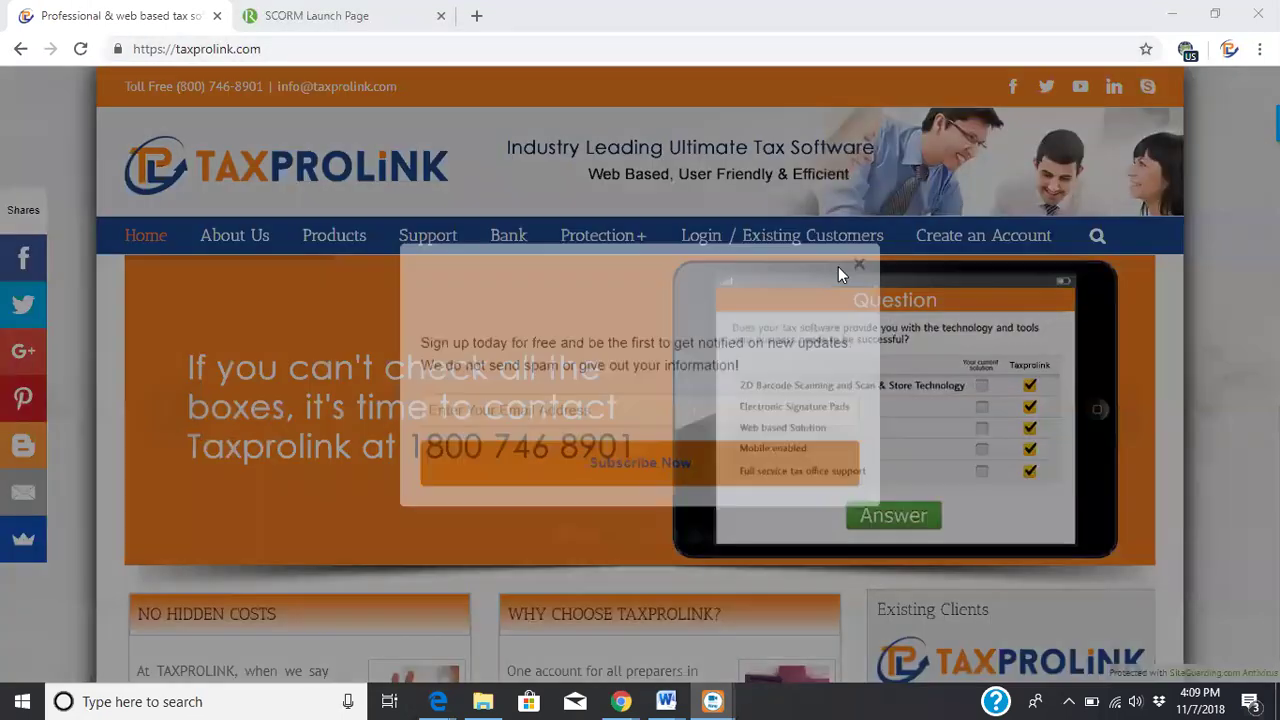
# Dismiss the sign-up popup and log in as an existing customer with firm name and verification code
pyautogui.click(858, 268)
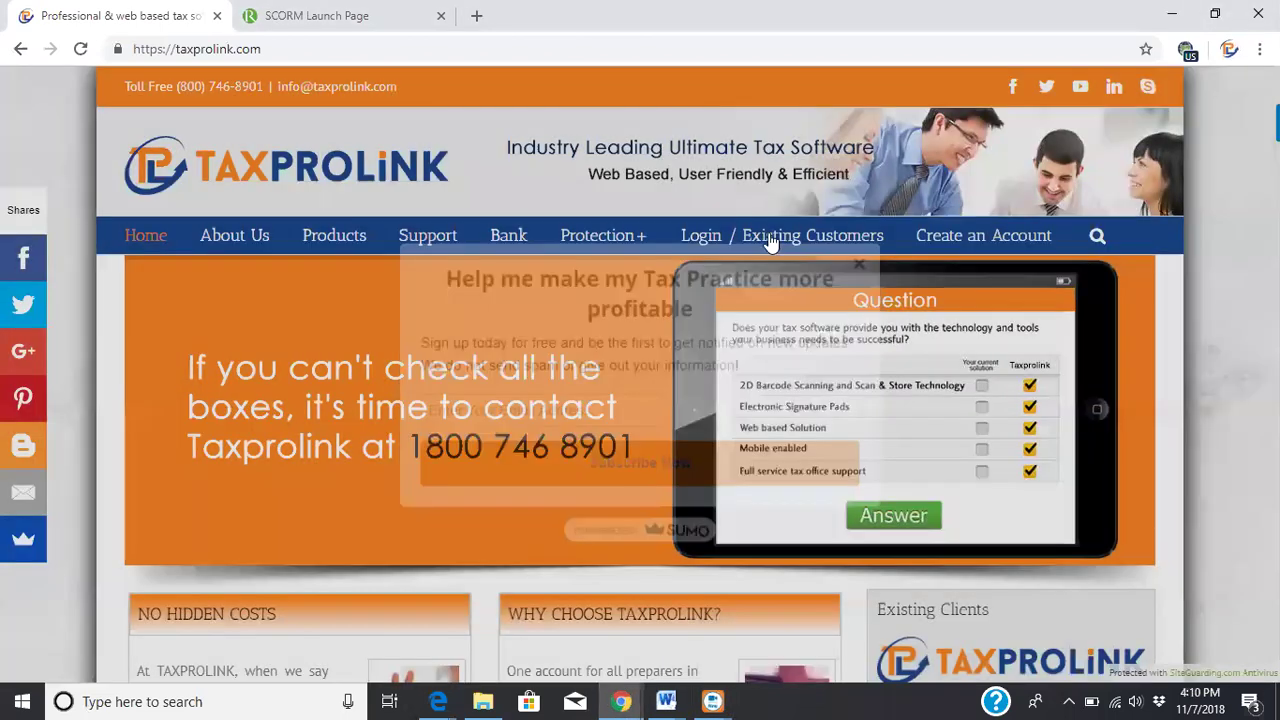
pyautogui.click(768, 235)
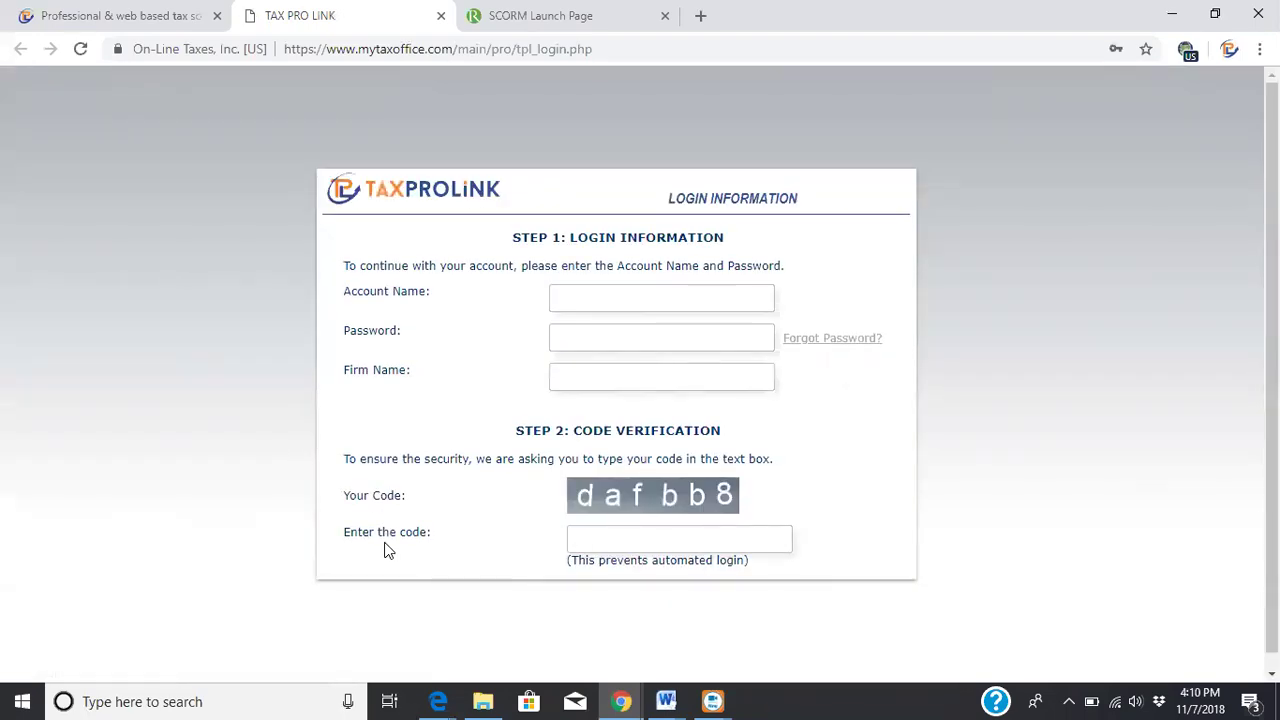
pyautogui.click(628, 360)
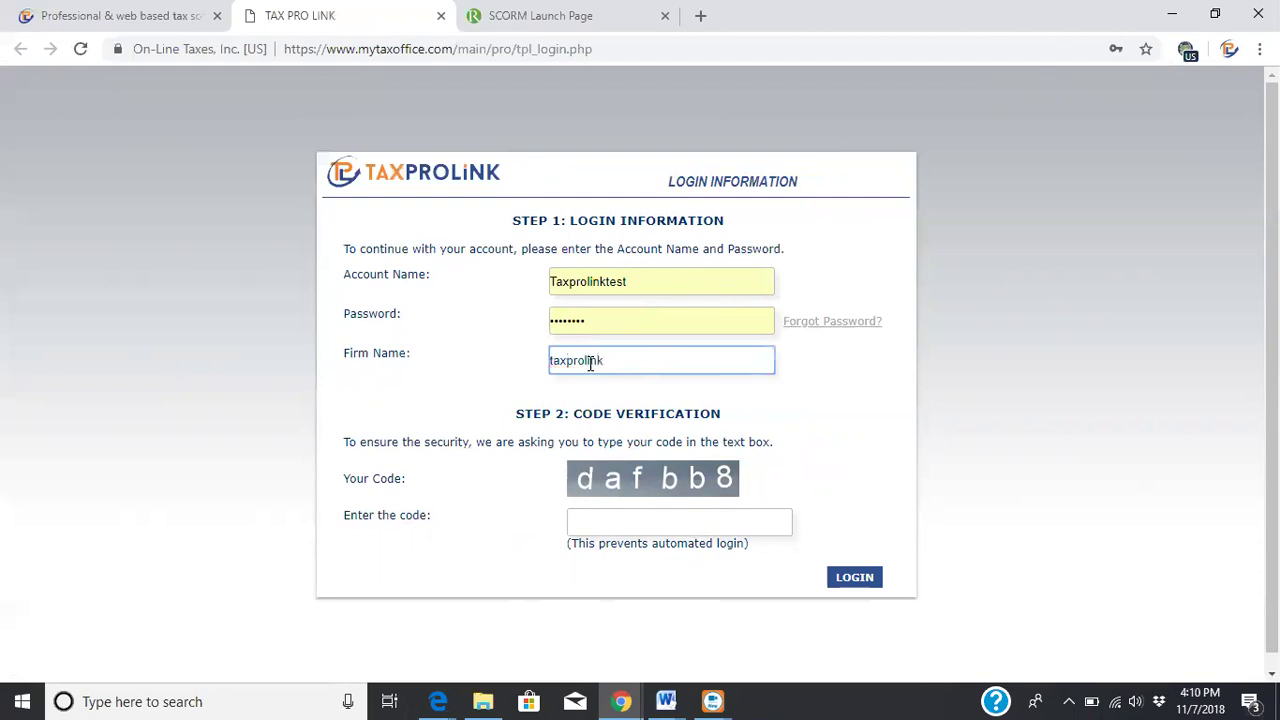
pyautogui.write('test')
pyautogui.click(635, 519)
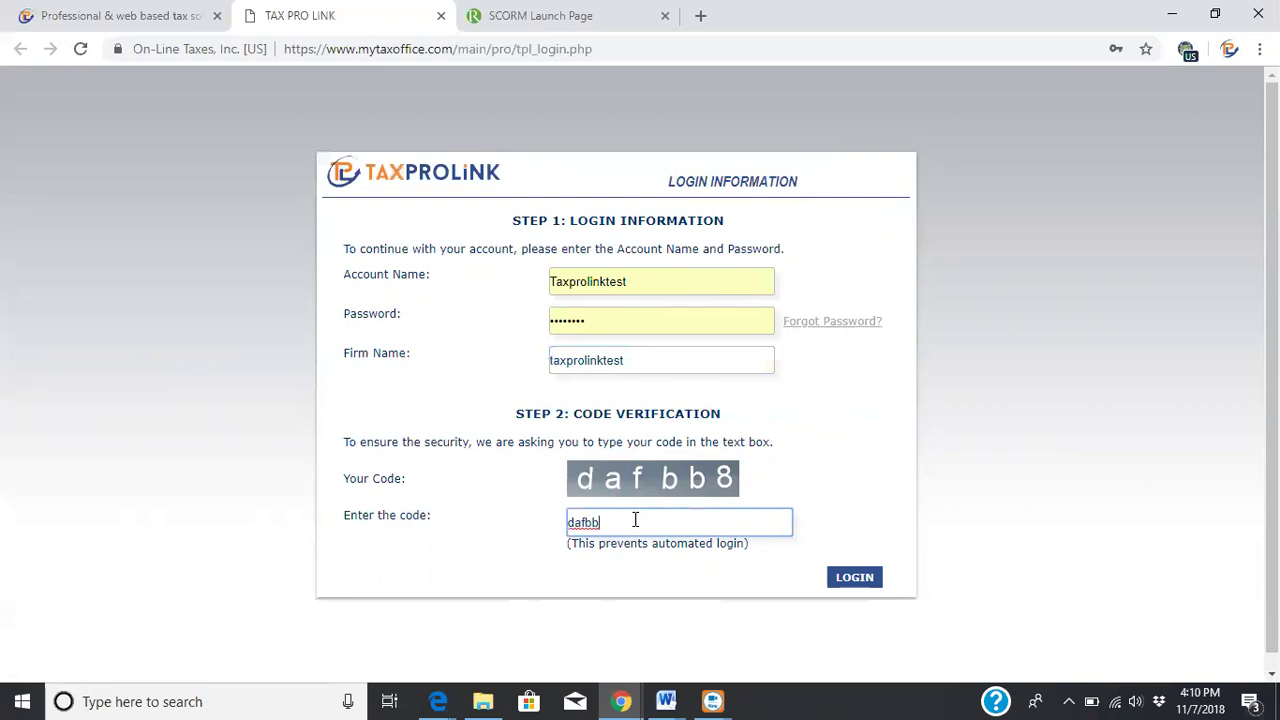
pyautogui.click(857, 580)
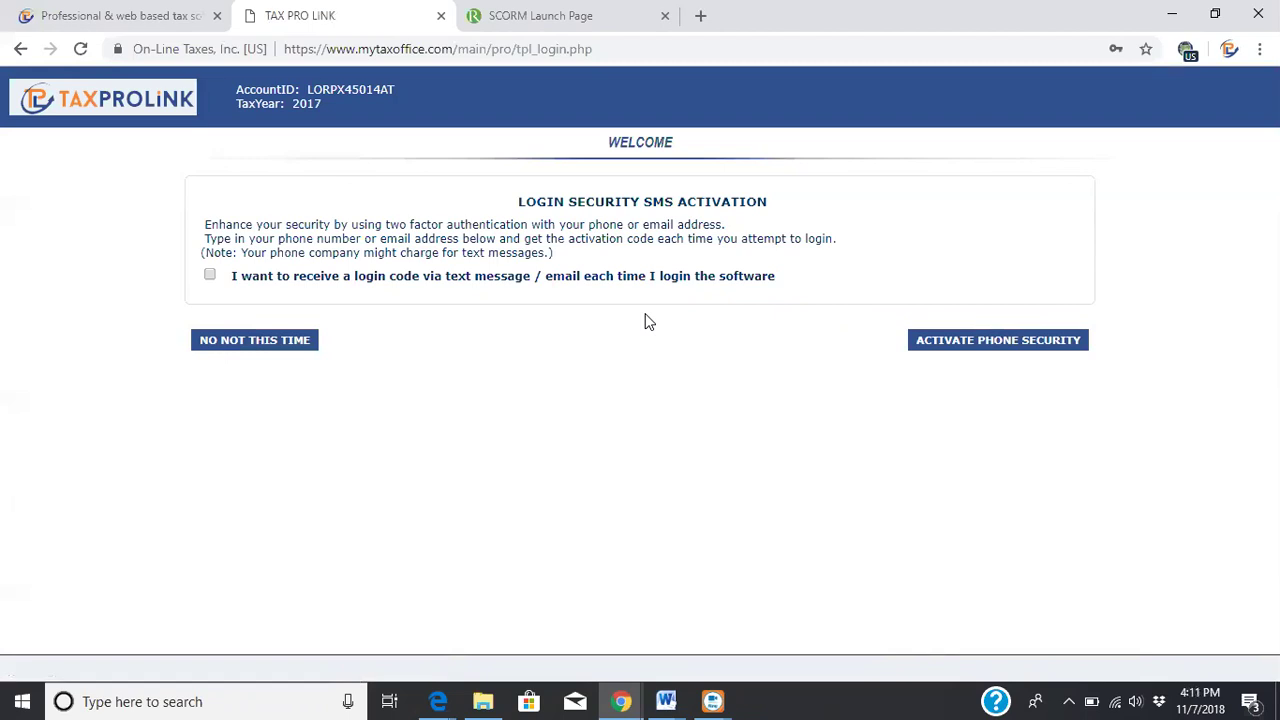
# Decline SMS login security with 'No, not this time' to reach the Individual dashboard
pyautogui.click(276, 345)
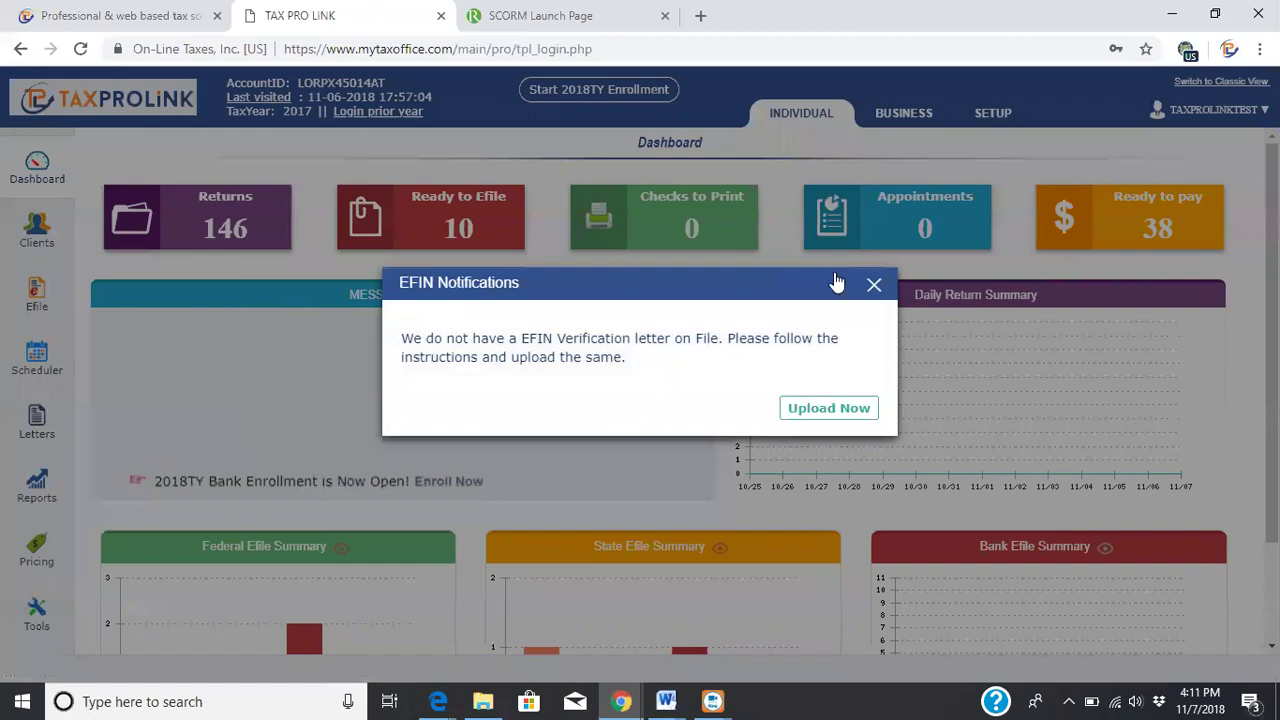
# Close the EFIN notification and go to Reports to view the Address and Email List report
pyautogui.click(874, 285)
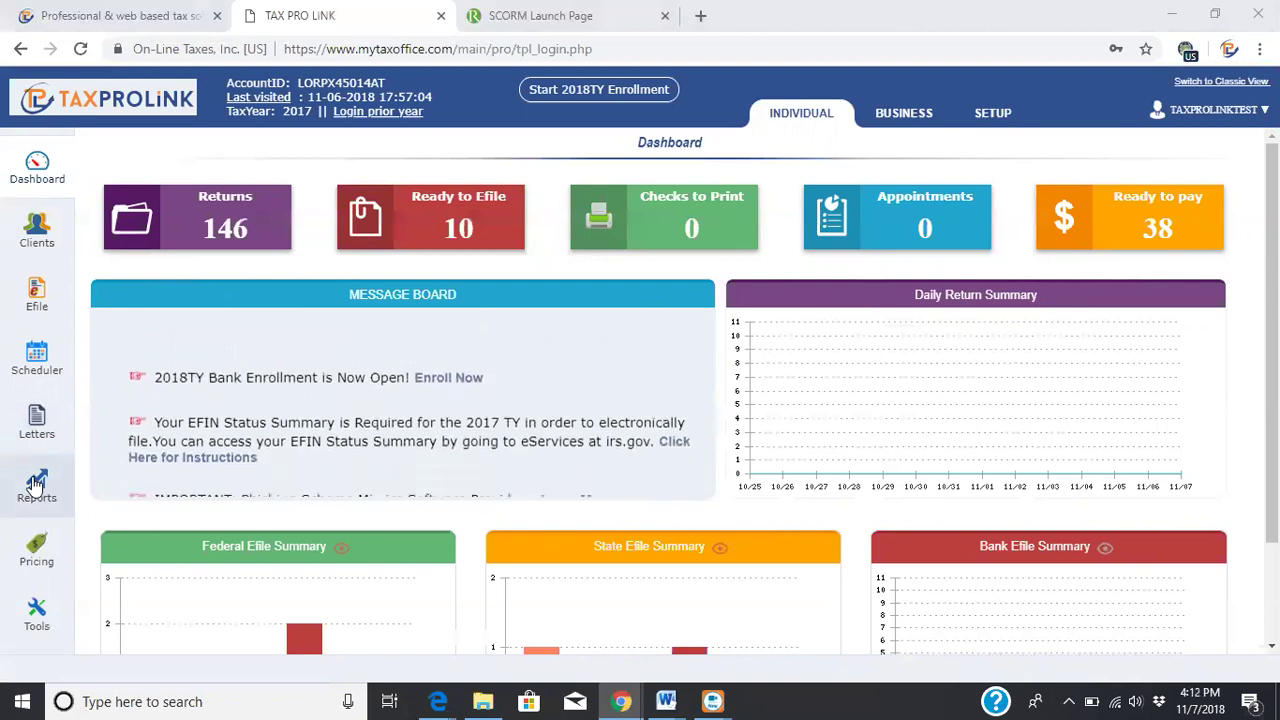
pyautogui.click(36, 485)
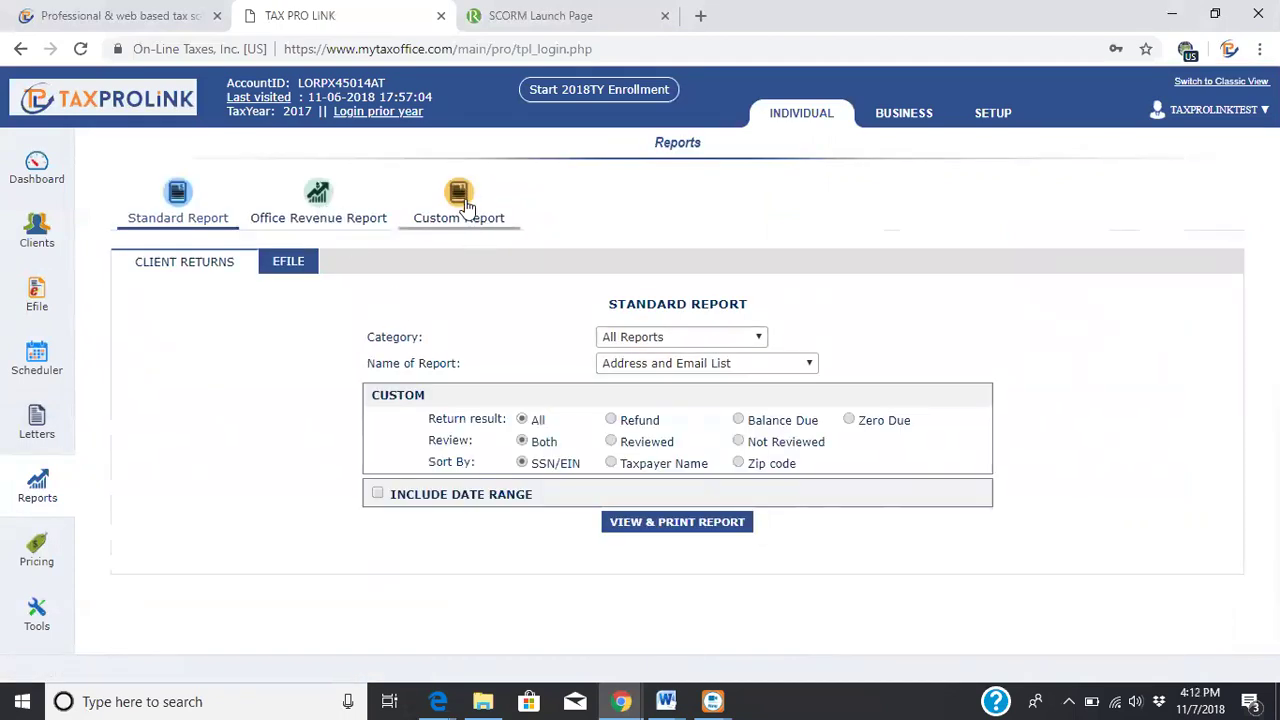
# Go to the Pricing page, showing the federal fixed rate of $200 per return
pyautogui.click(40, 558)
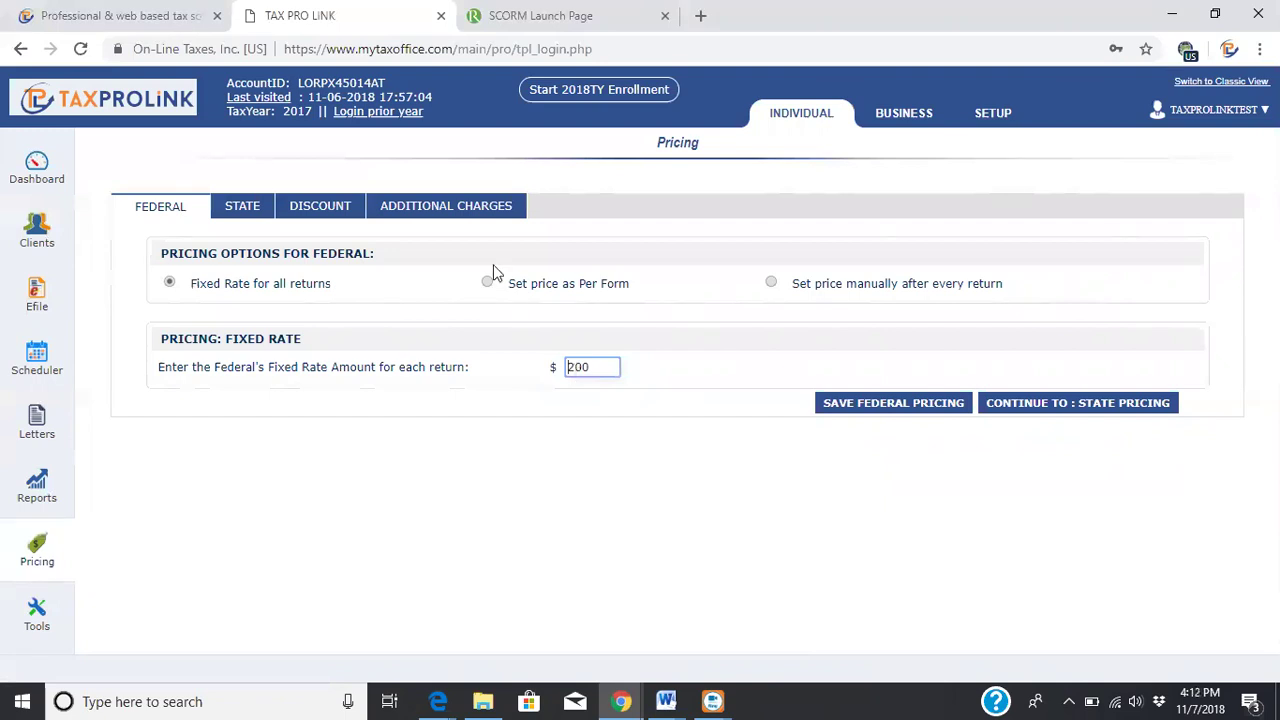
# Switch federal pricing from per-form schedules to manual pricing after every return, then view State pricing
pyautogui.click(487, 284)
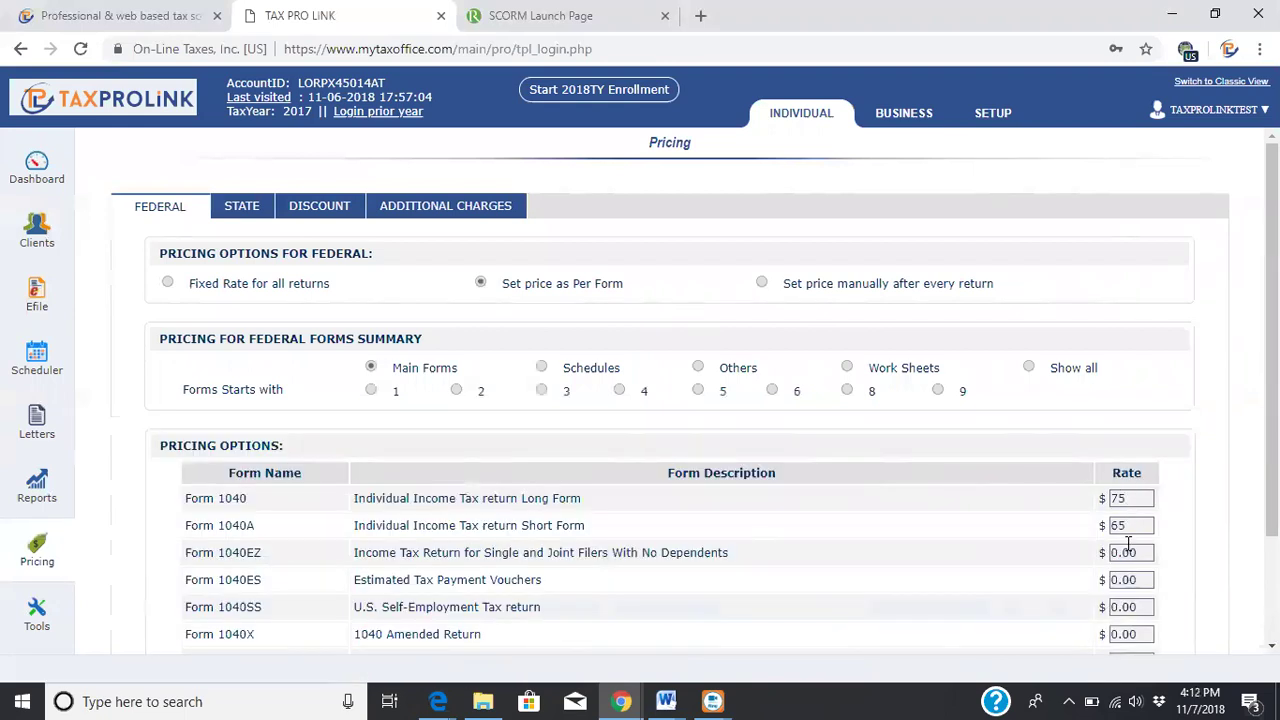
pyautogui.click(541, 368)
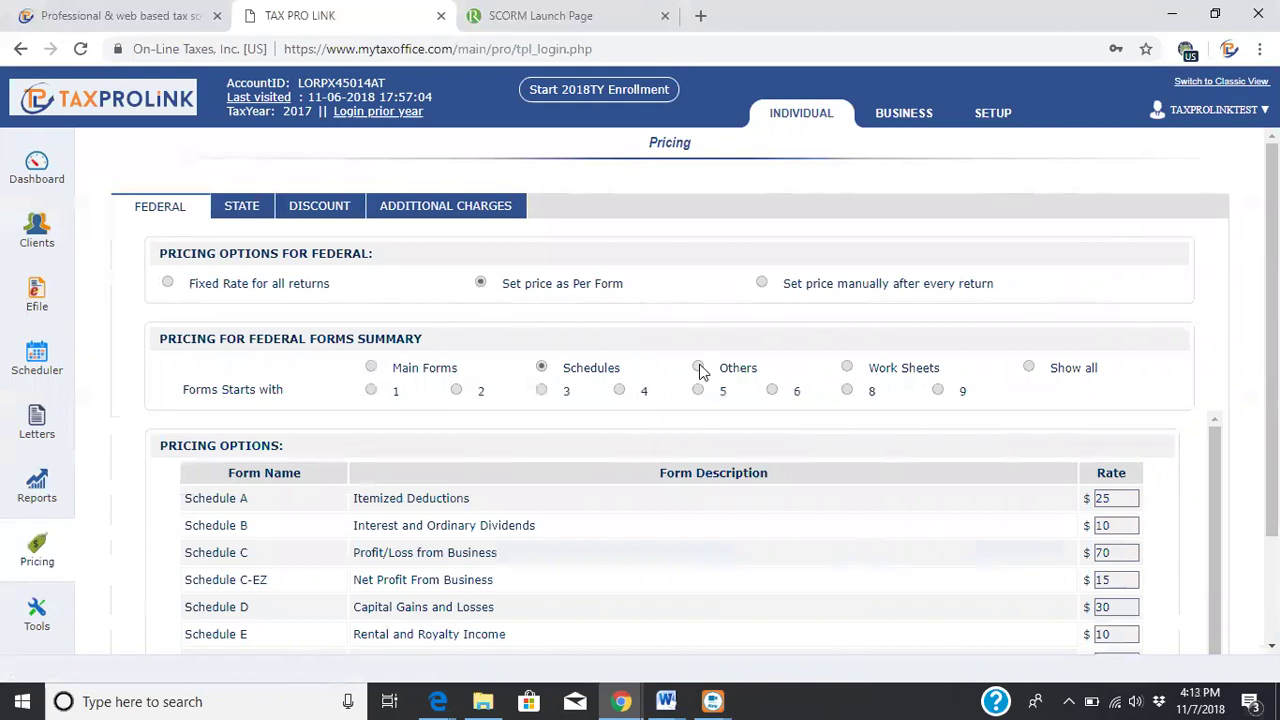
pyautogui.click(763, 285)
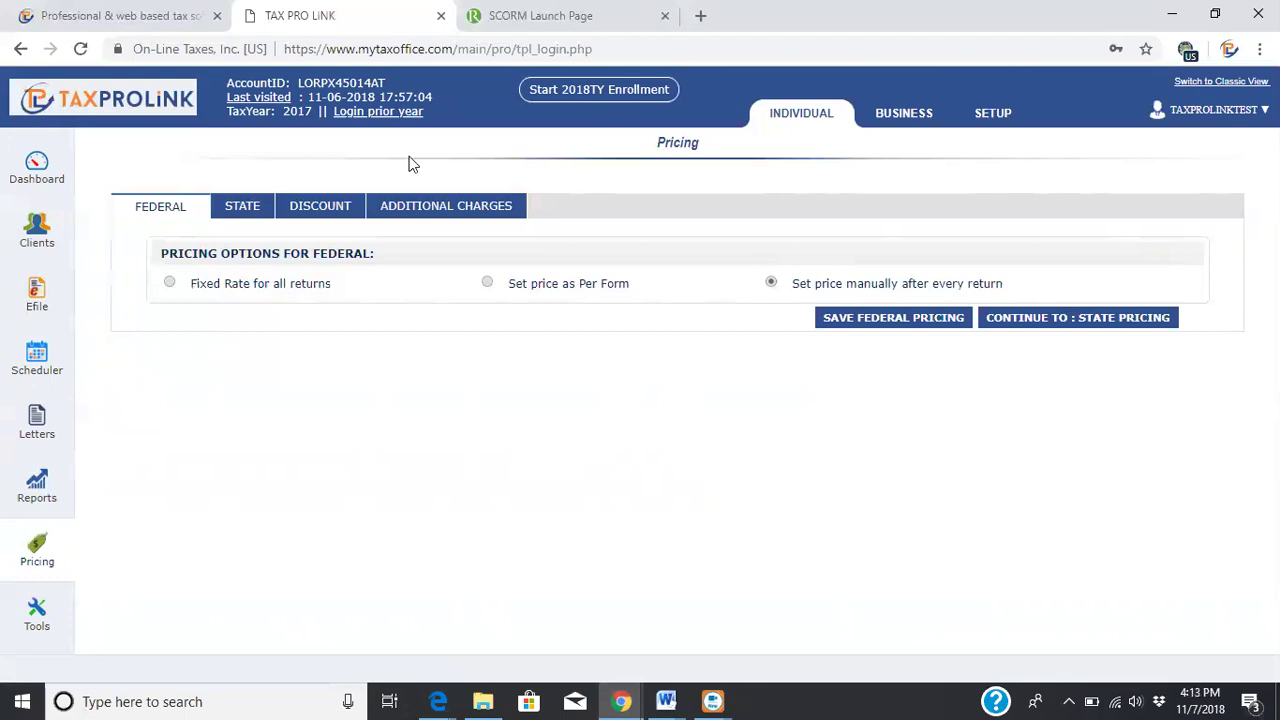
pyautogui.click(243, 207)
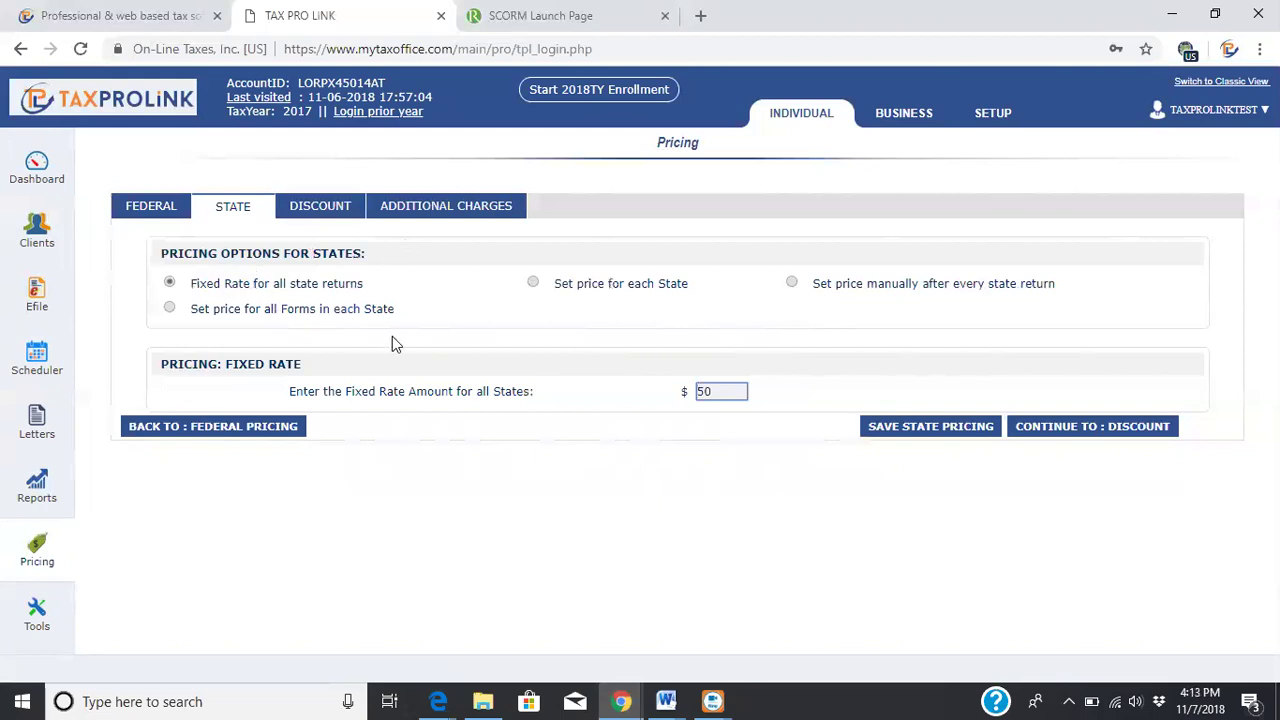
# View the Discount tab listing the $50 NEW DISCOUNT and FLYER23 federal discounts
pyautogui.click(336, 207)
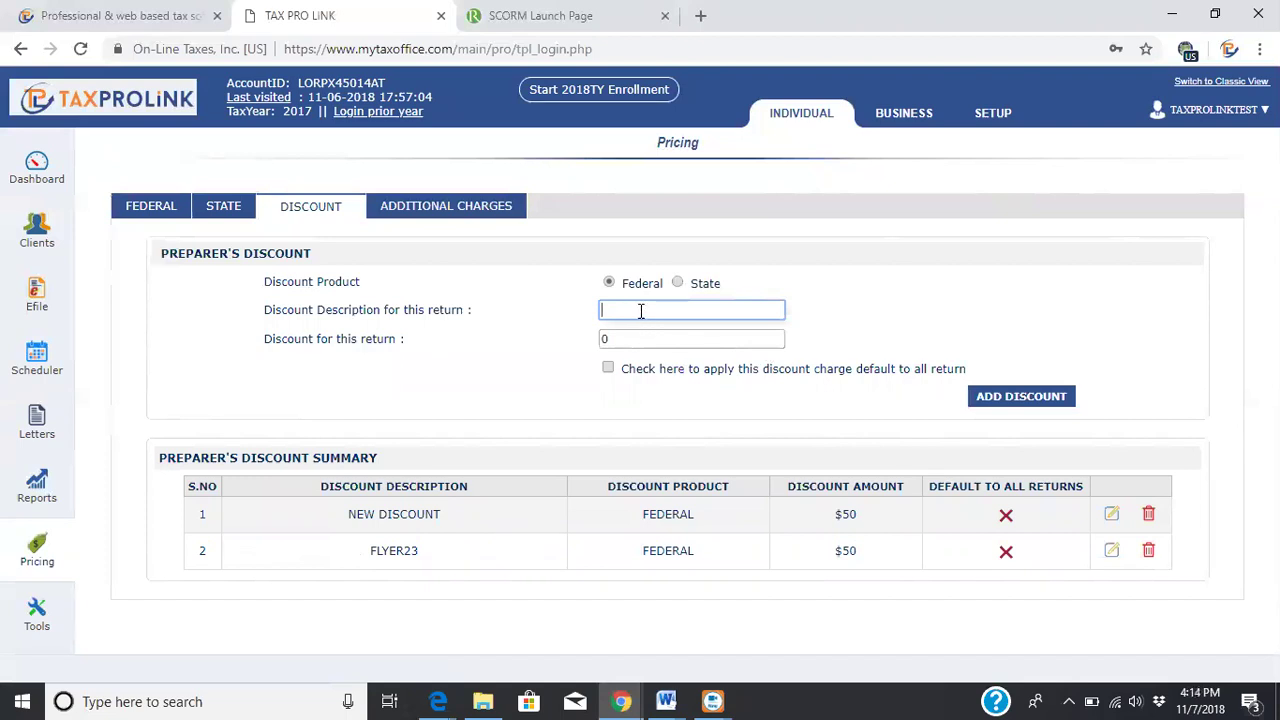
pyautogui.write('flyer24')
pyautogui.click(616, 338)
pyautogui.hotkey('ctrl', 'a')
pyautogui.write('50')
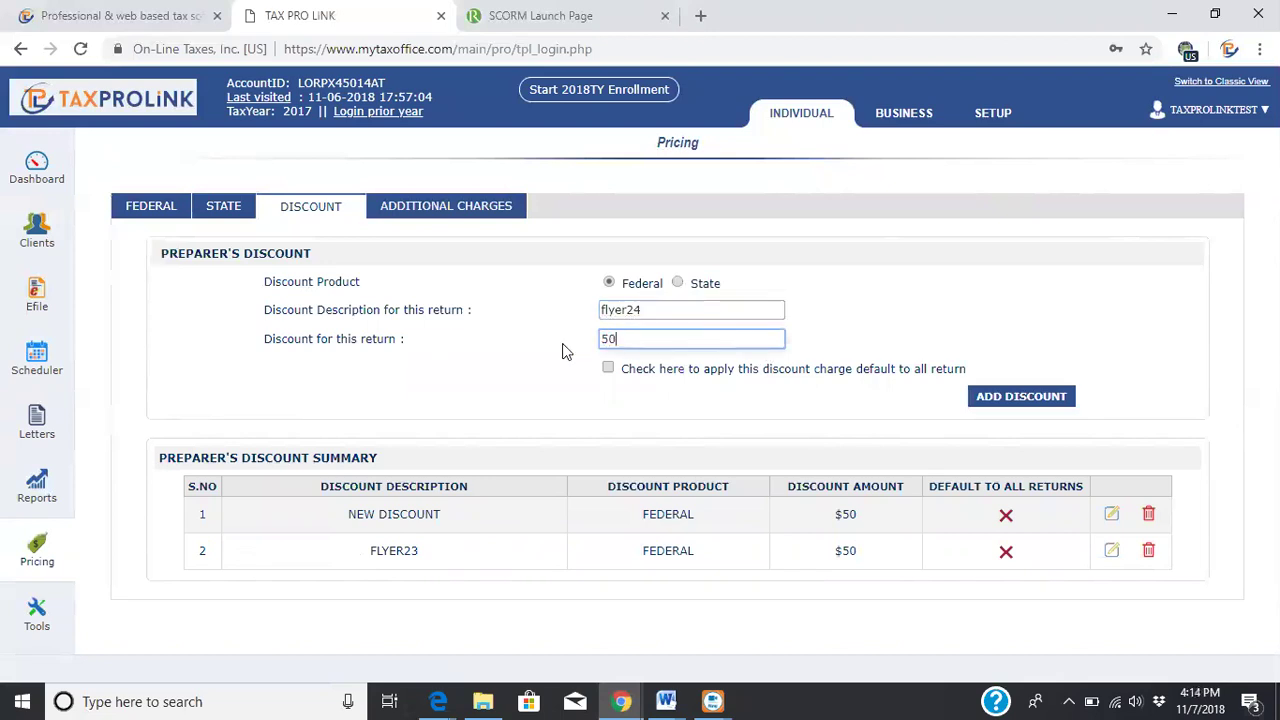
pyautogui.click(1003, 402)
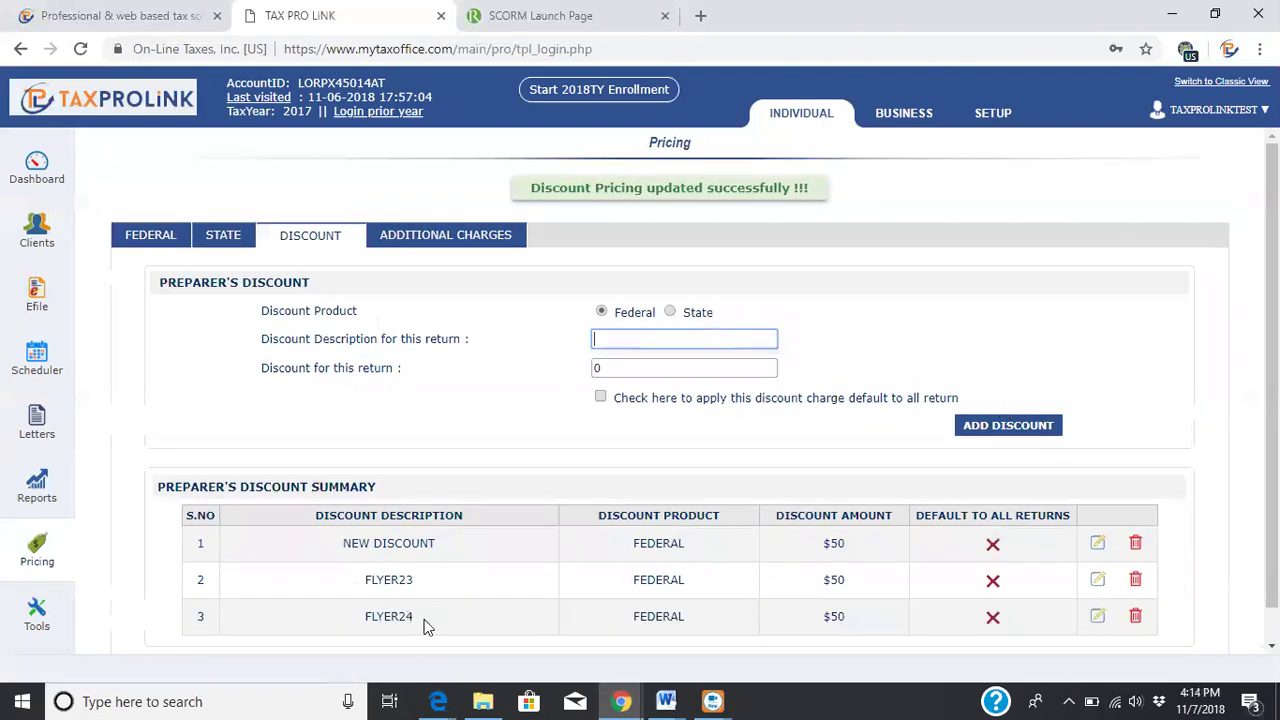
pyautogui.click(1136, 617)
pyautogui.click(742, 159)
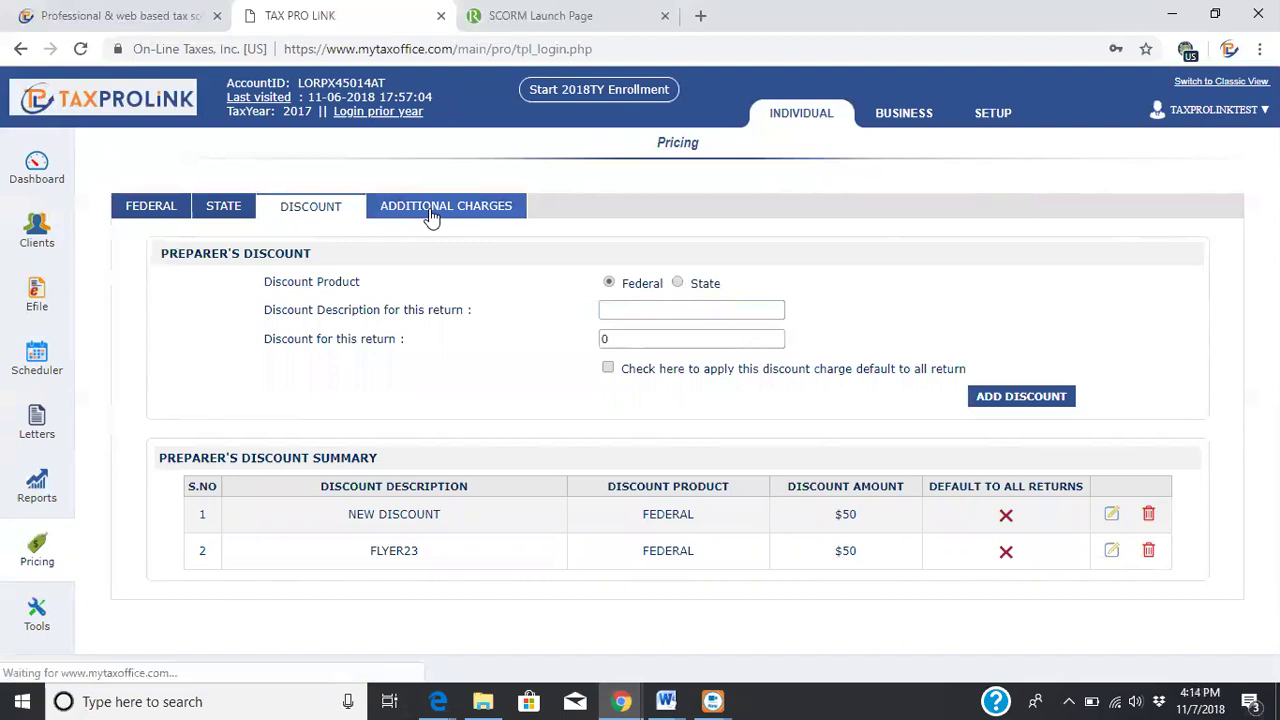
# Review Additional Charges, then go to the Business dashboard showing two 1120S returns
pyautogui.click(430, 210)
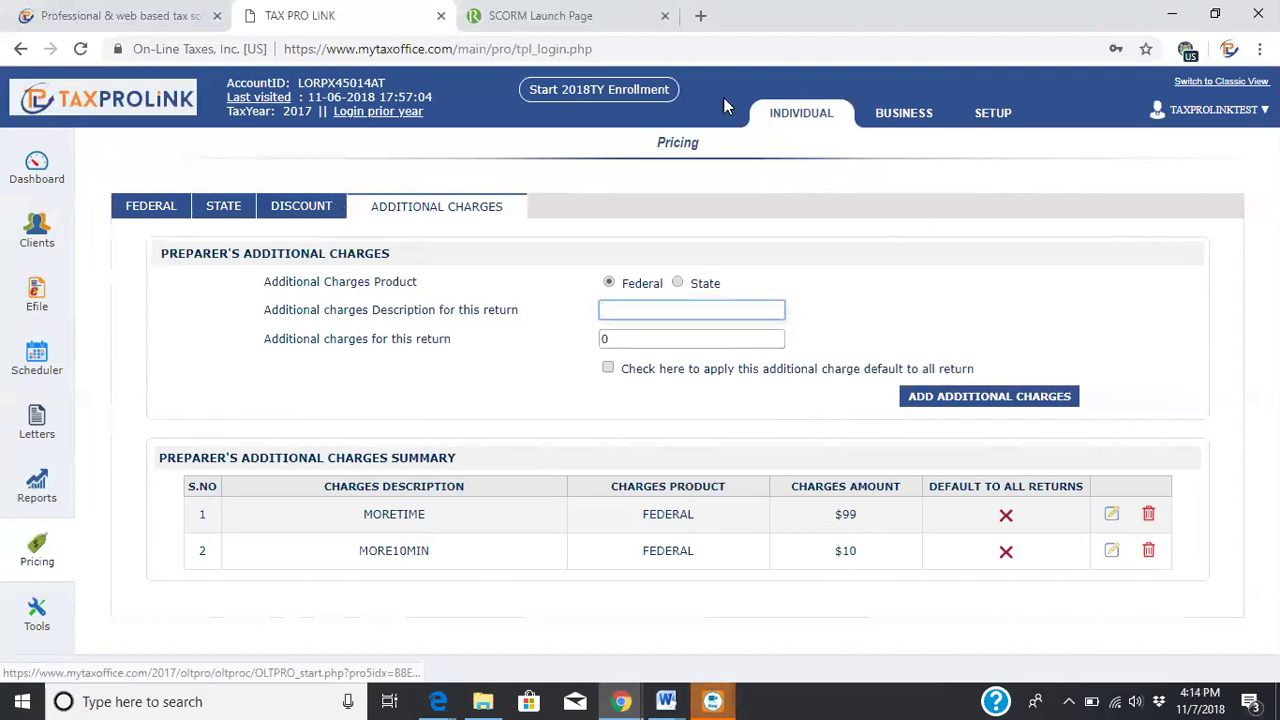
pyautogui.click(893, 117)
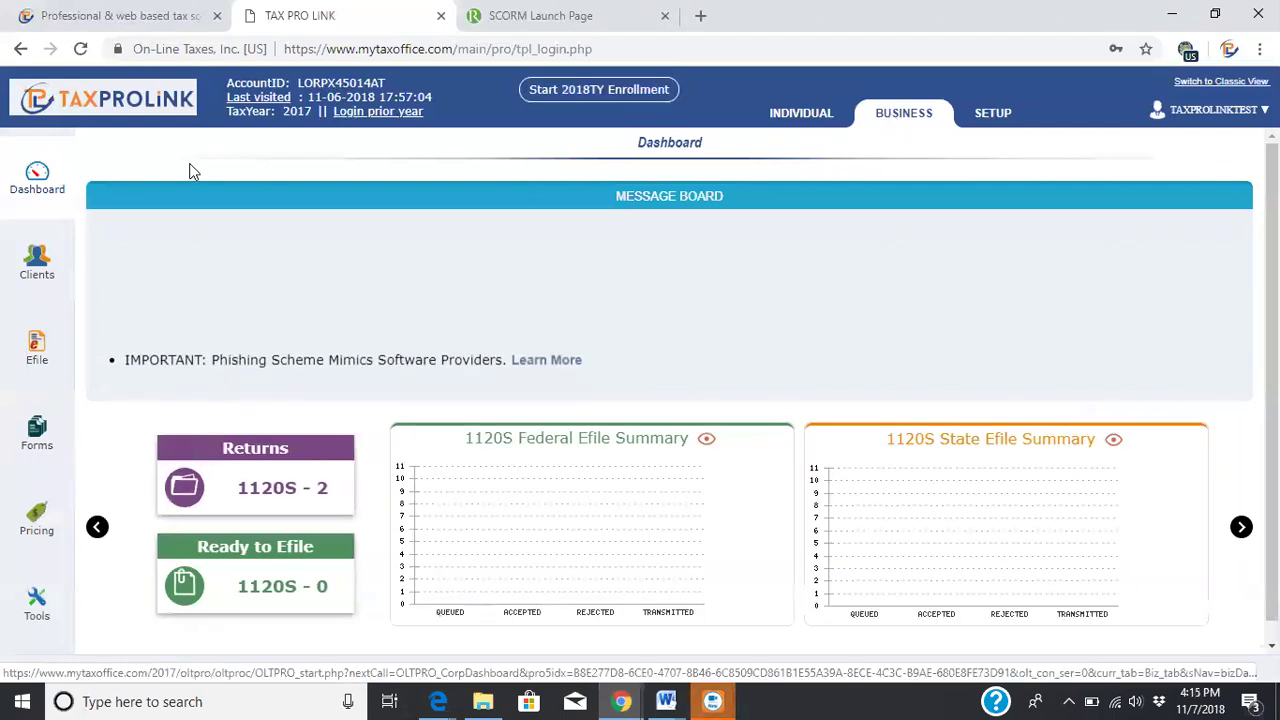
# Go to Setup and view the Signature Pad with saved firm and preparer signatures
pyautogui.click(993, 116)
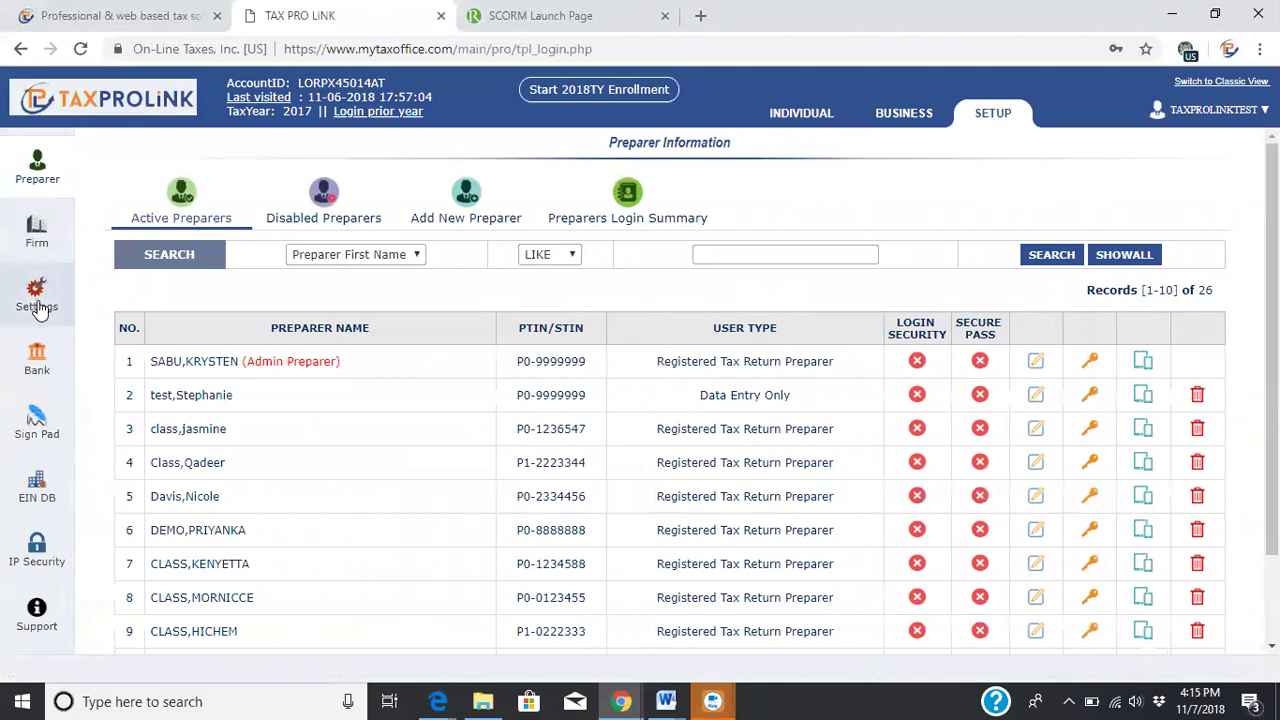
pyautogui.click(37, 425)
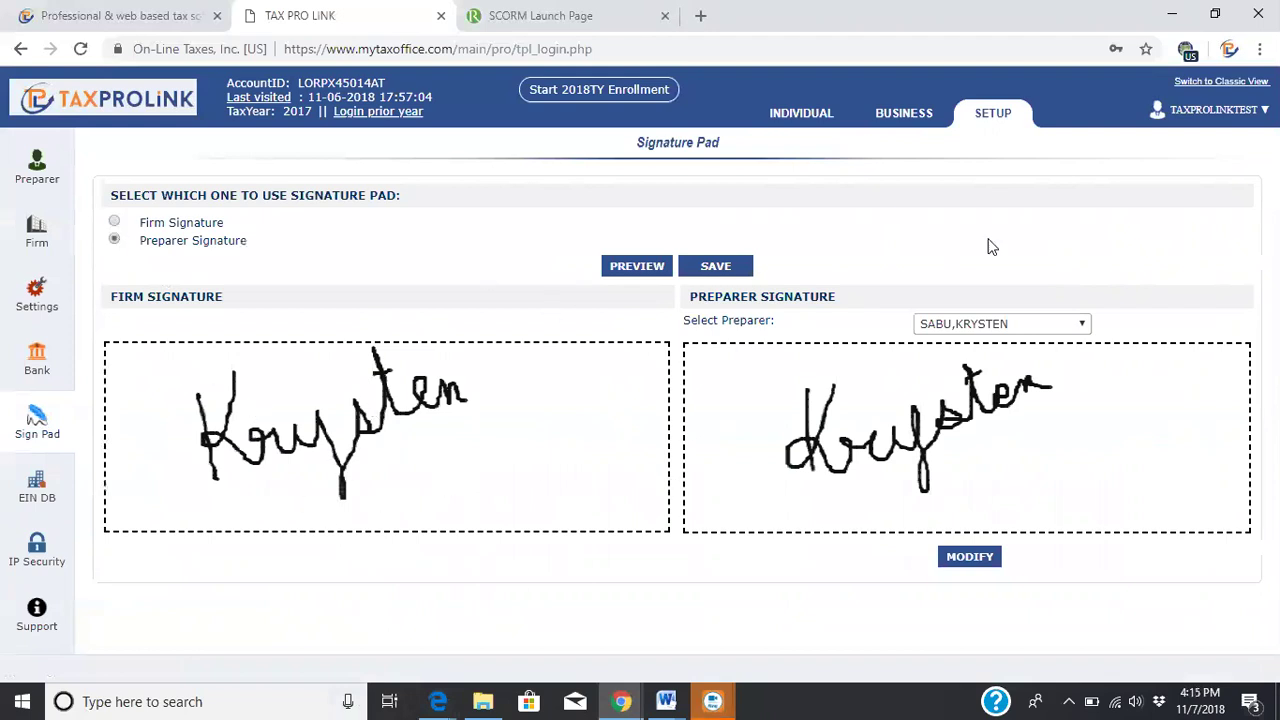
# Check the preparer list without changing it, return to Individual, and dismiss the EFIN notice
pyautogui.click(1035, 325)
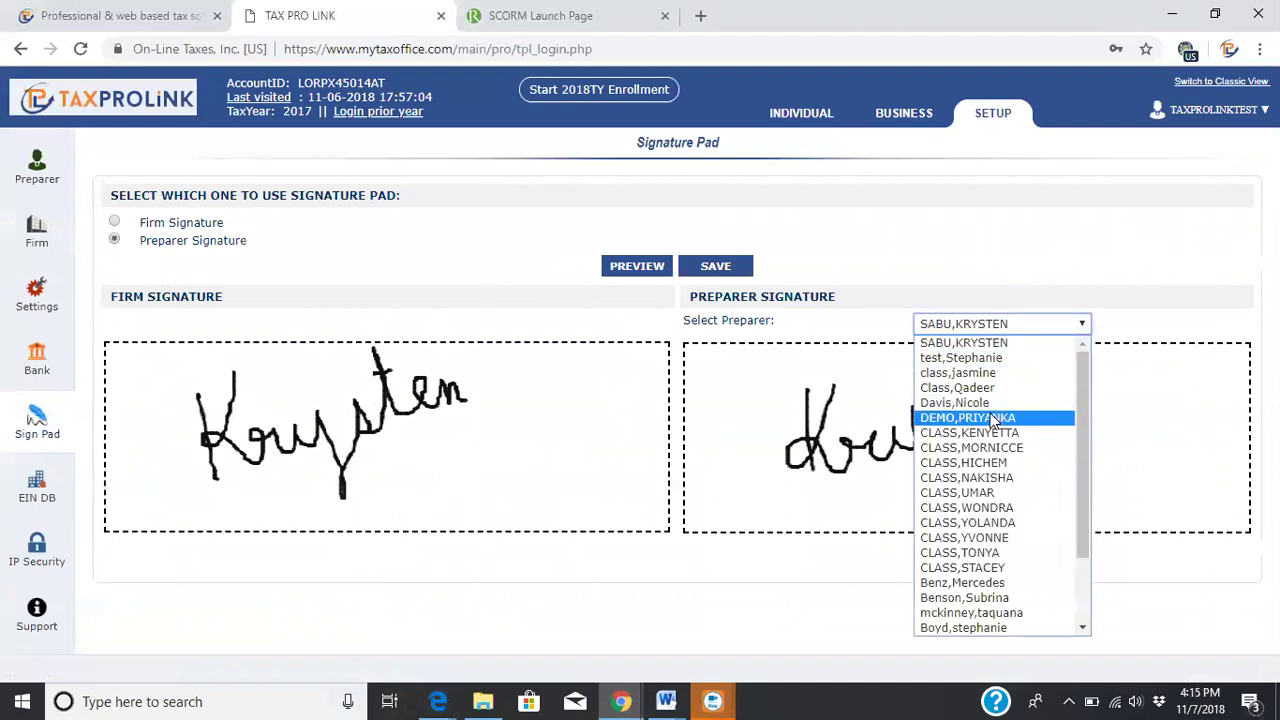
pyautogui.click(952, 254)
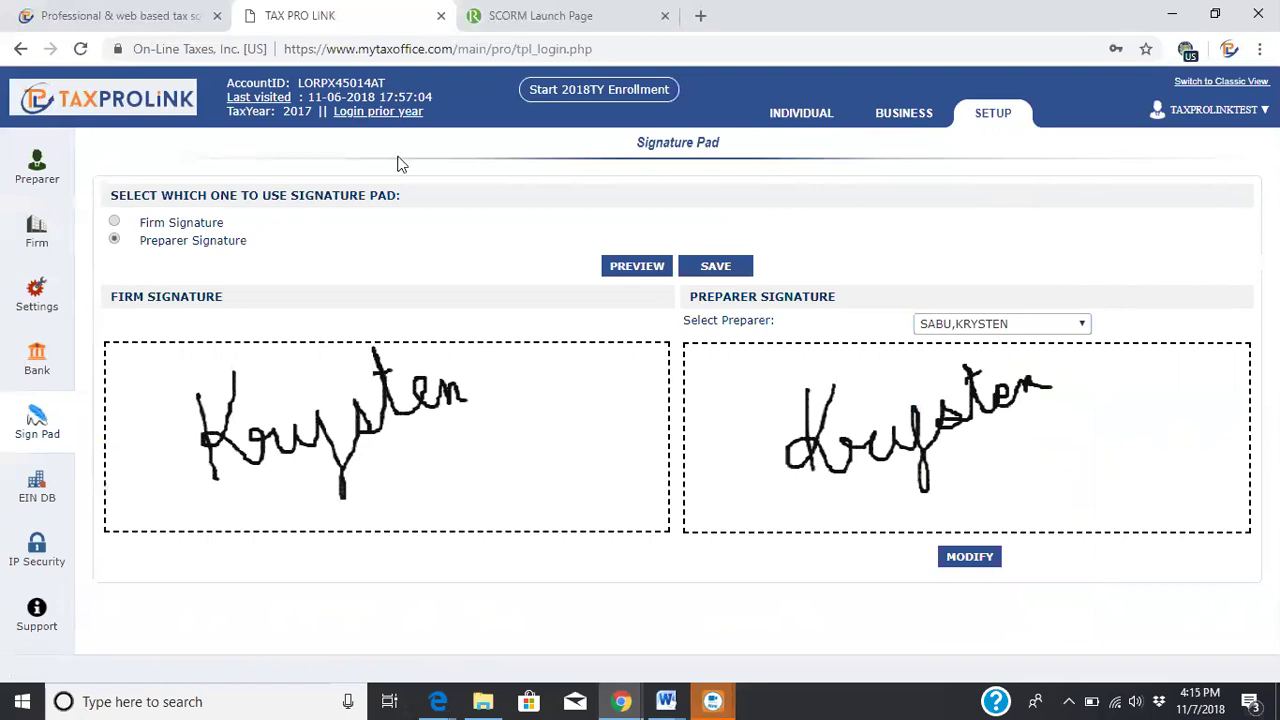
pyautogui.click(802, 116)
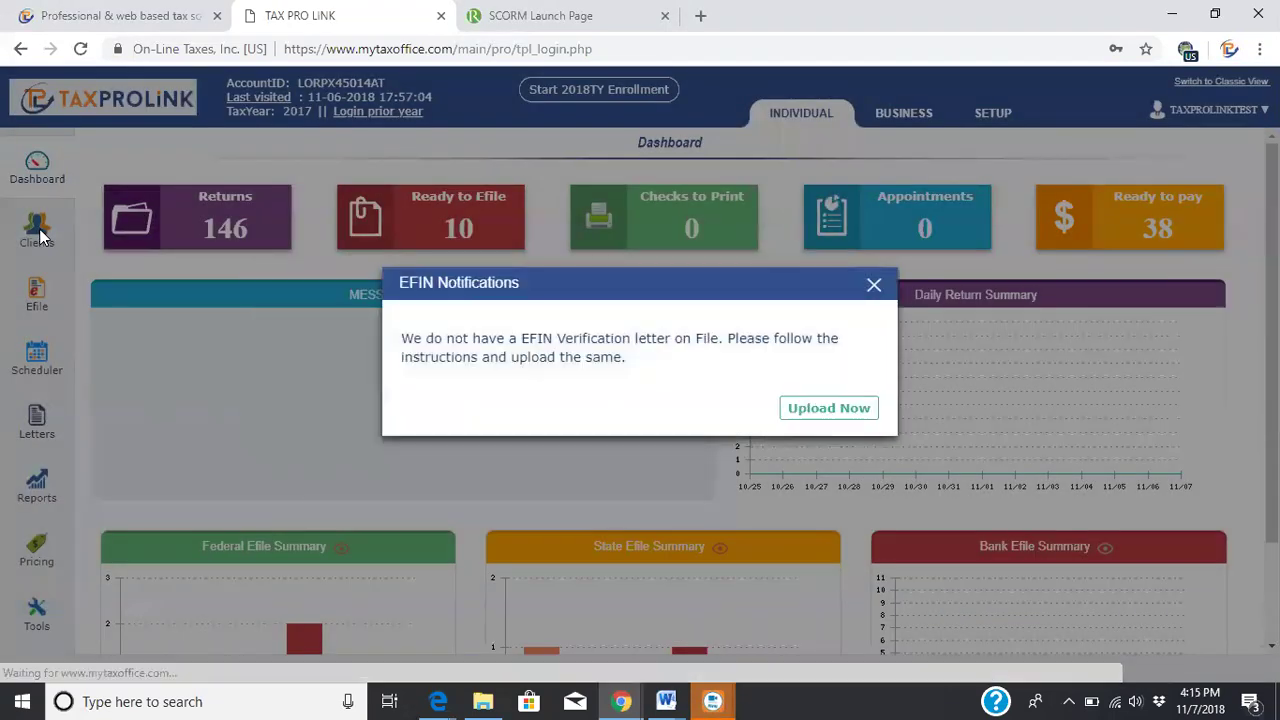
pyautogui.click(874, 285)
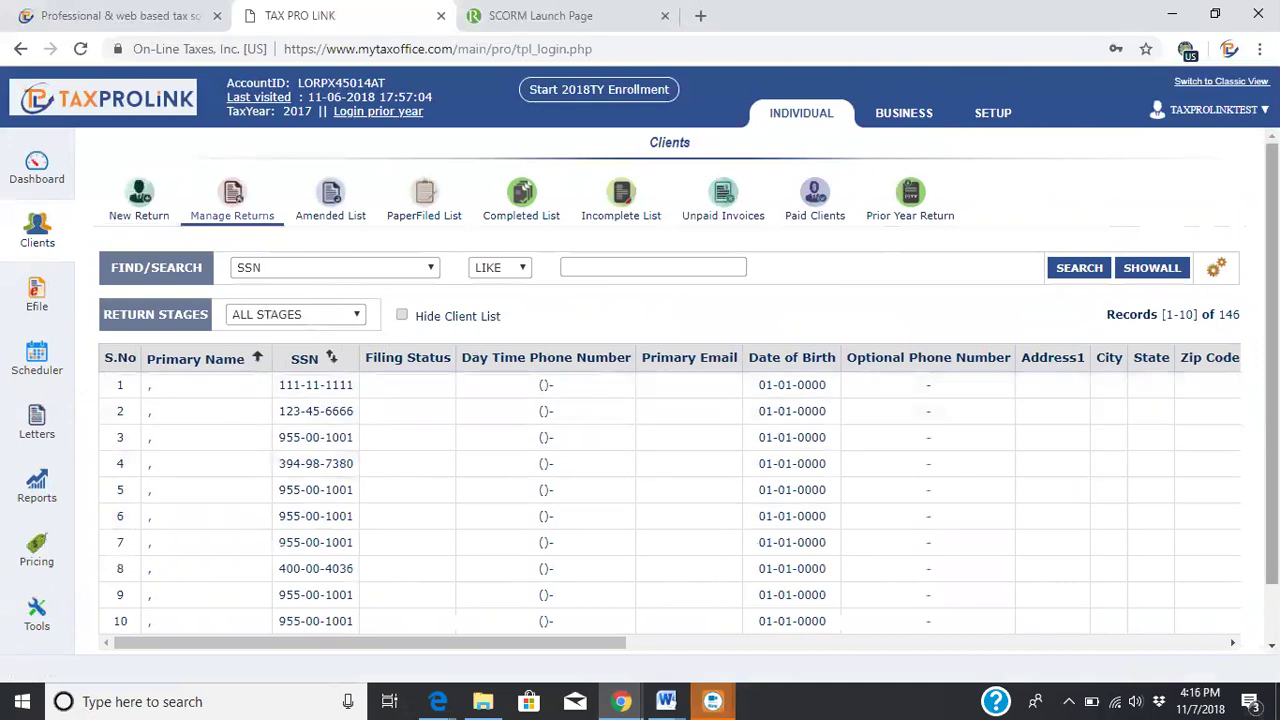
# Go to page 2 of Manage Returns (records 11–20 of 146) and open the row 16 return
pyautogui.scroll(-1, 766, 471)
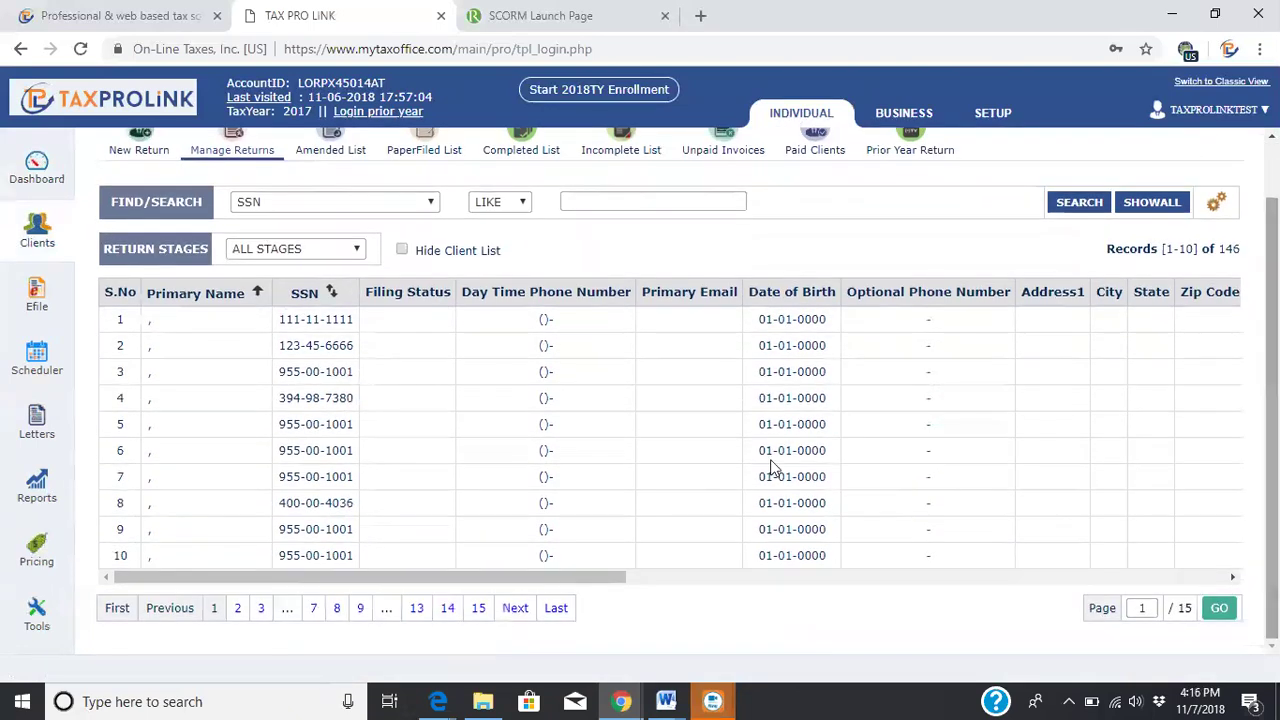
pyautogui.click(237, 608)
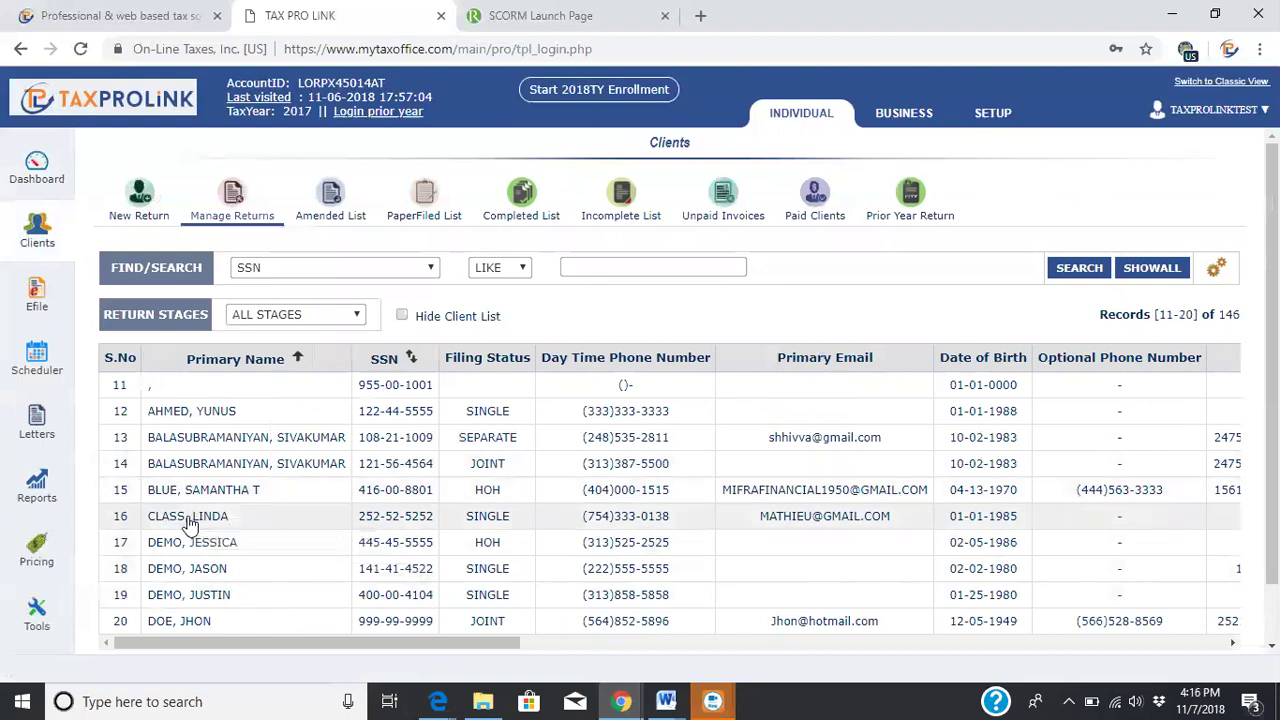
pyautogui.doubleClick(190, 524)
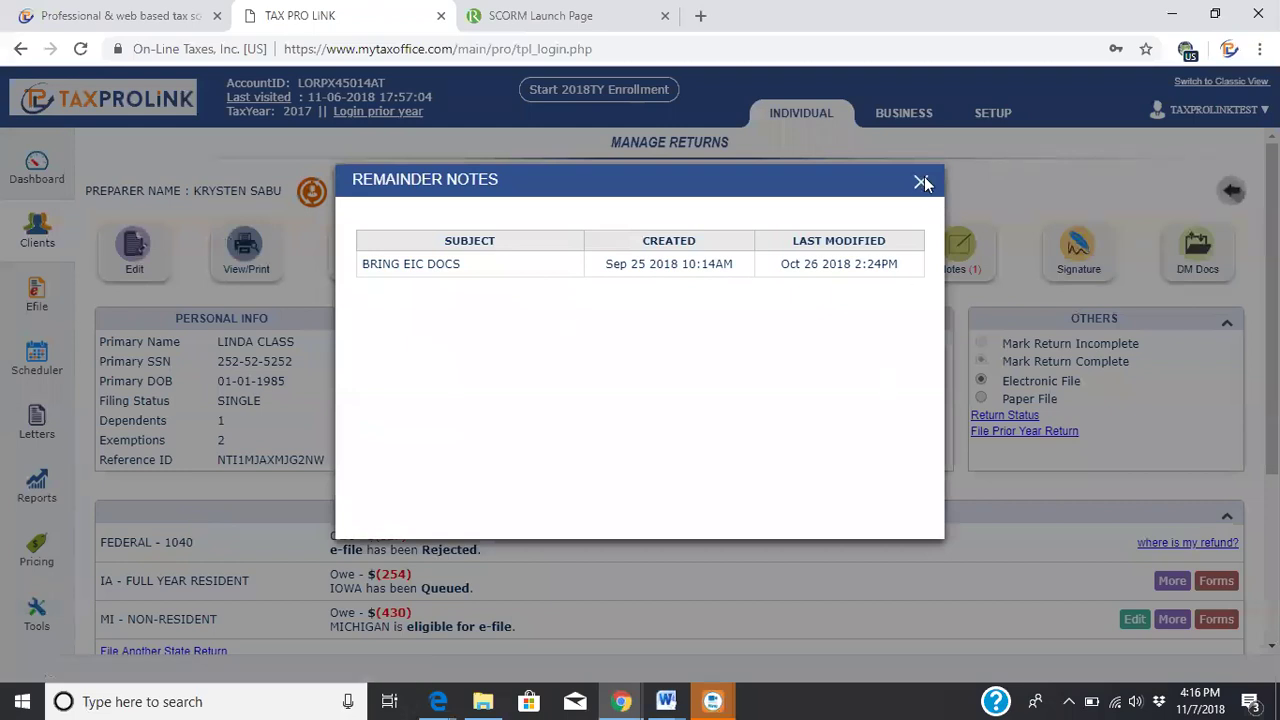
# Close the Remainder Notes window and start editing the client's return from Manage Returns
pyautogui.click(921, 184)
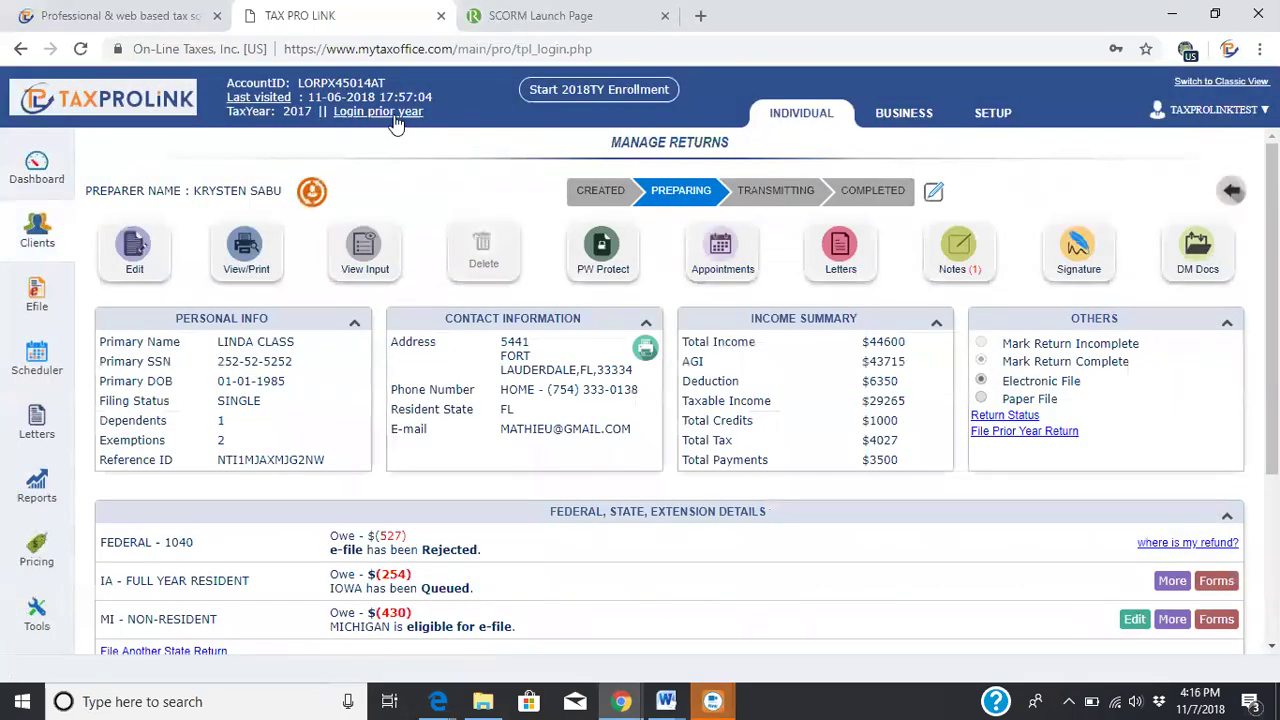
pyautogui.click(133, 255)
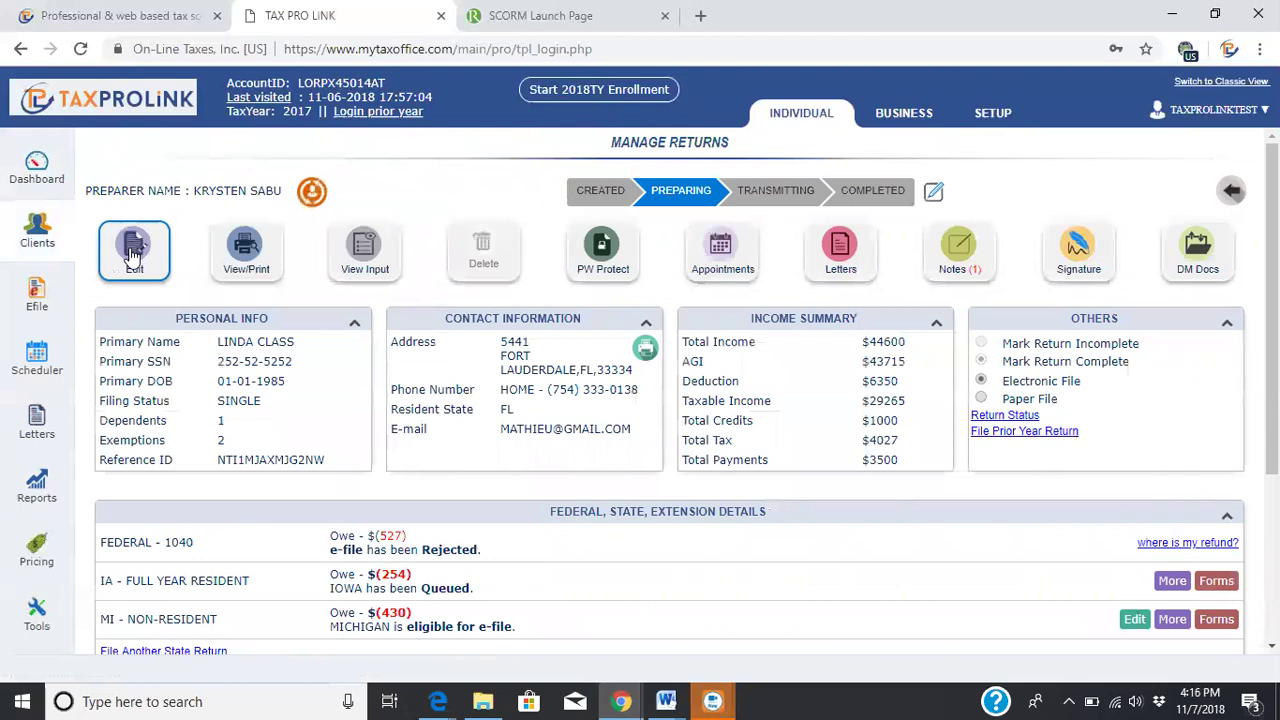
# Open the return in the editor and choose Interview Input as the data entry mode
pyautogui.click(133, 255)
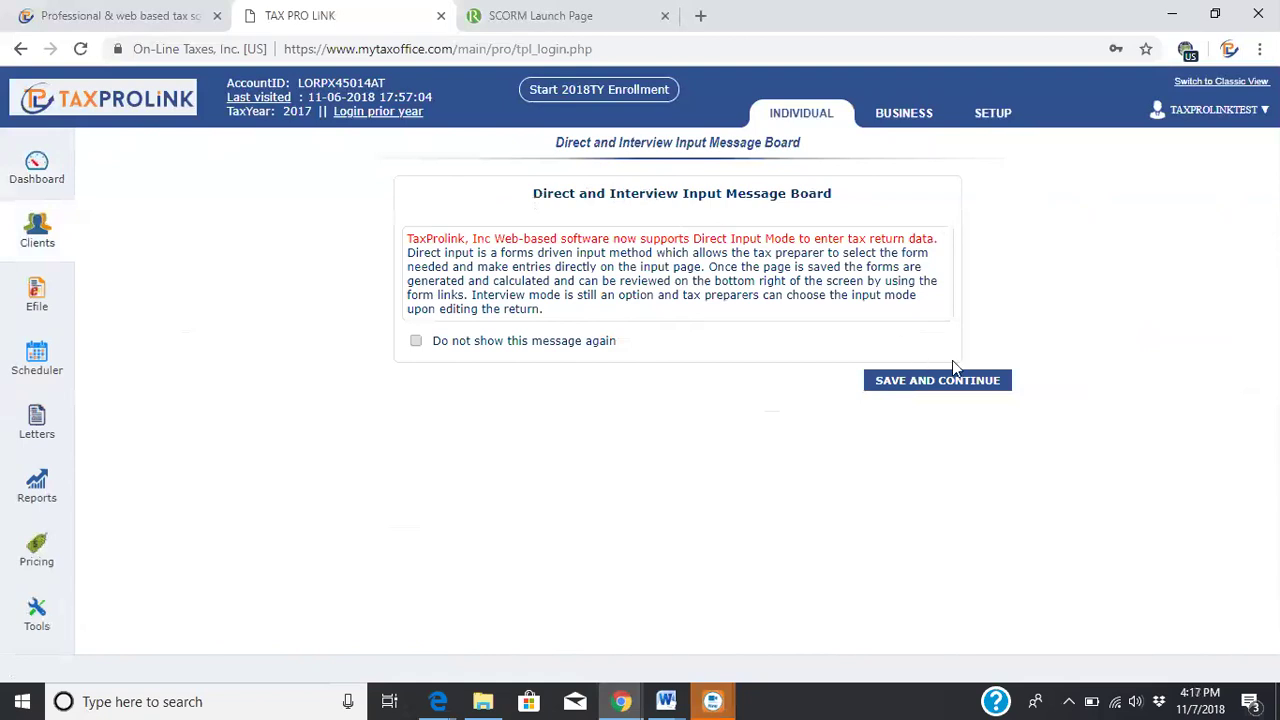
pyautogui.click(934, 383)
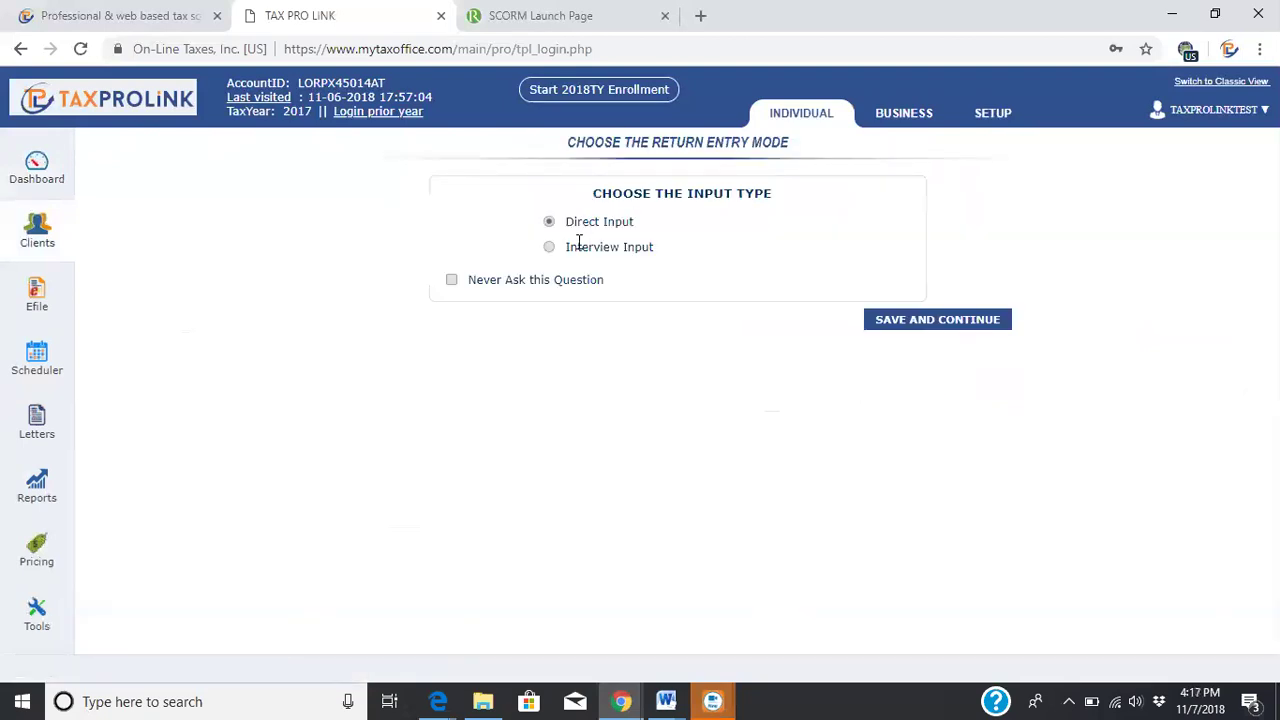
pyautogui.click(549, 247)
pyautogui.click(943, 331)
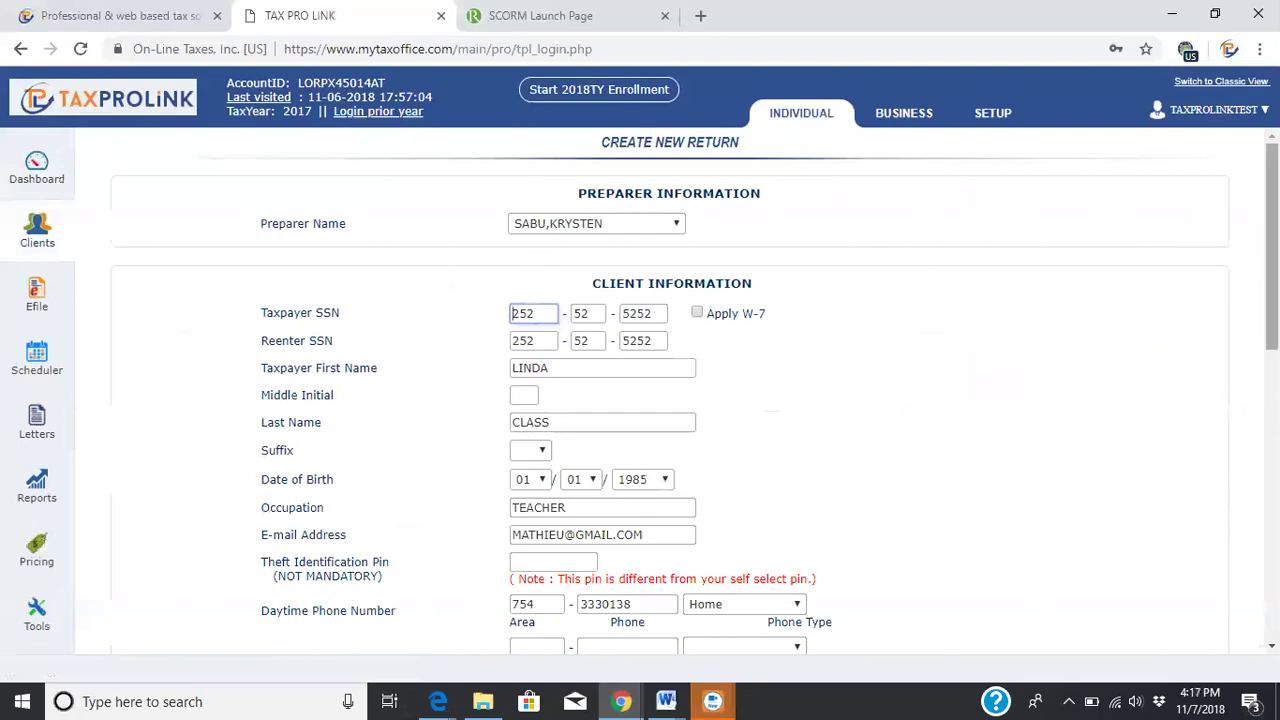
pyautogui.moveTo(1272, 246); pyautogui.dragTo(1272, 540)
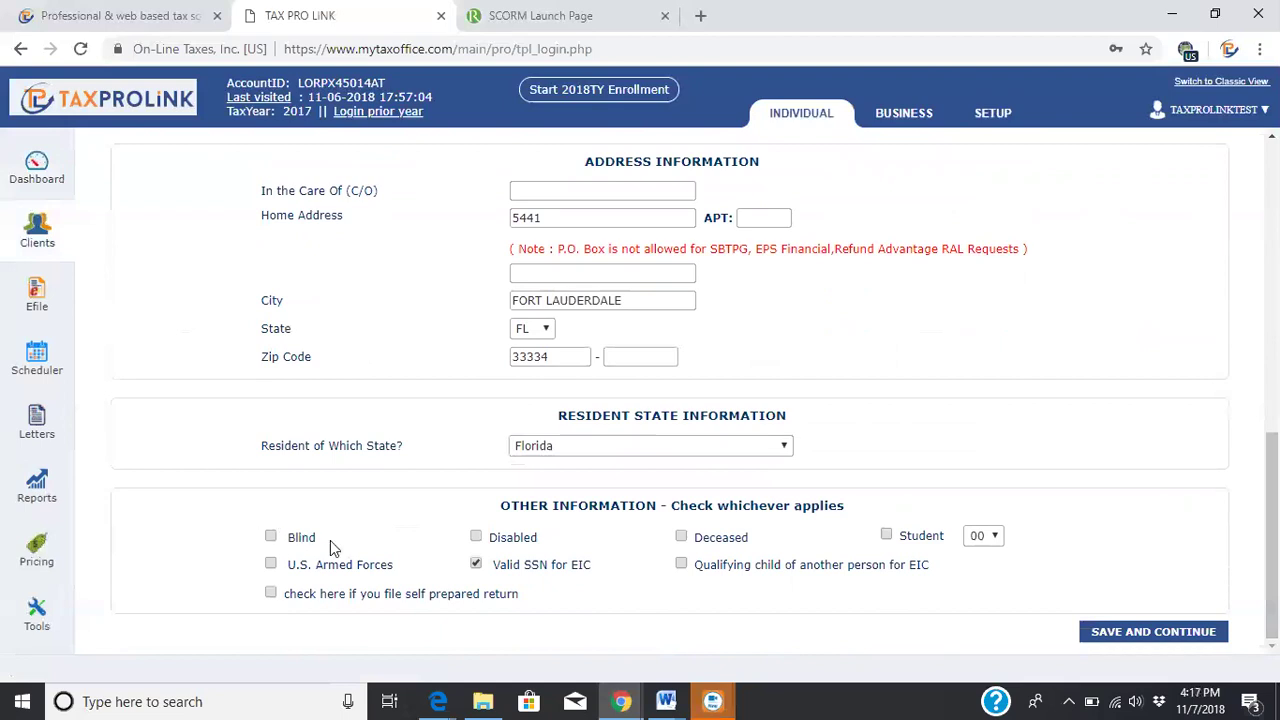
# Save the client information, confirm Married Filing Jointly eligibility in the guide, then close it
pyautogui.click(1132, 635)
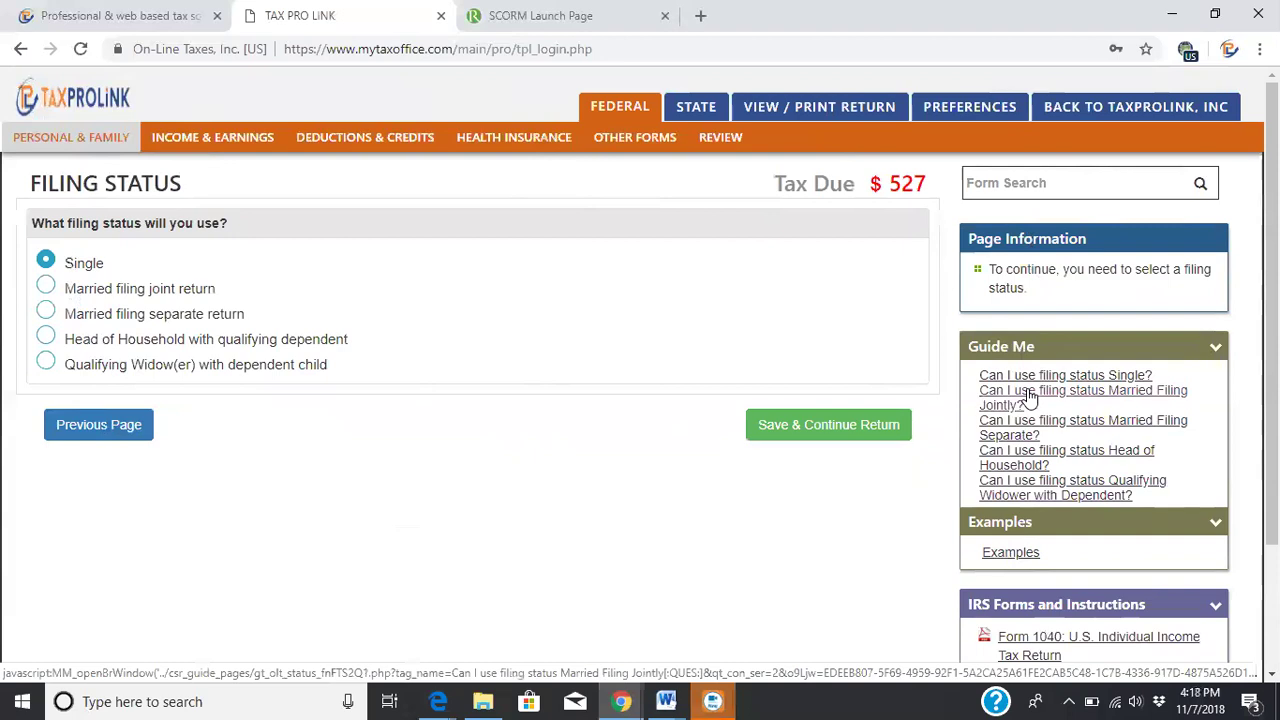
pyautogui.click(1030, 397)
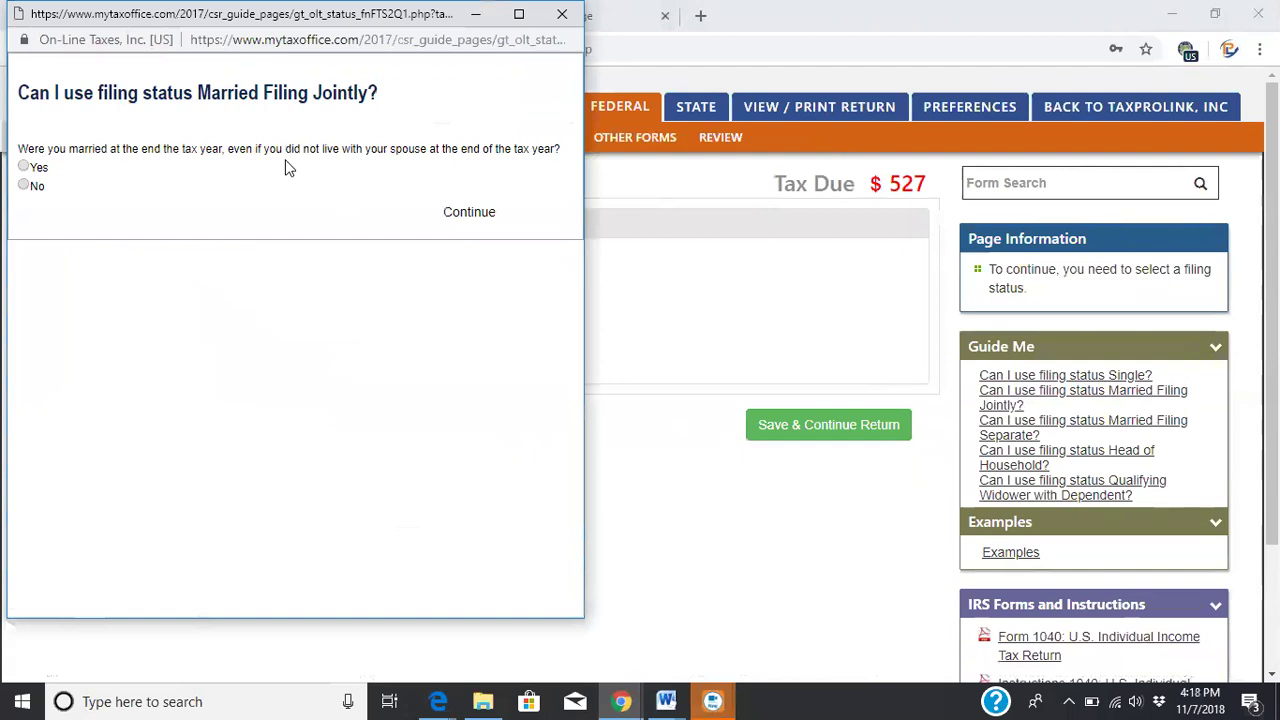
pyautogui.click(23, 167)
pyautogui.click(479, 213)
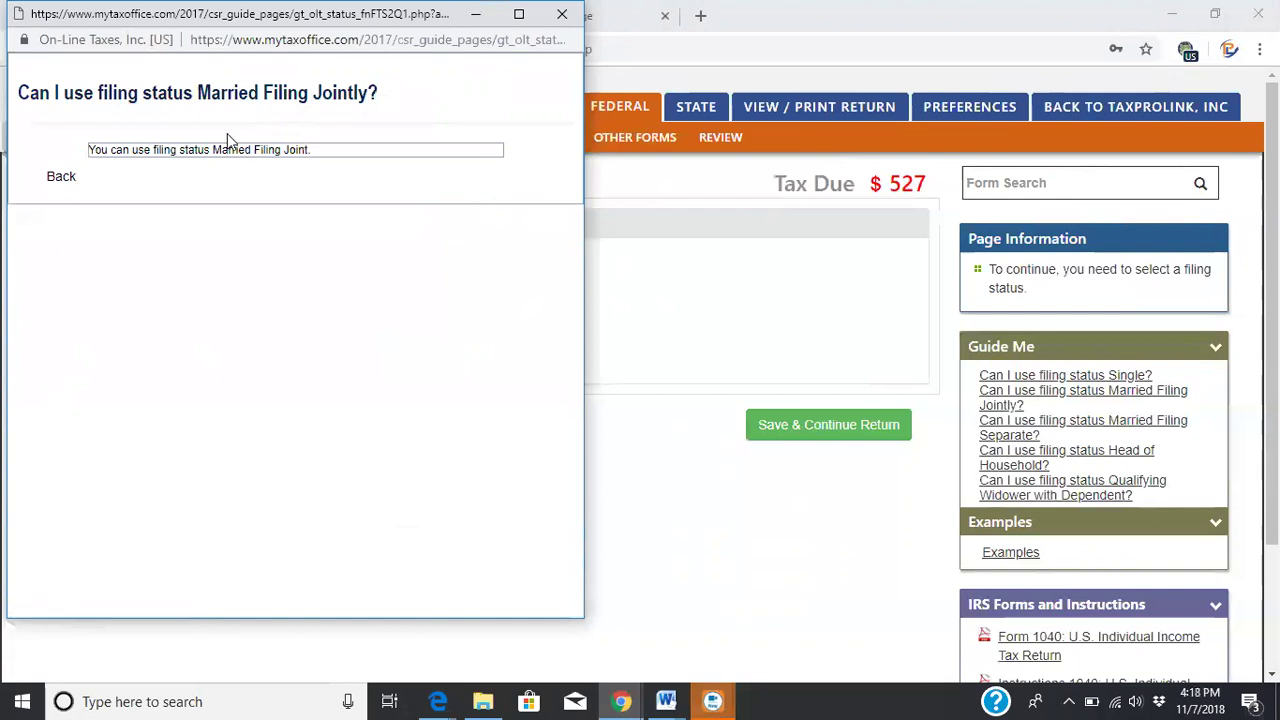
pyautogui.moveTo(137, 14); pyautogui.dragTo(141, 108)
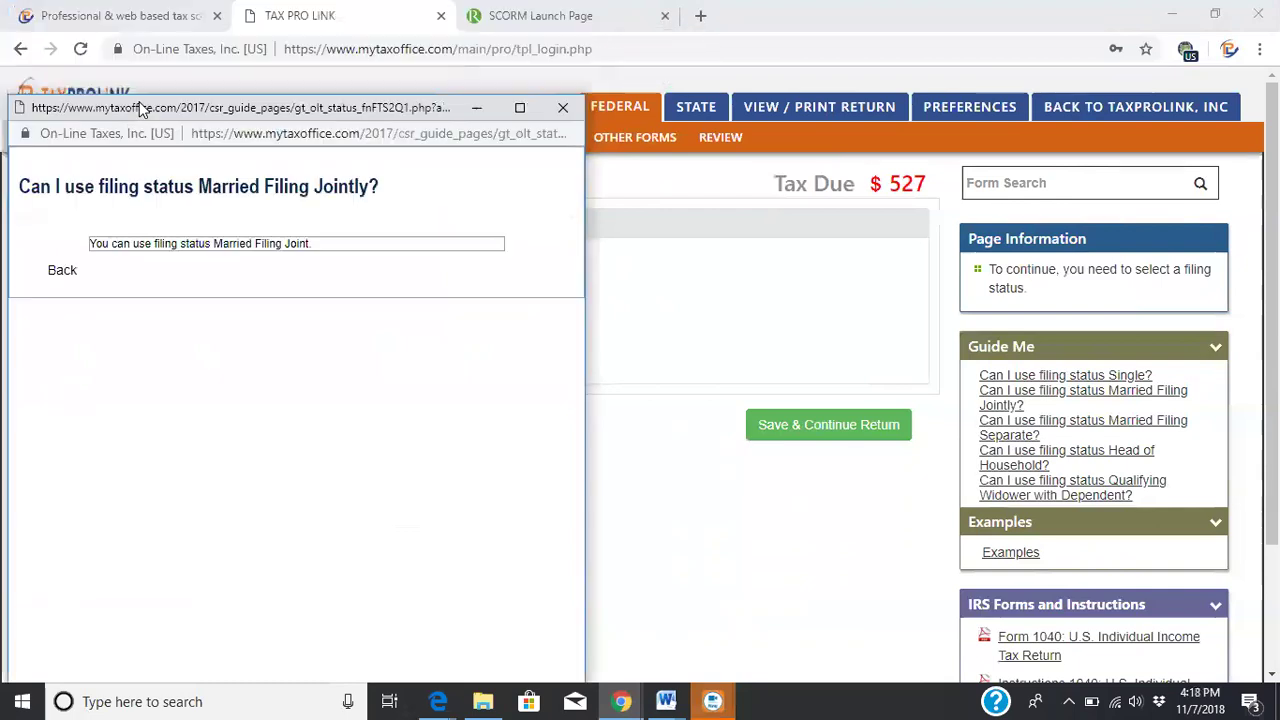
pyautogui.click(563, 107)
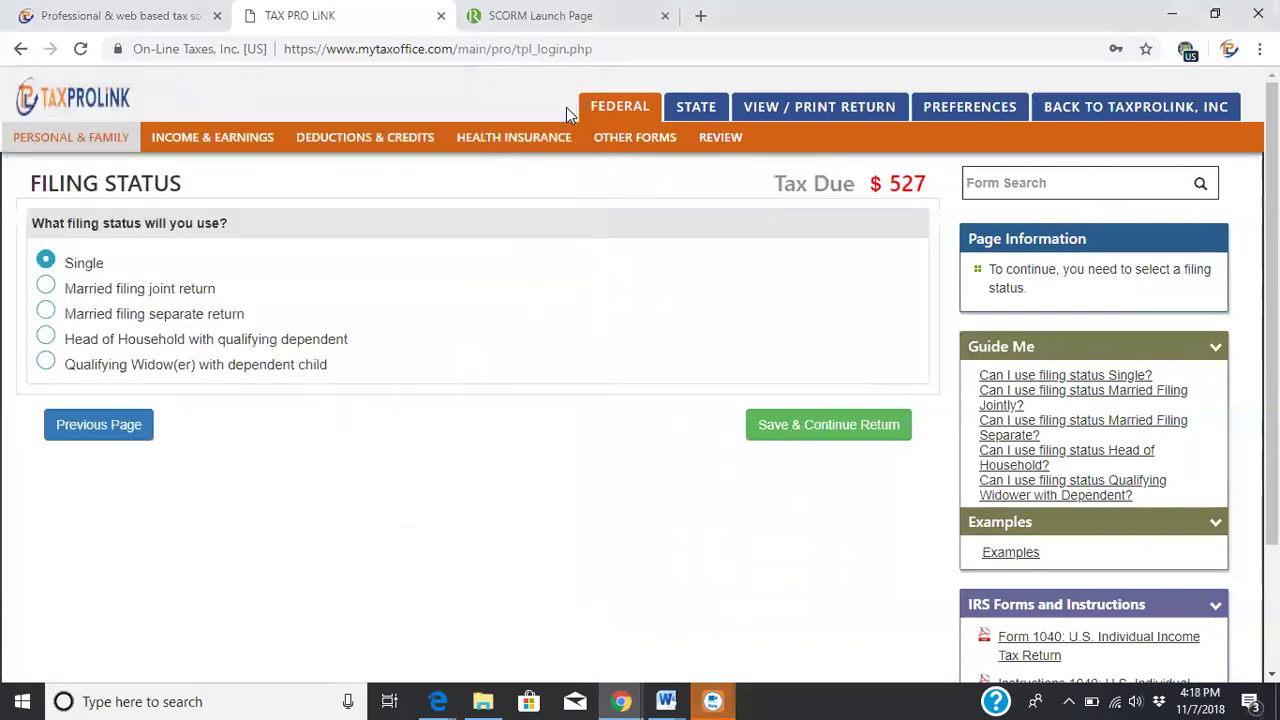
# Keep Single filing status and No for the Presidential Election Campaign Fund
pyautogui.click(828, 427)
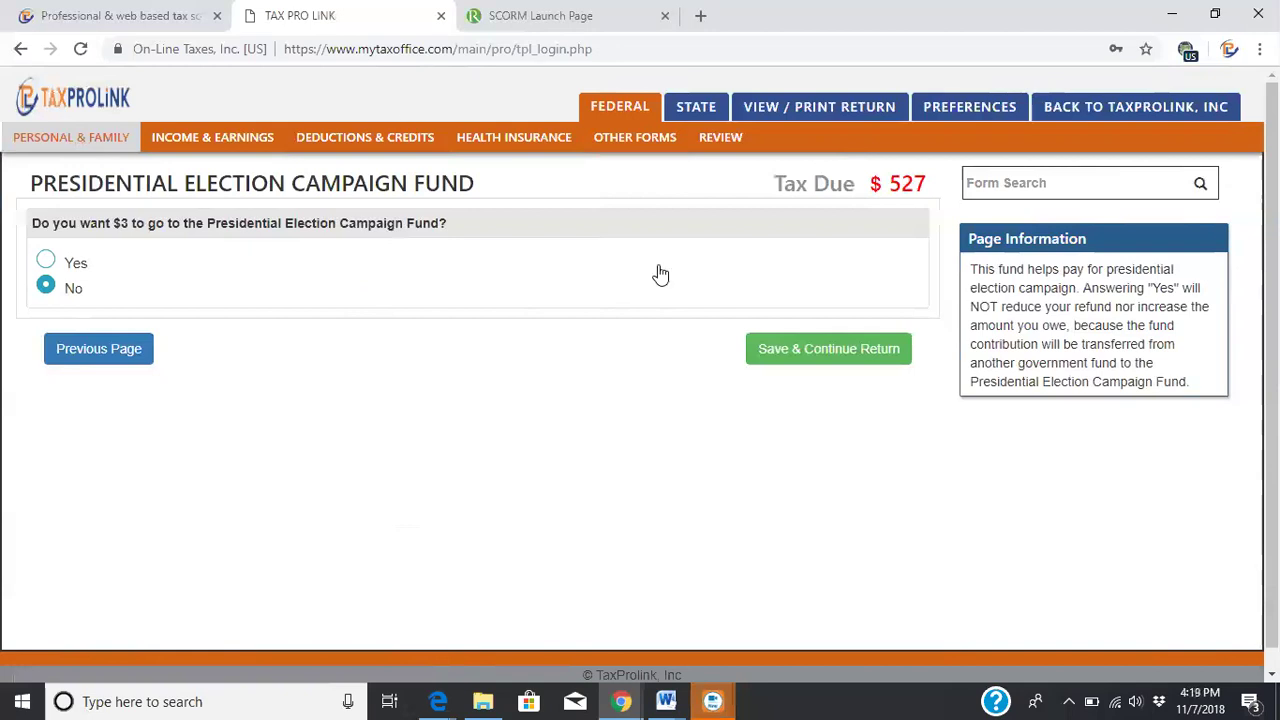
pyautogui.click(813, 345)
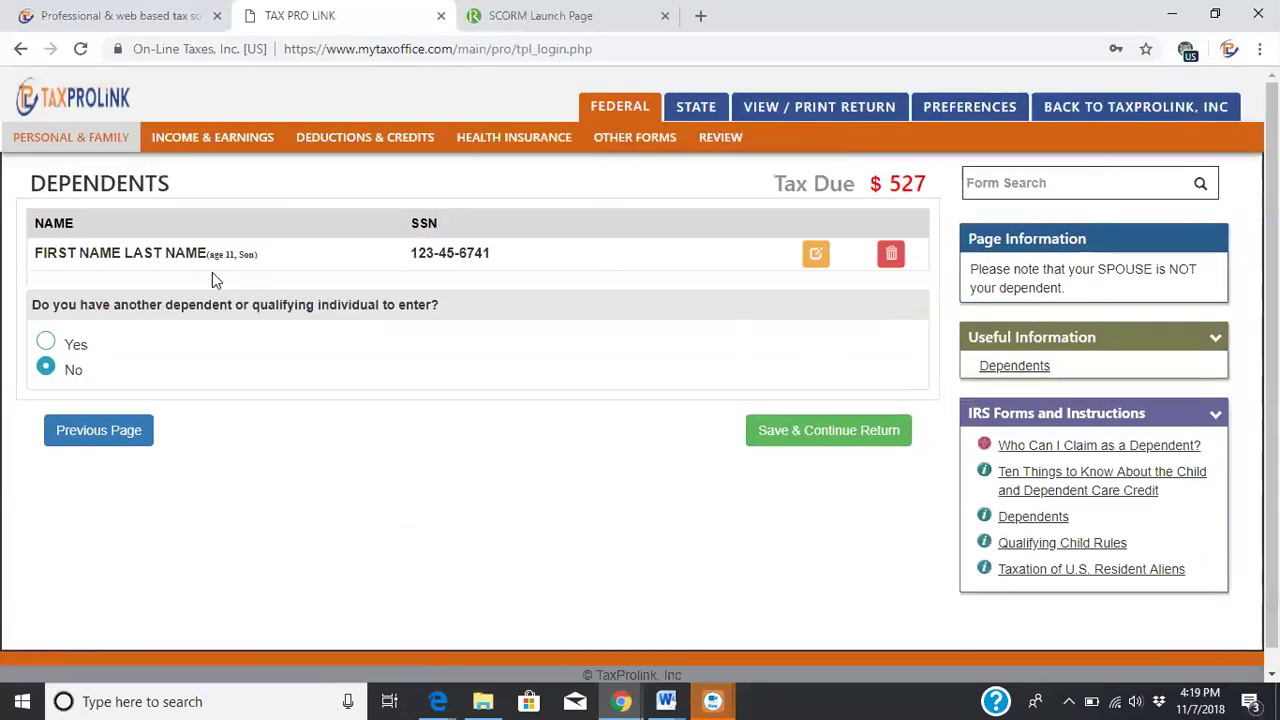
pyautogui.click(820, 257)
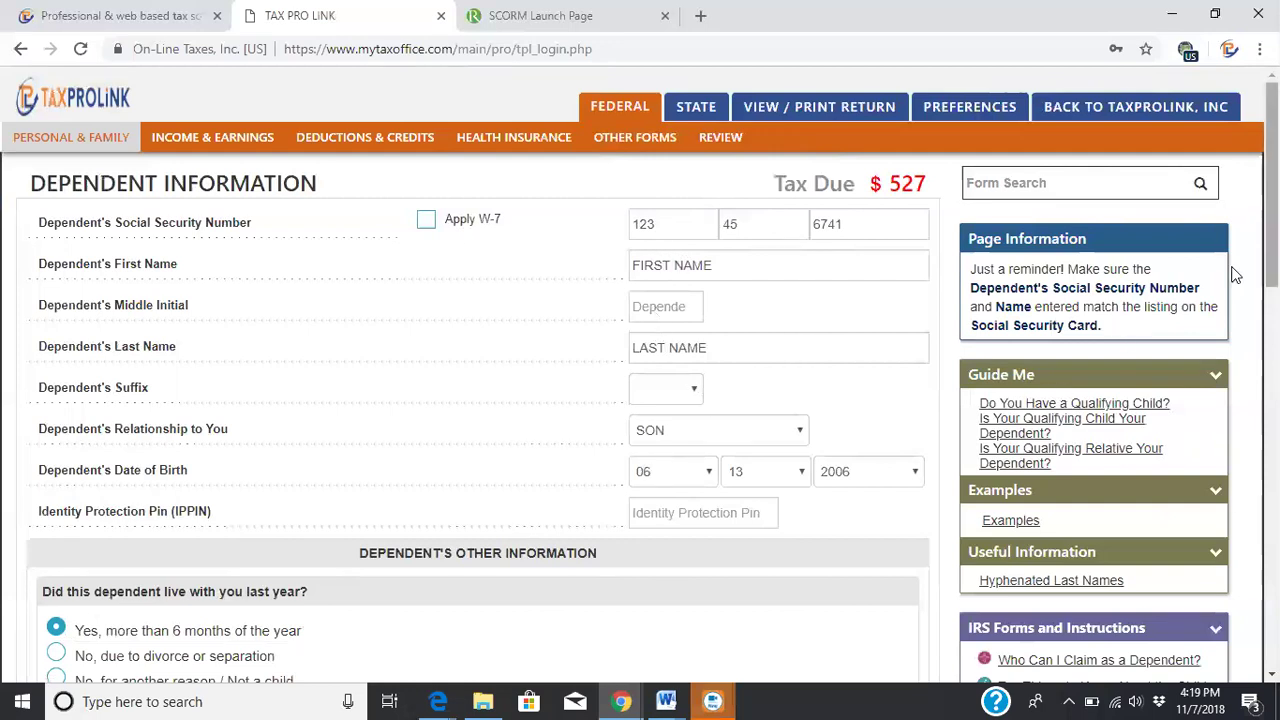
pyautogui.moveTo(1272, 180); pyautogui.dragTo(1272, 323)
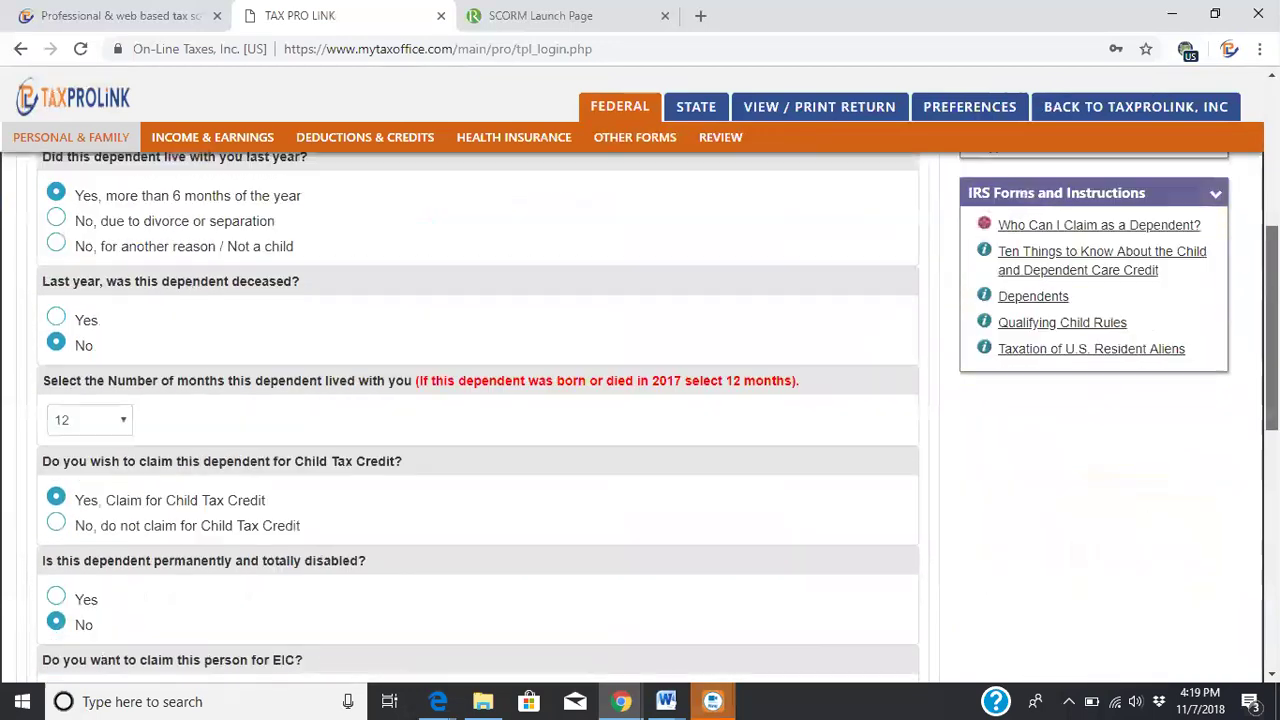
pyautogui.scroll(1, 478, 420)
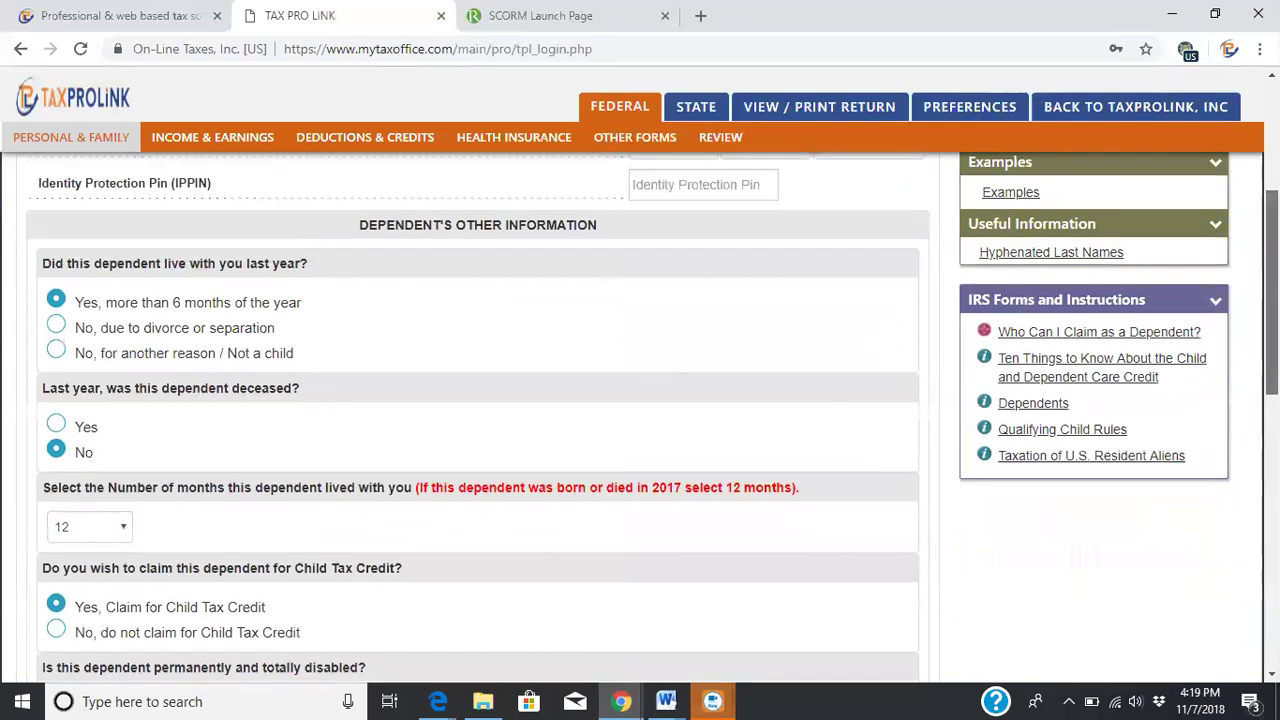
pyautogui.scroll(-1, 650, 418)
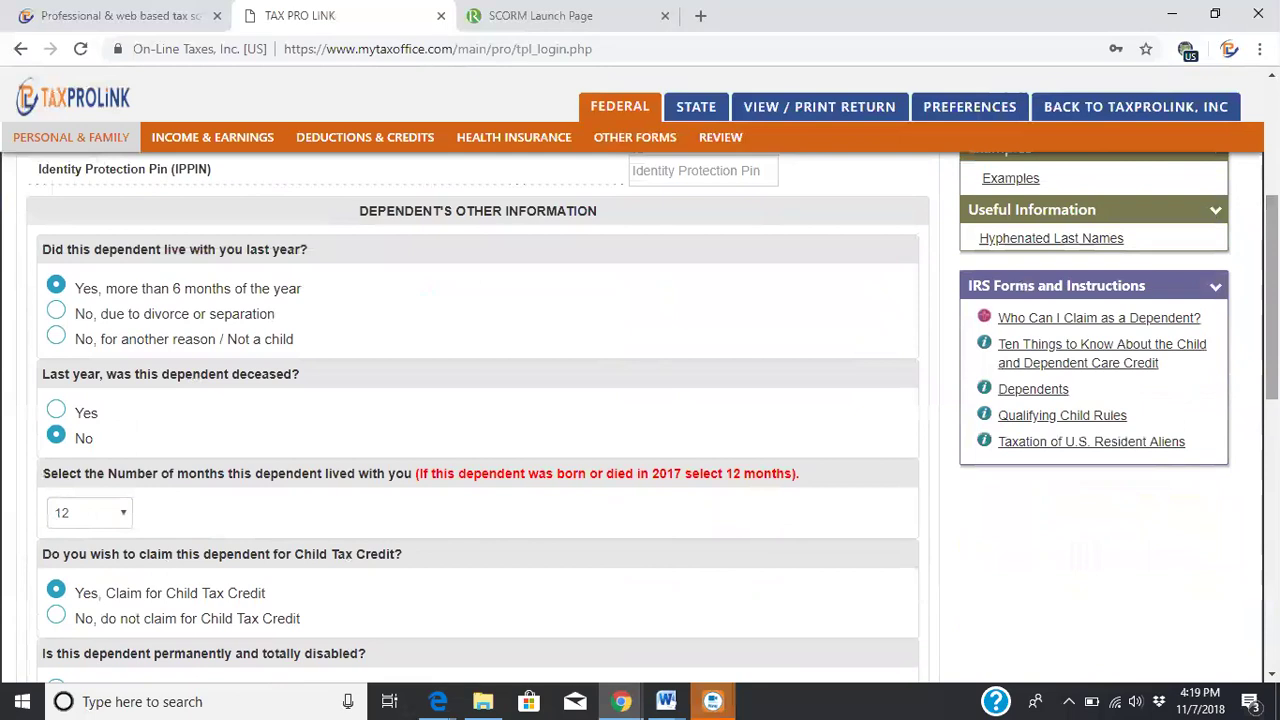
pyautogui.scroll(-1, 1272, 300)
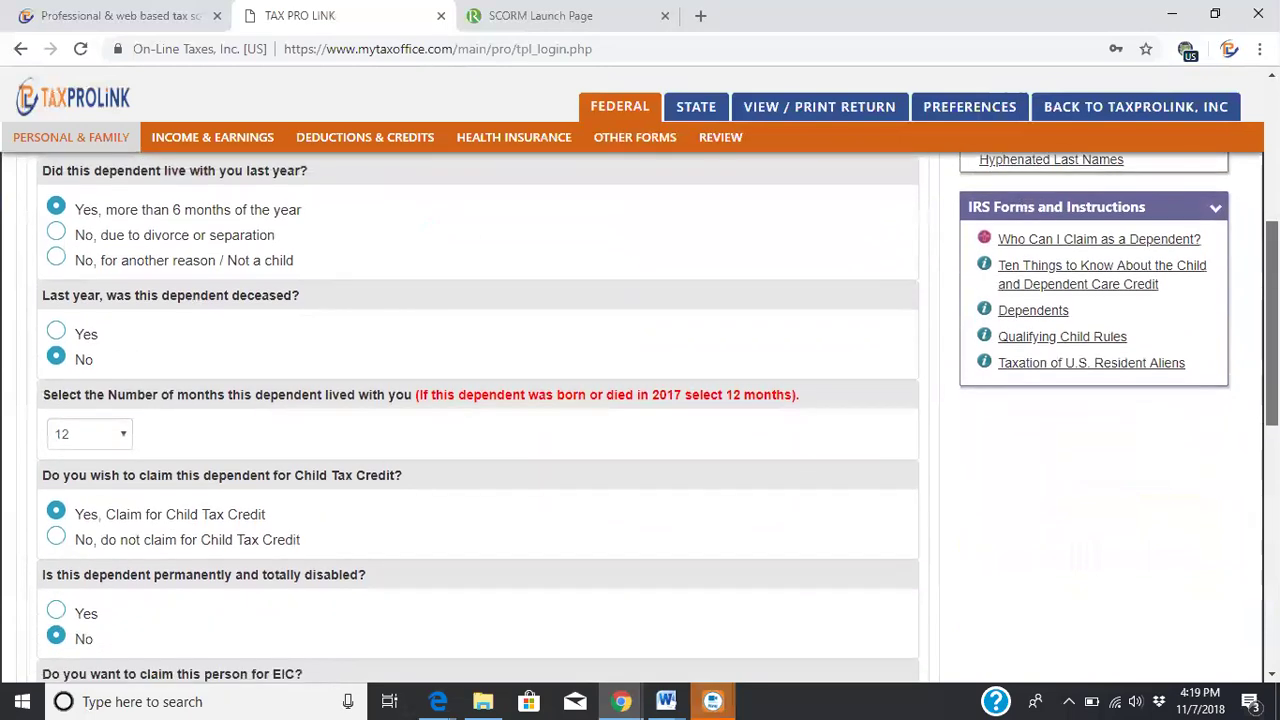
pyautogui.scroll(-1, 1272, 300)
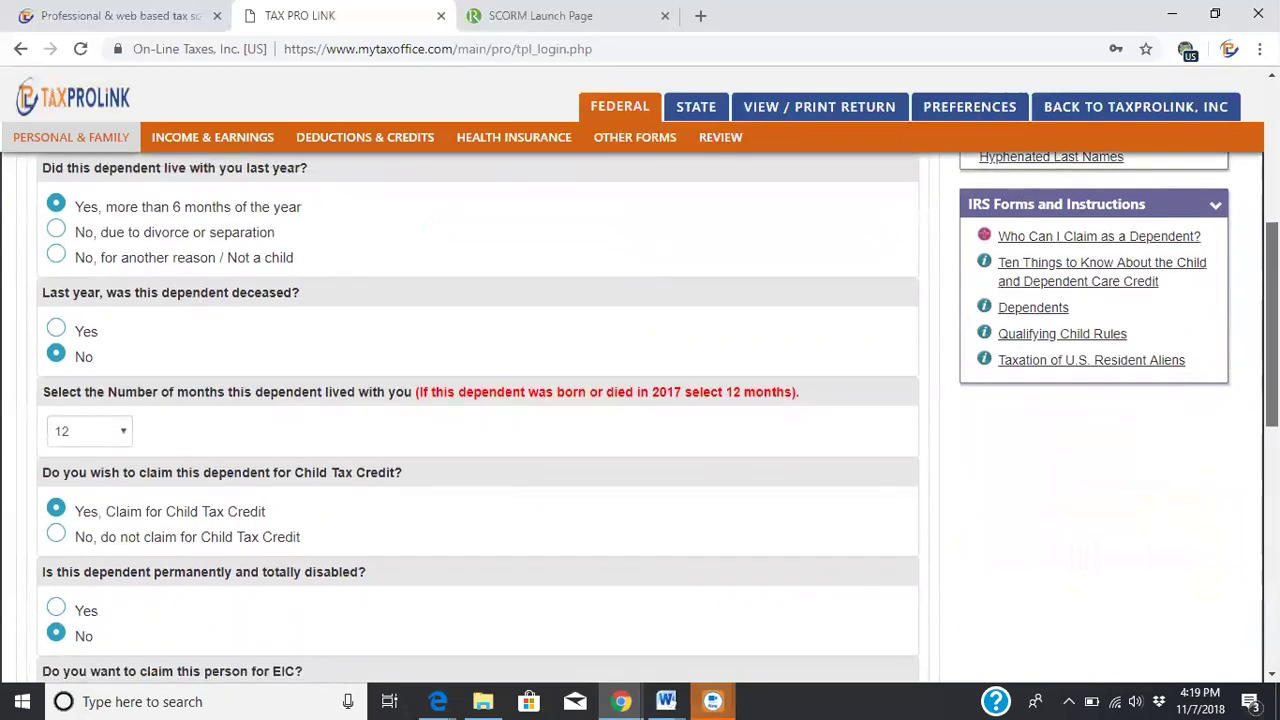
pyautogui.scroll(-1, 1272, 300)
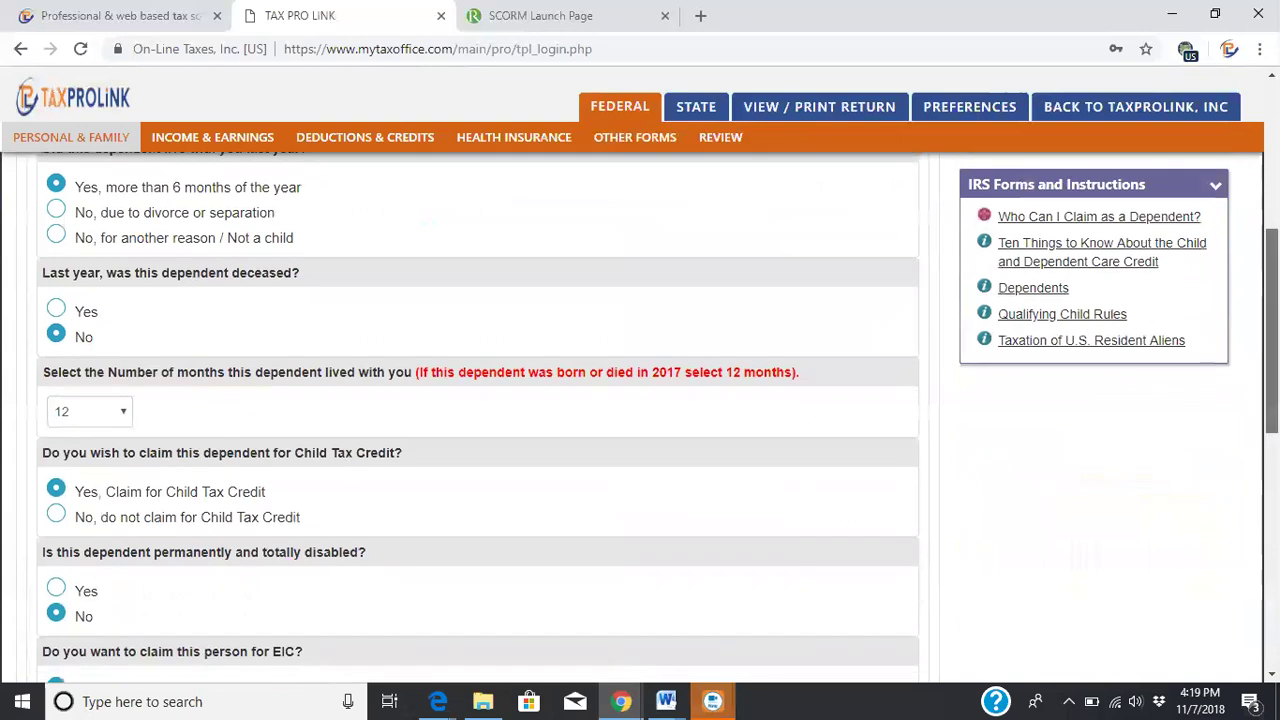
pyautogui.scroll(-4, 1272, 330)
pyautogui.scroll(-4, 857, 624)
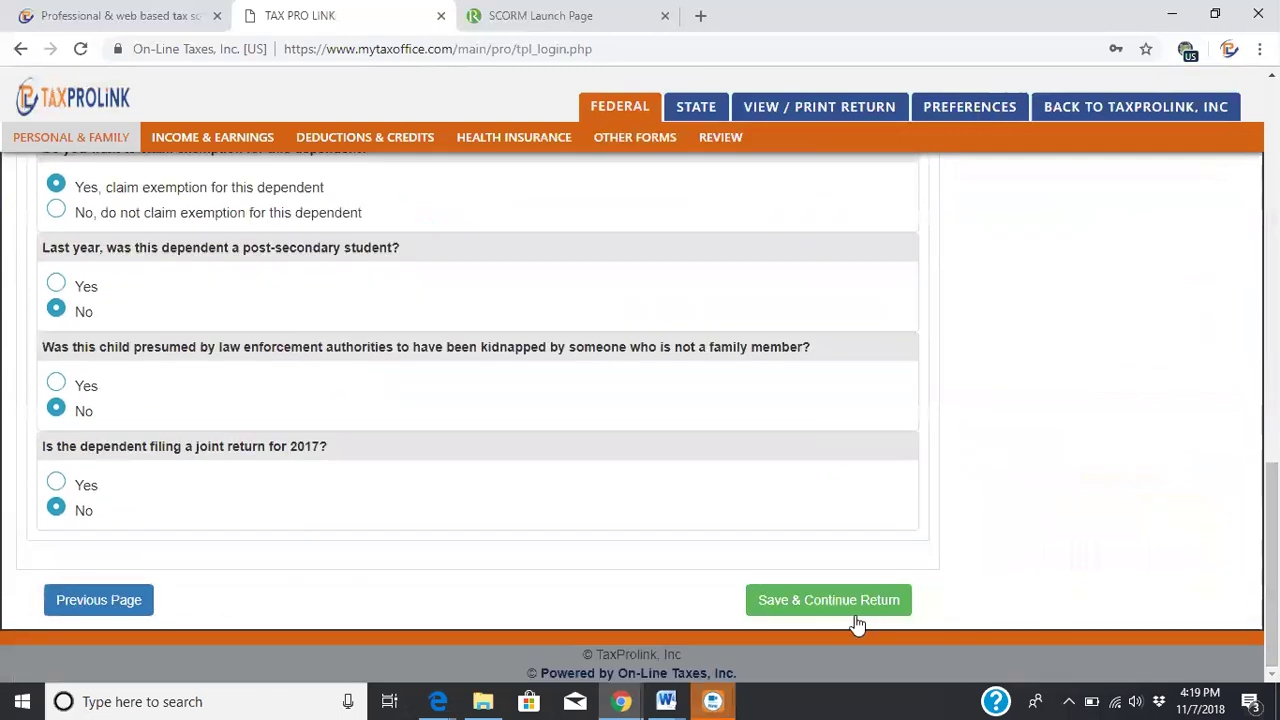
pyautogui.click(845, 604)
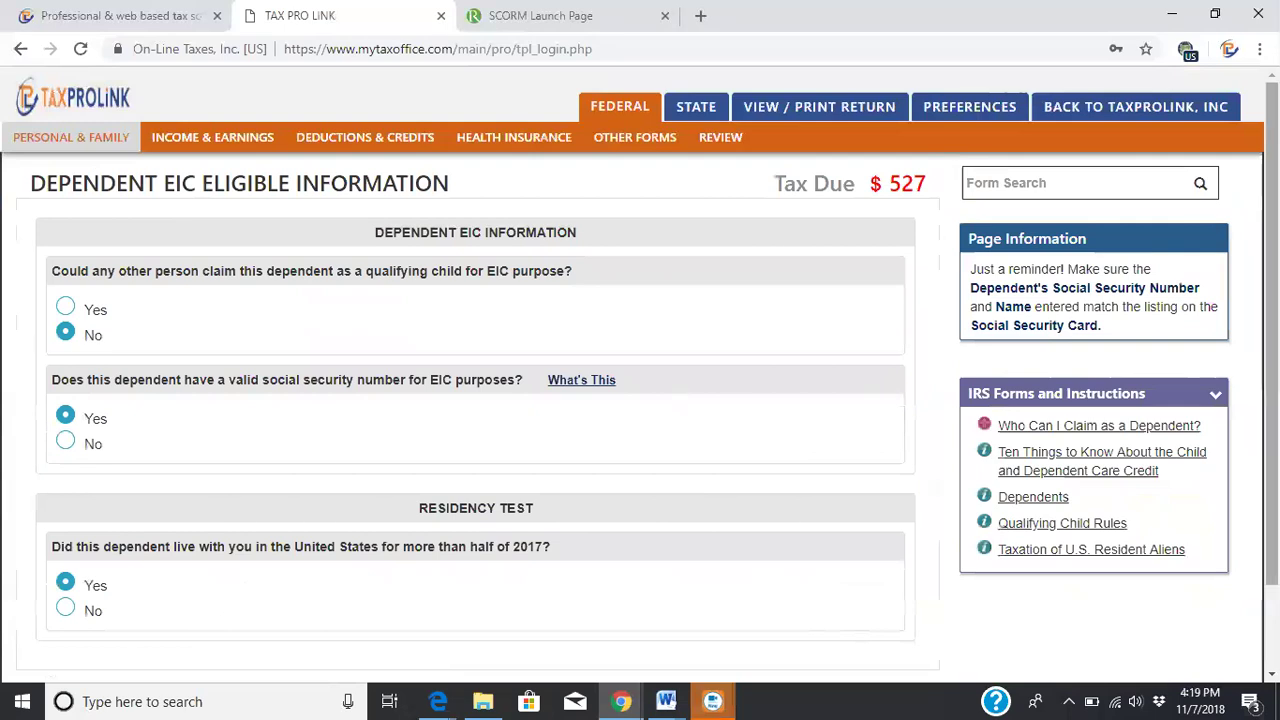
pyautogui.scroll(-1, 953, 505)
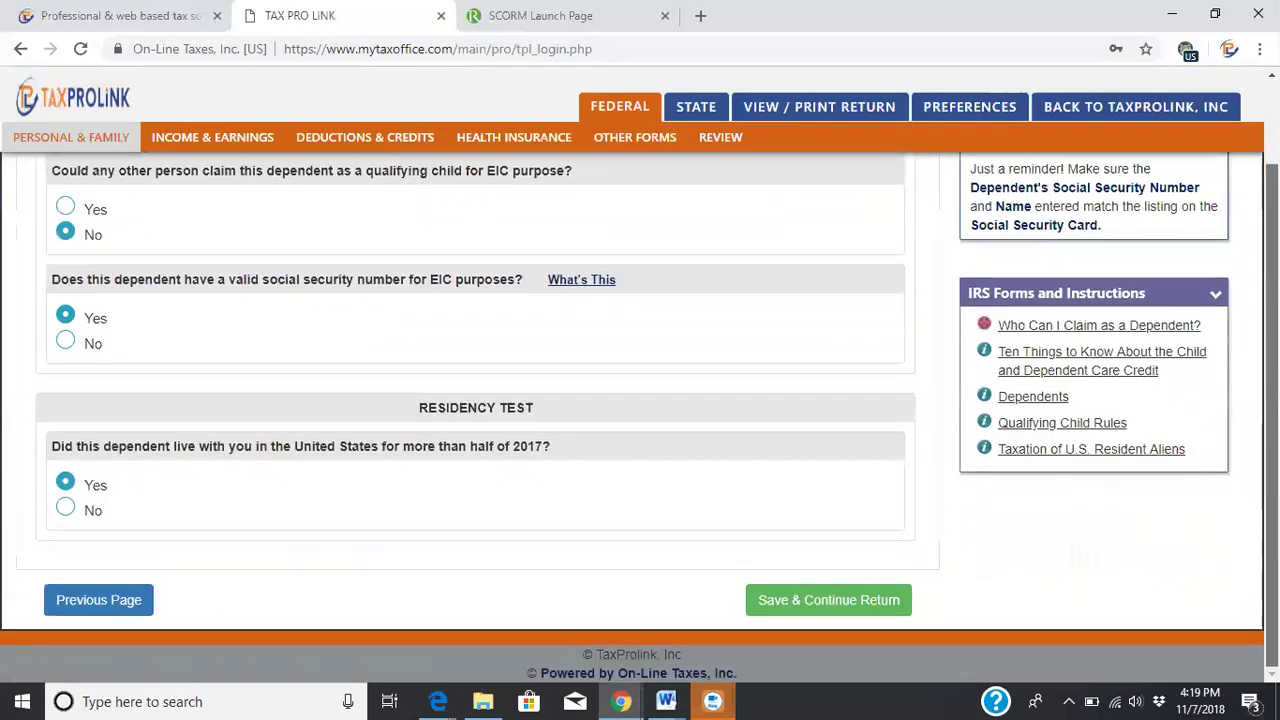
pyautogui.click(834, 594)
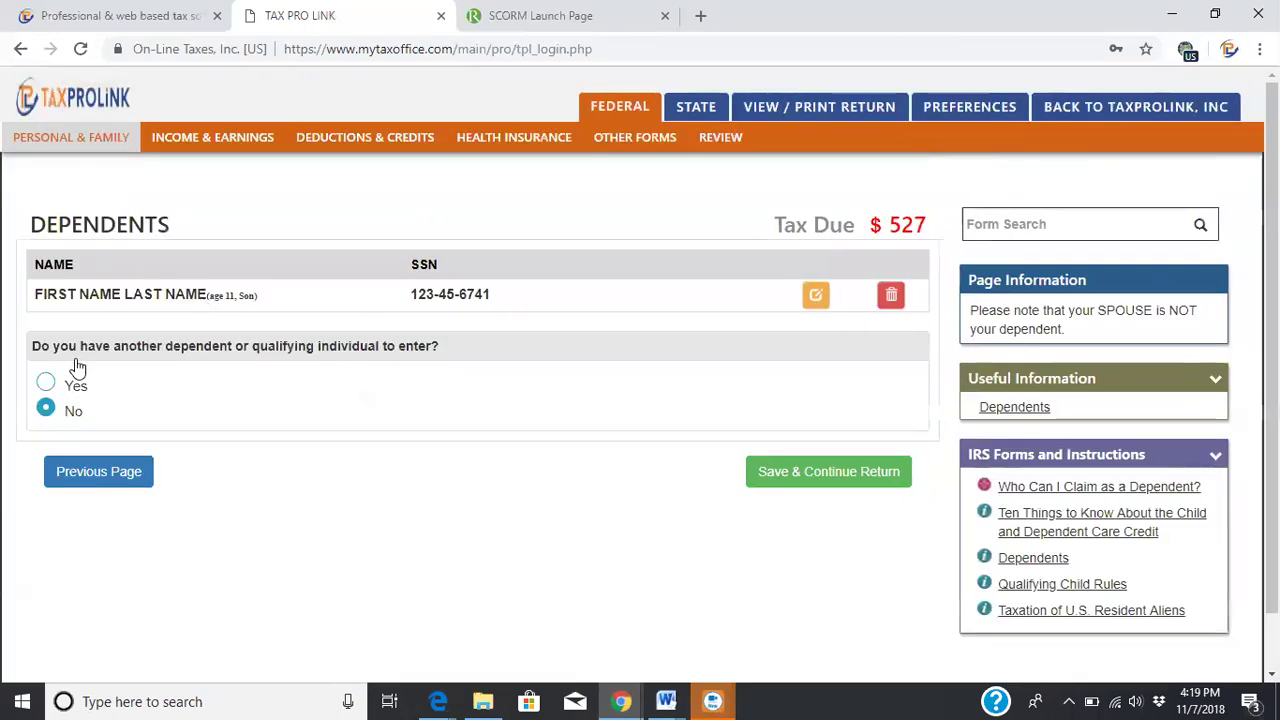
pyautogui.scroll(-1, 55, 350)
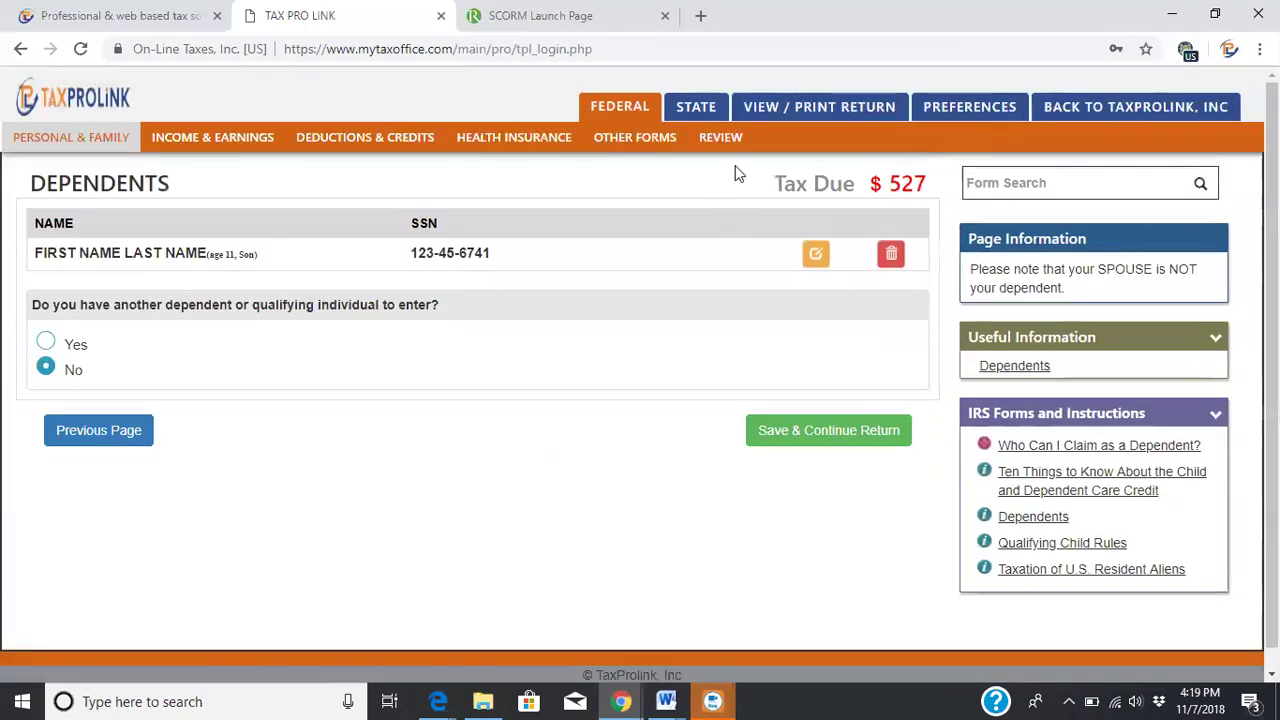
# Confirm no more dependents, the support answer and No for Form 8332, then go to Income and Earnings
pyautogui.click(836, 432)
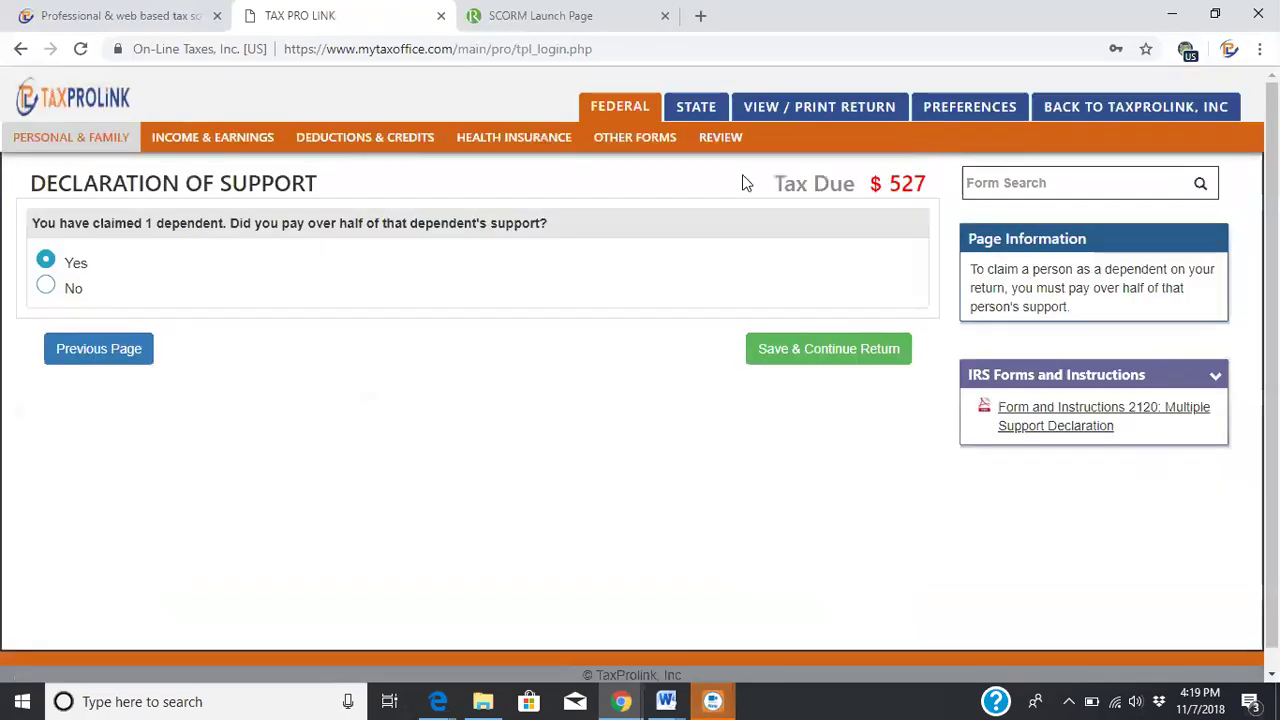
pyautogui.click(822, 352)
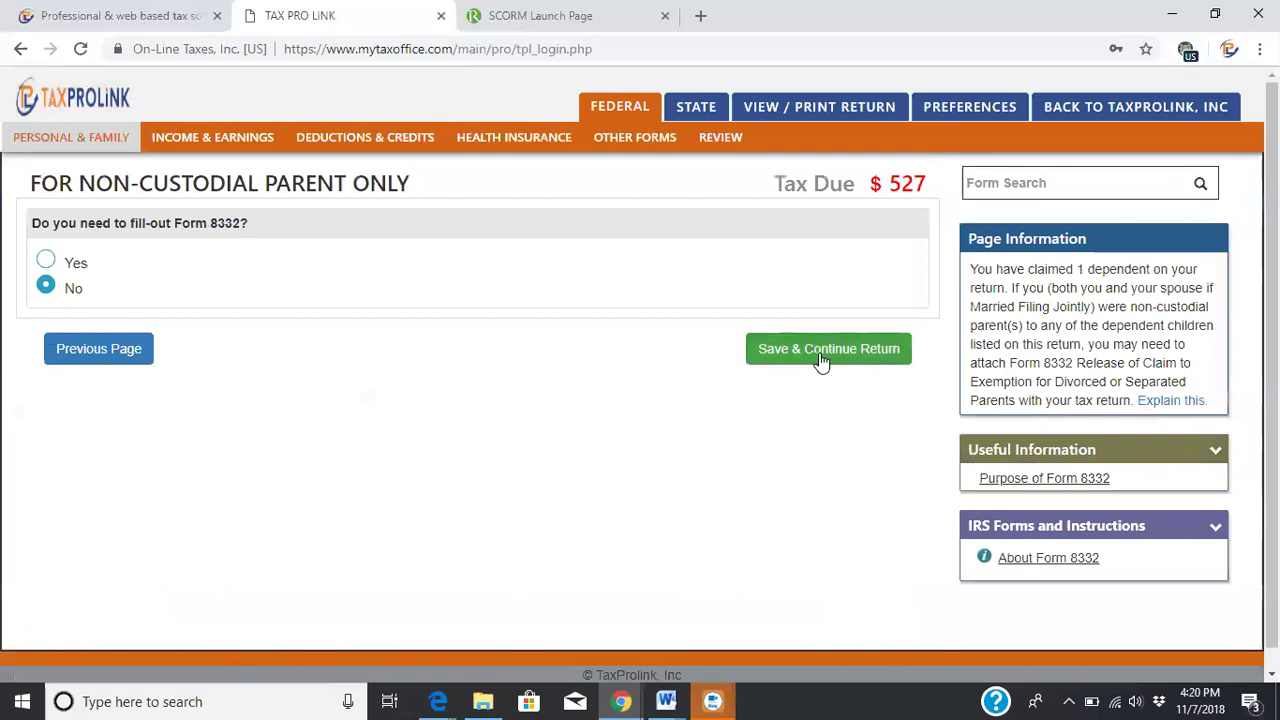
pyautogui.click(819, 354)
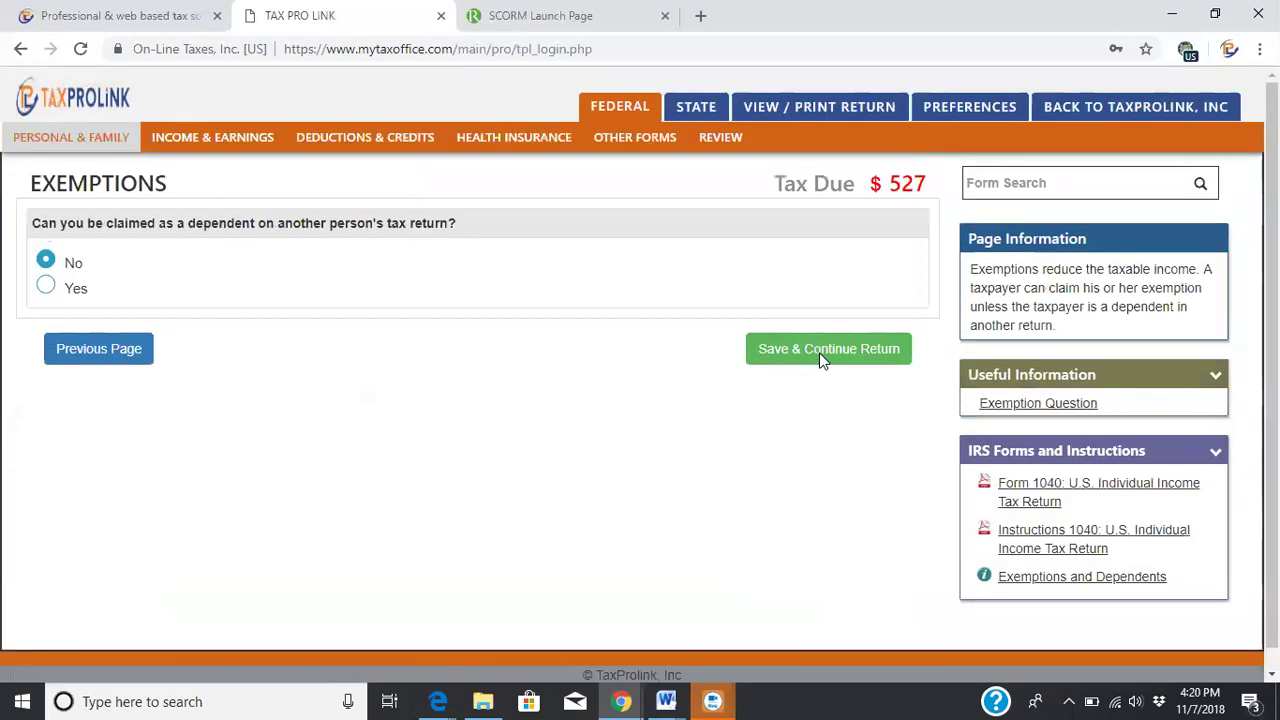
pyautogui.click(817, 347)
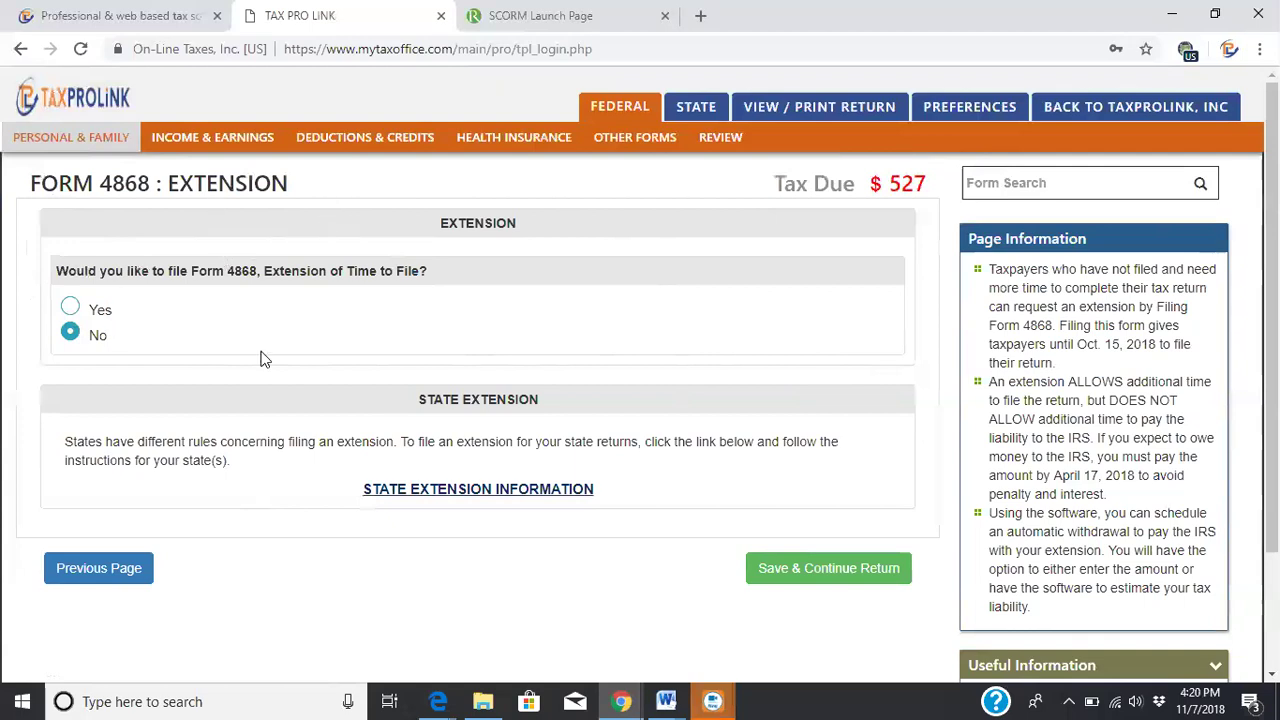
pyautogui.click(203, 140)
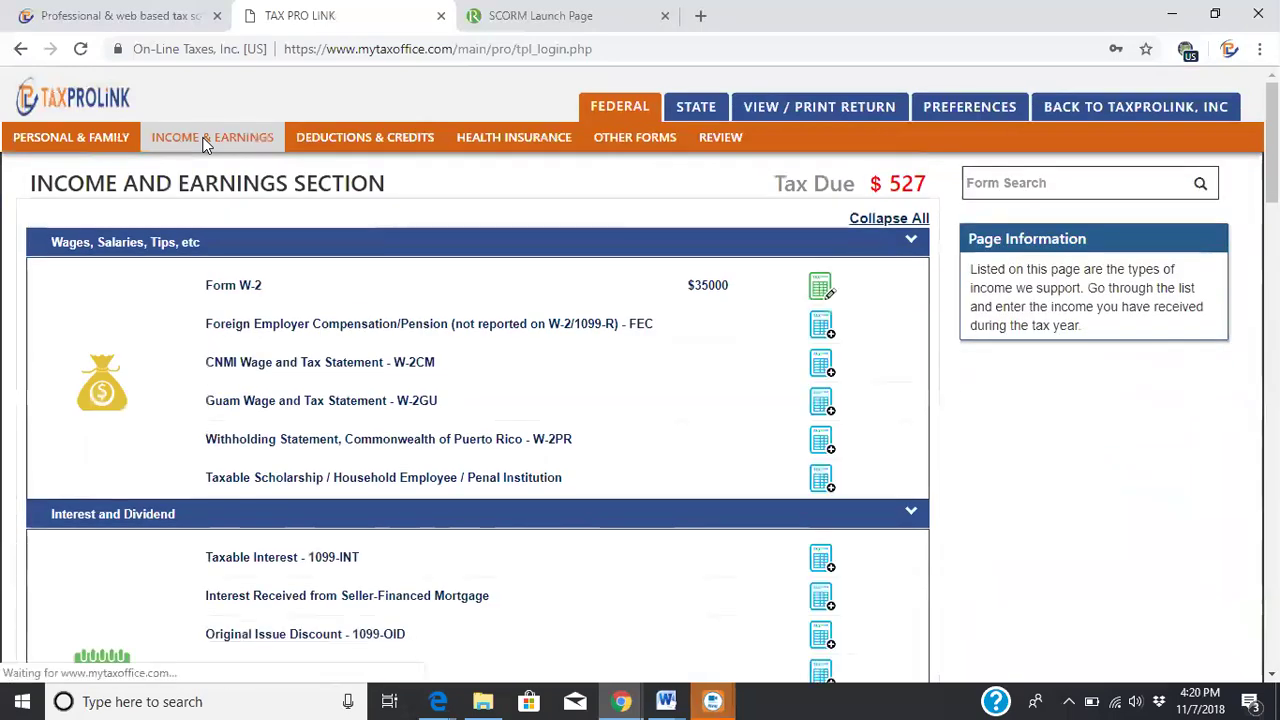
# Review the existing $35000 Form W-2 and save it, finishing the W-2 category
pyautogui.scroll(-1, 478, 420)
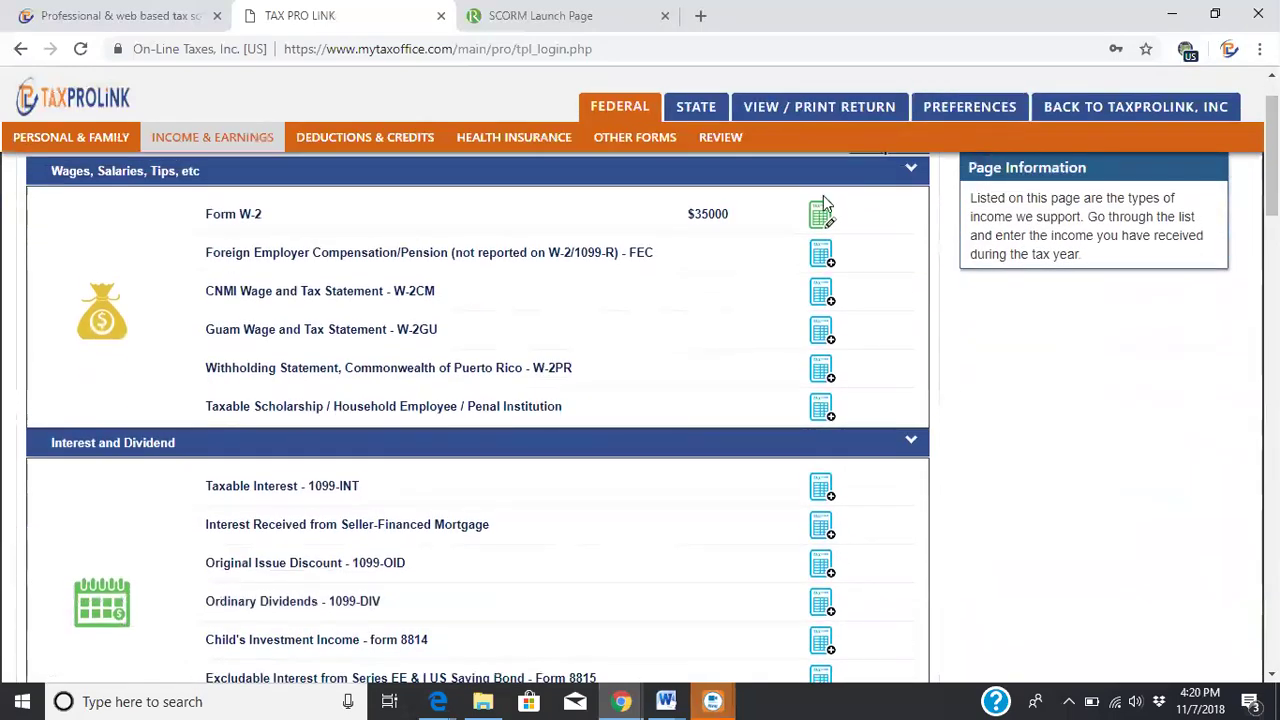
pyautogui.click(816, 212)
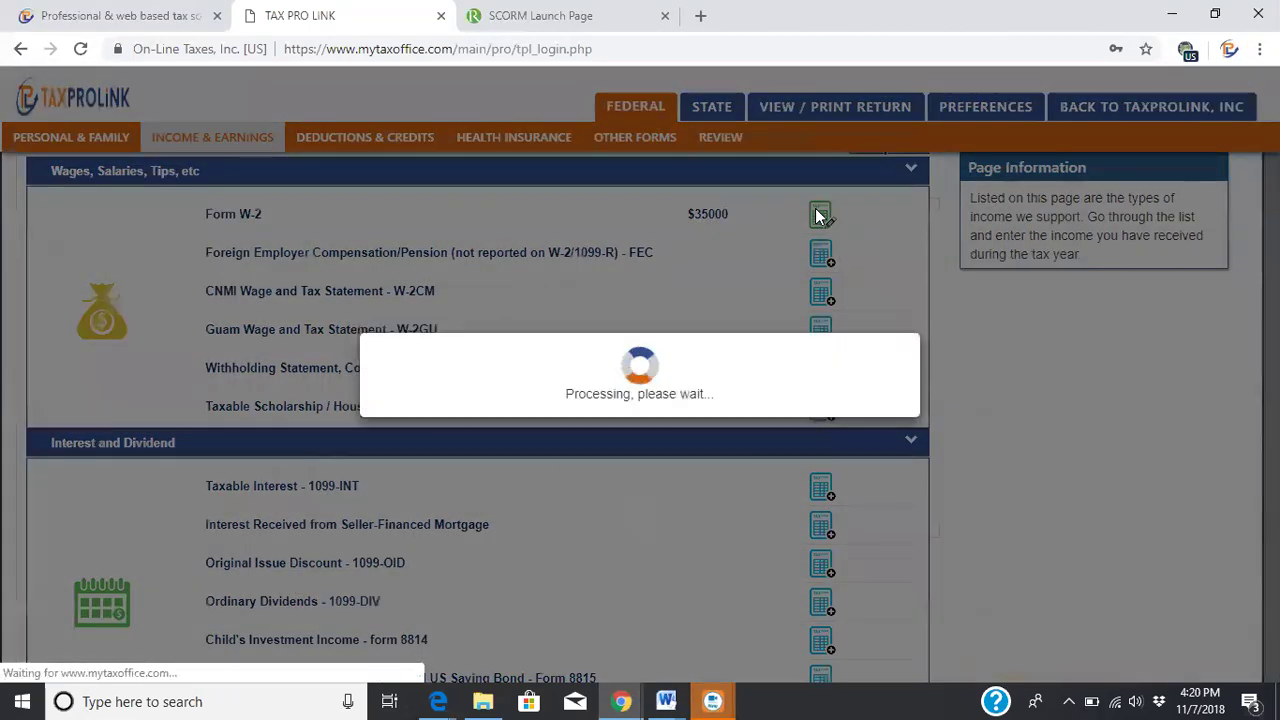
pyautogui.click(817, 255)
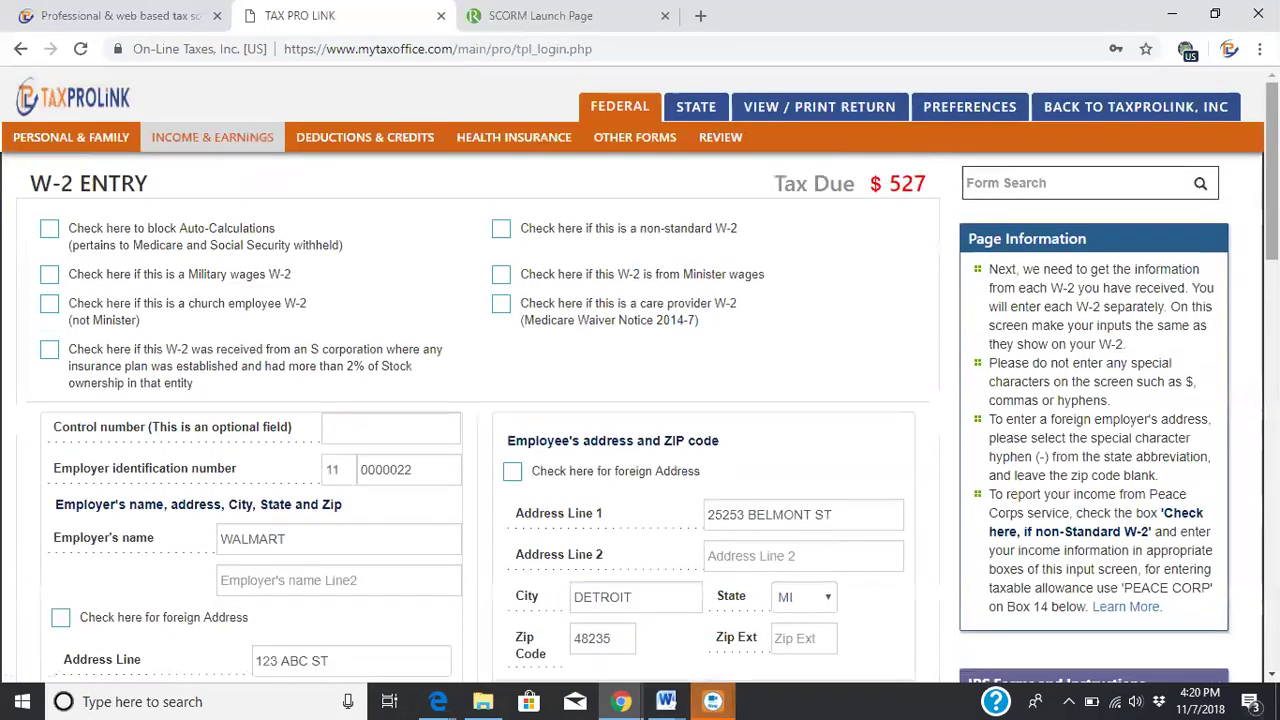
pyautogui.moveTo(1272, 170); pyautogui.dragTo(1272, 229)
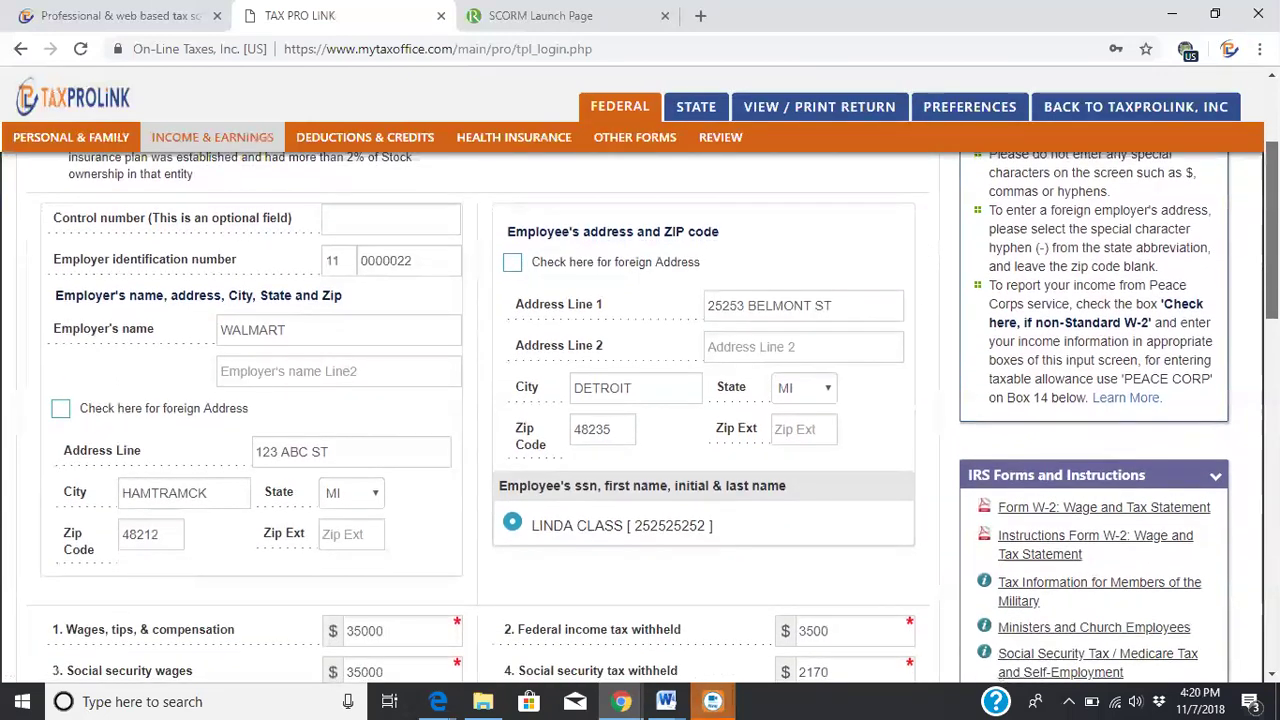
pyautogui.moveTo(1272, 229); pyautogui.dragTo(1272, 251)
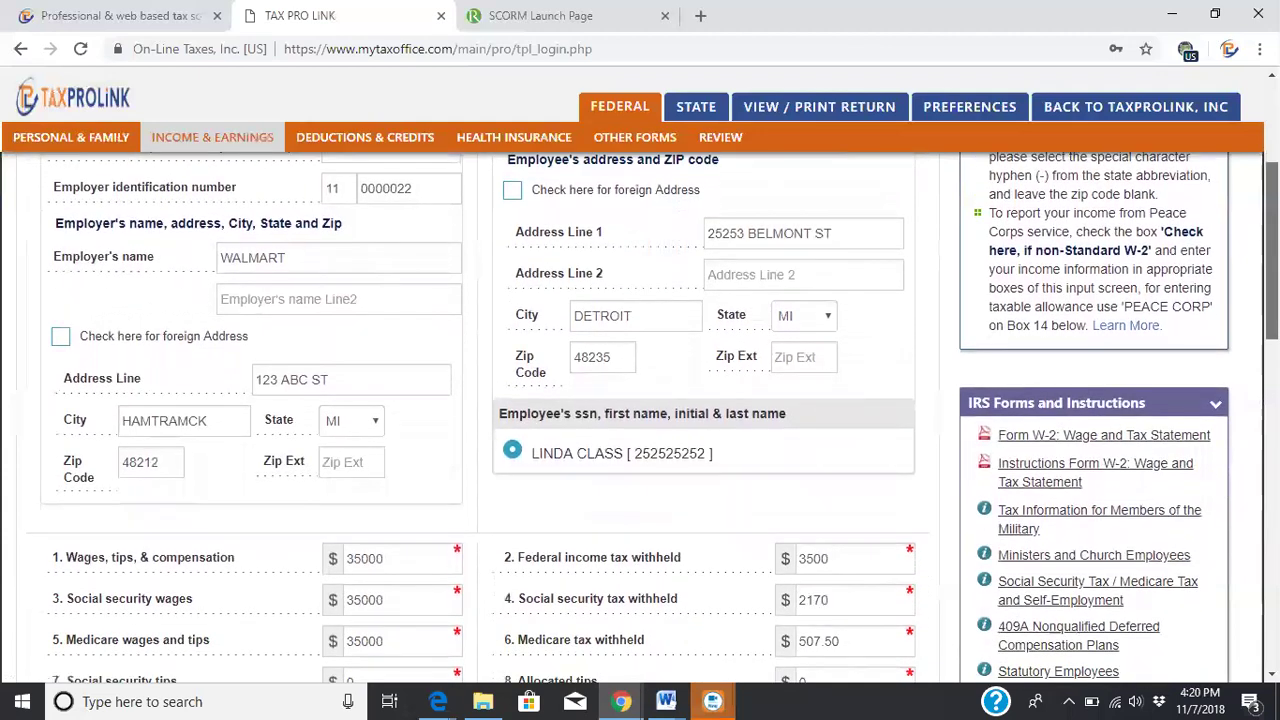
pyautogui.moveTo(1272, 251); pyautogui.dragTo(1272, 578)
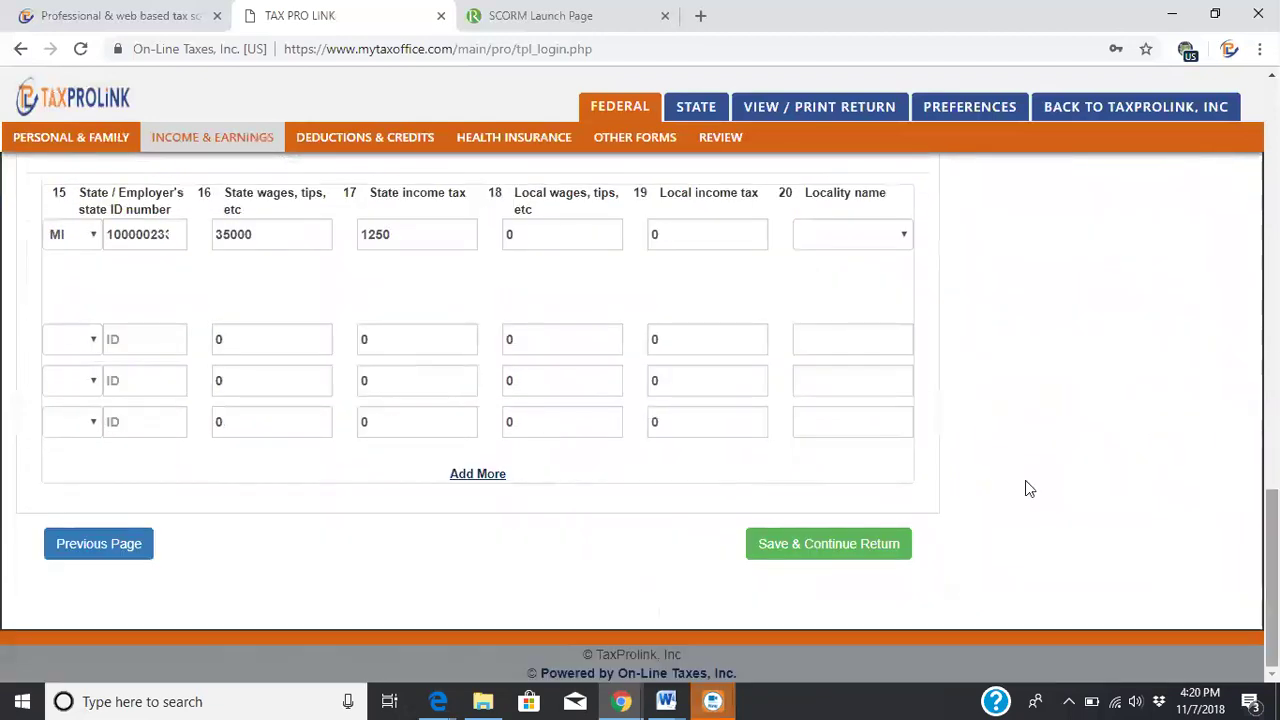
pyautogui.click(808, 544)
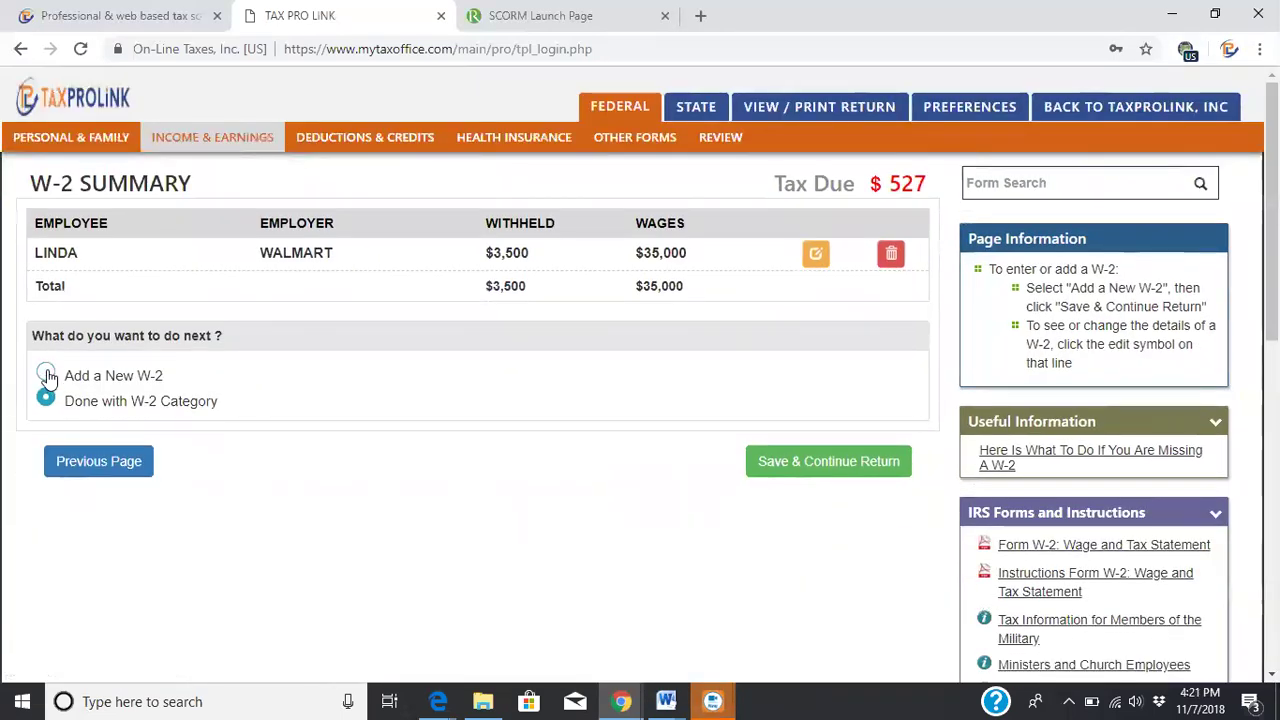
pyautogui.click(857, 459)
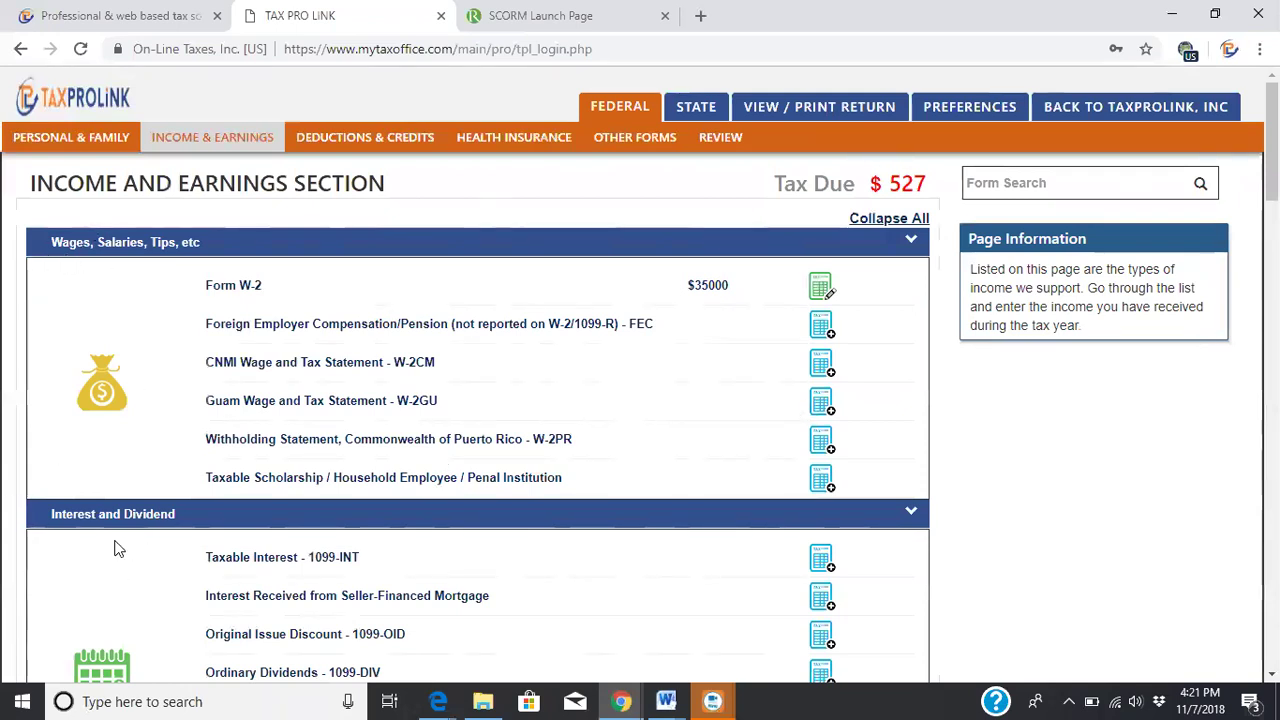
# Scroll to the bottom of Income and Earnings, showing Schedule C, Schedule E, Form 4562 and Schedule SE
pyautogui.scroll(-4, 640, 420)
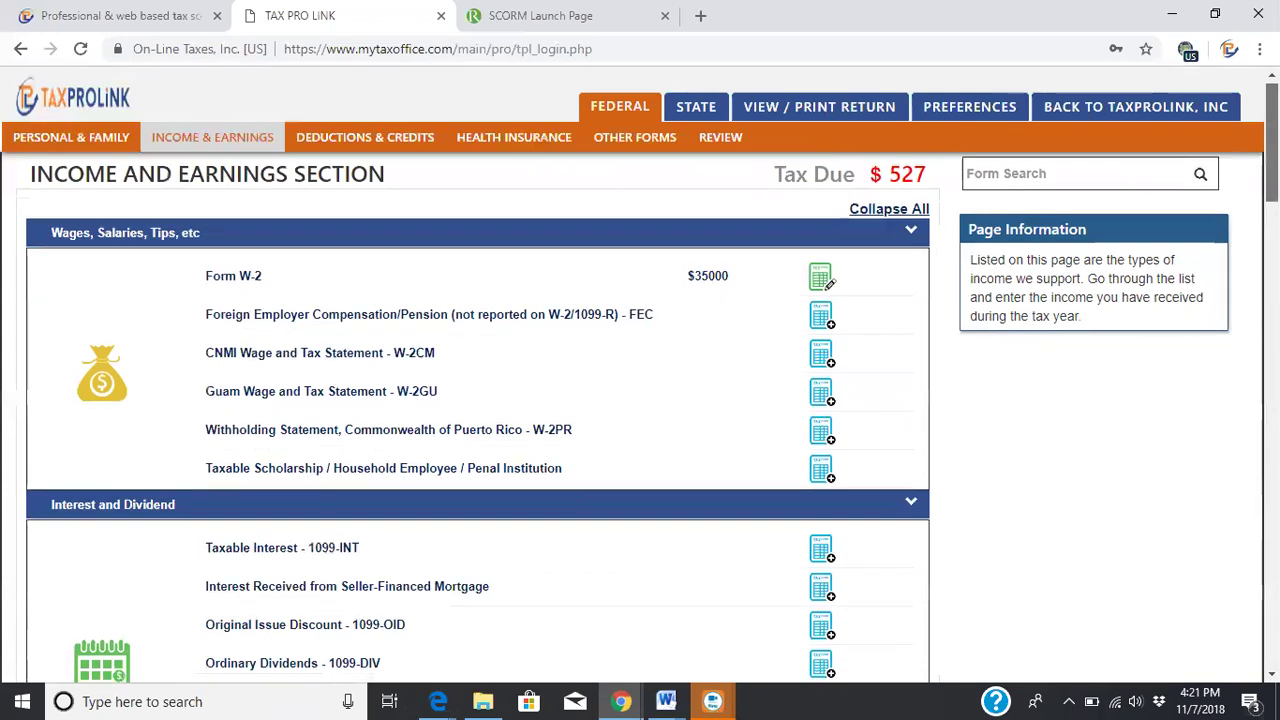
pyautogui.scroll(-3, 640, 420)
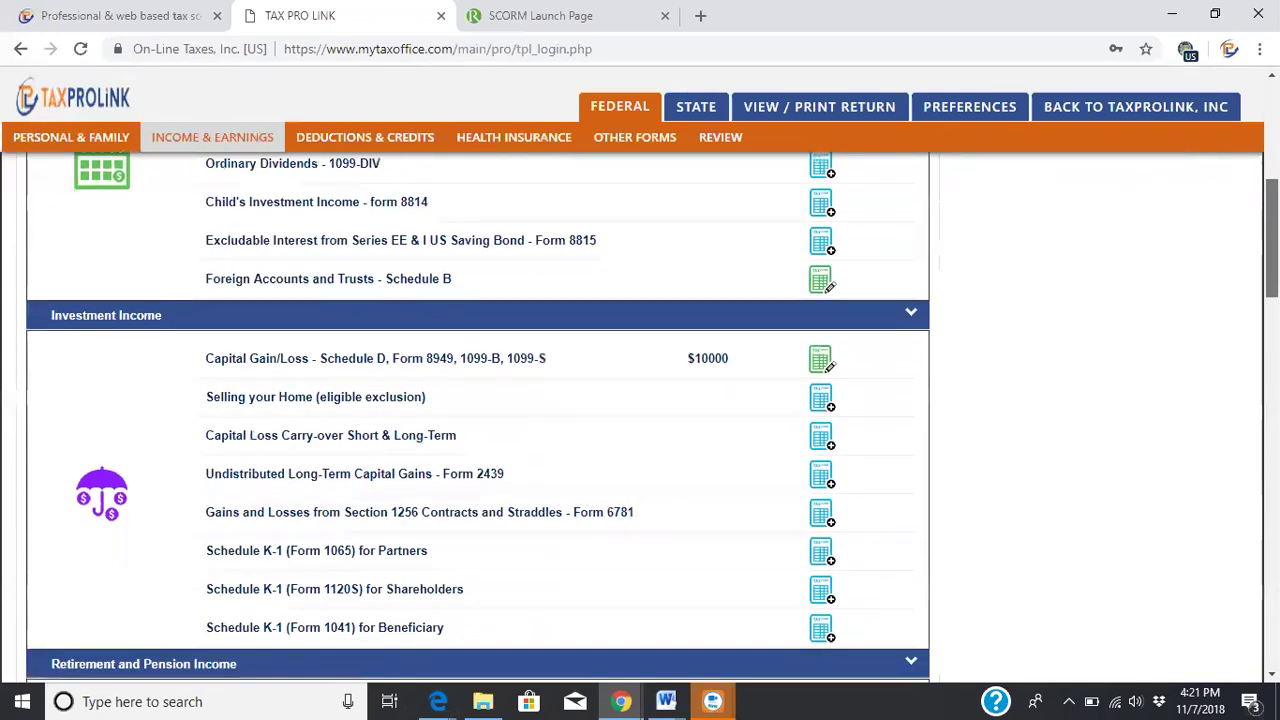
pyautogui.scroll(-2, 640, 420)
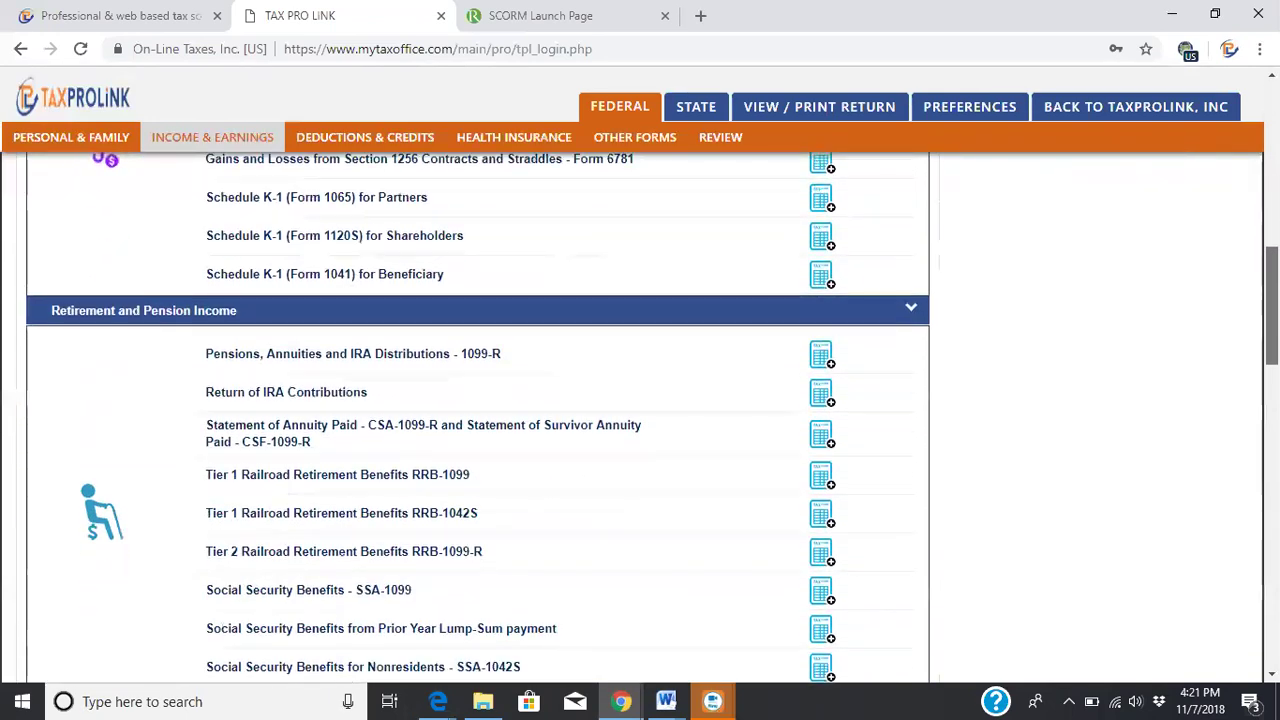
pyautogui.scroll(-3, 640, 420)
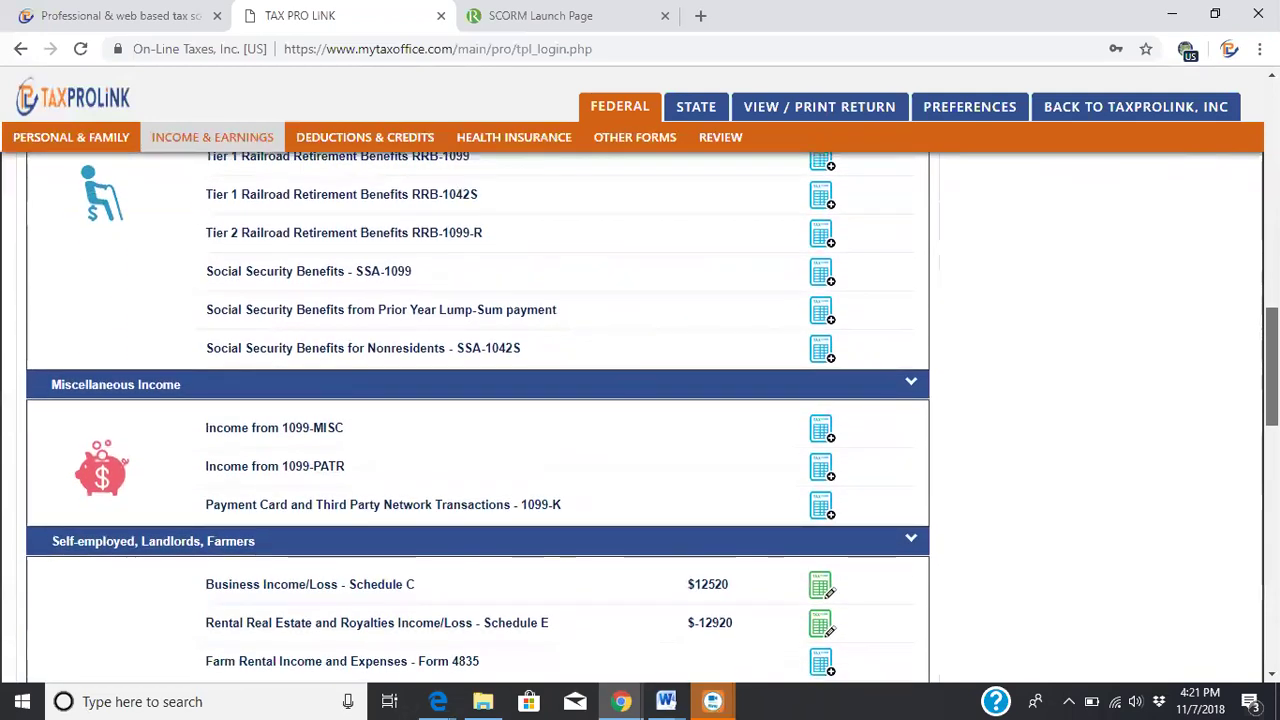
pyautogui.scroll(-1, 640, 420)
pyautogui.scroll(-2, 640, 420)
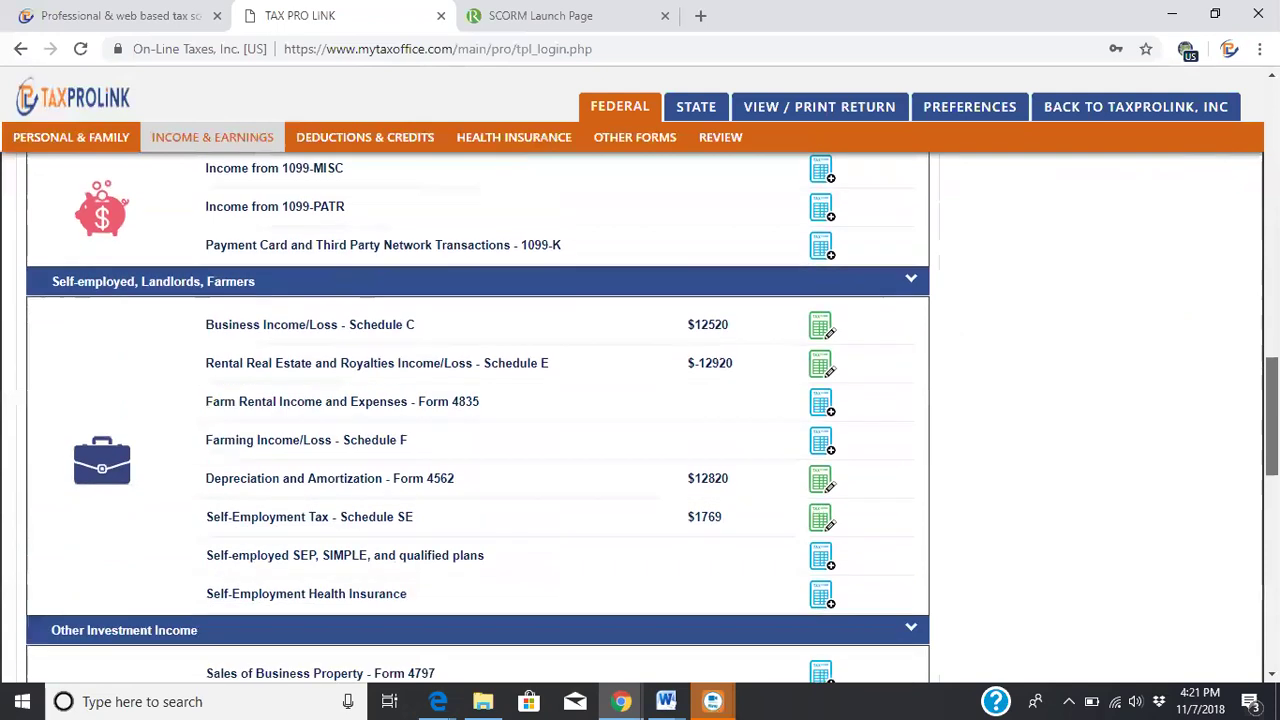
pyautogui.scroll(-1, 640, 420)
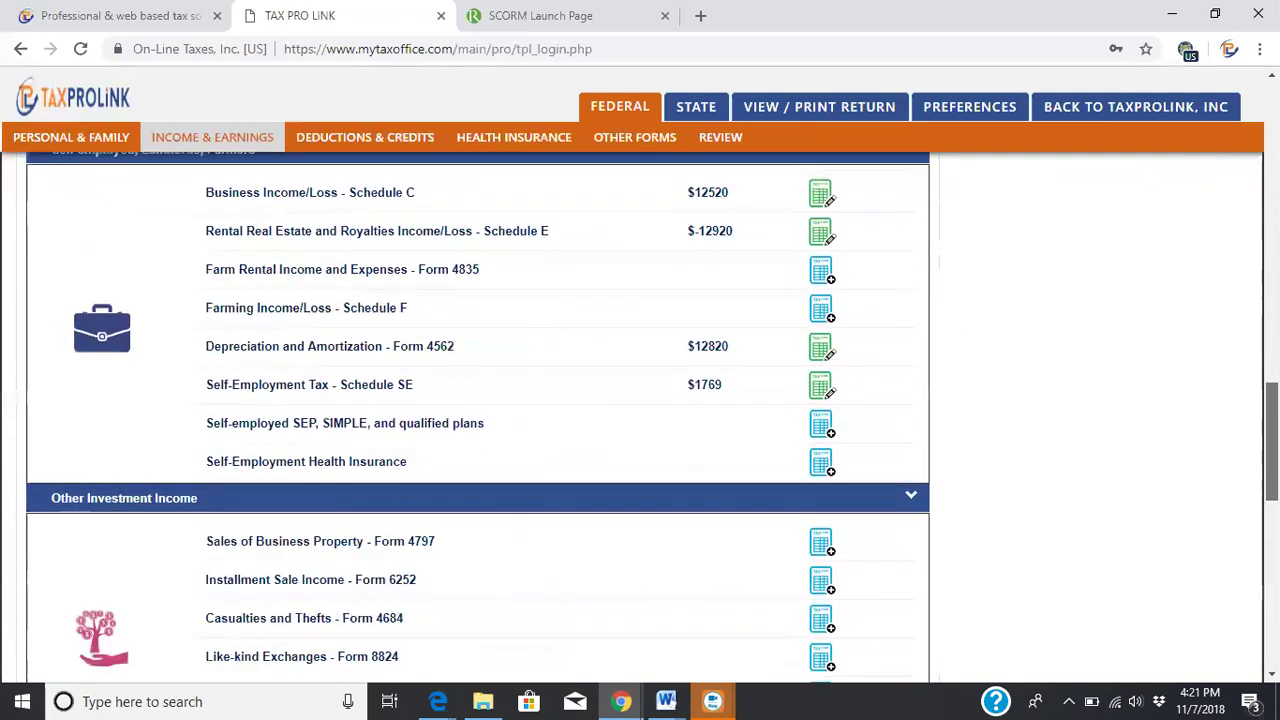
pyautogui.scroll(-2, 478, 418)
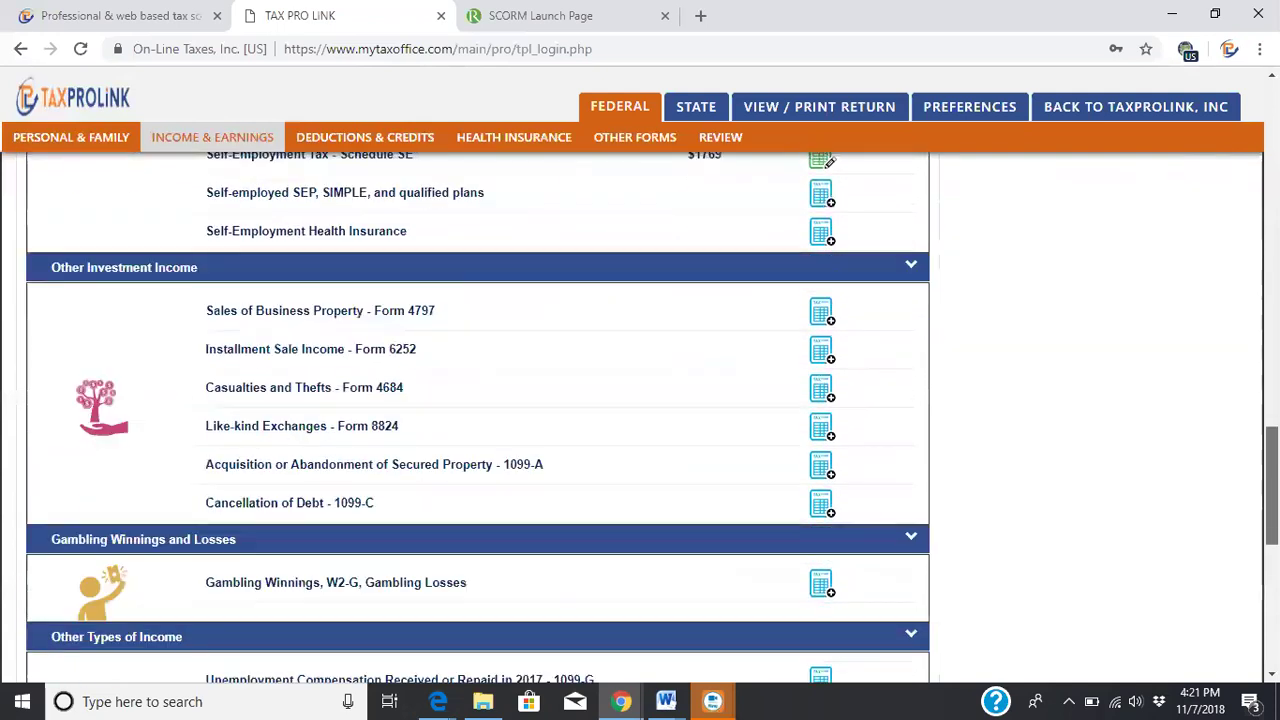
pyautogui.scroll(-3, 478, 418)
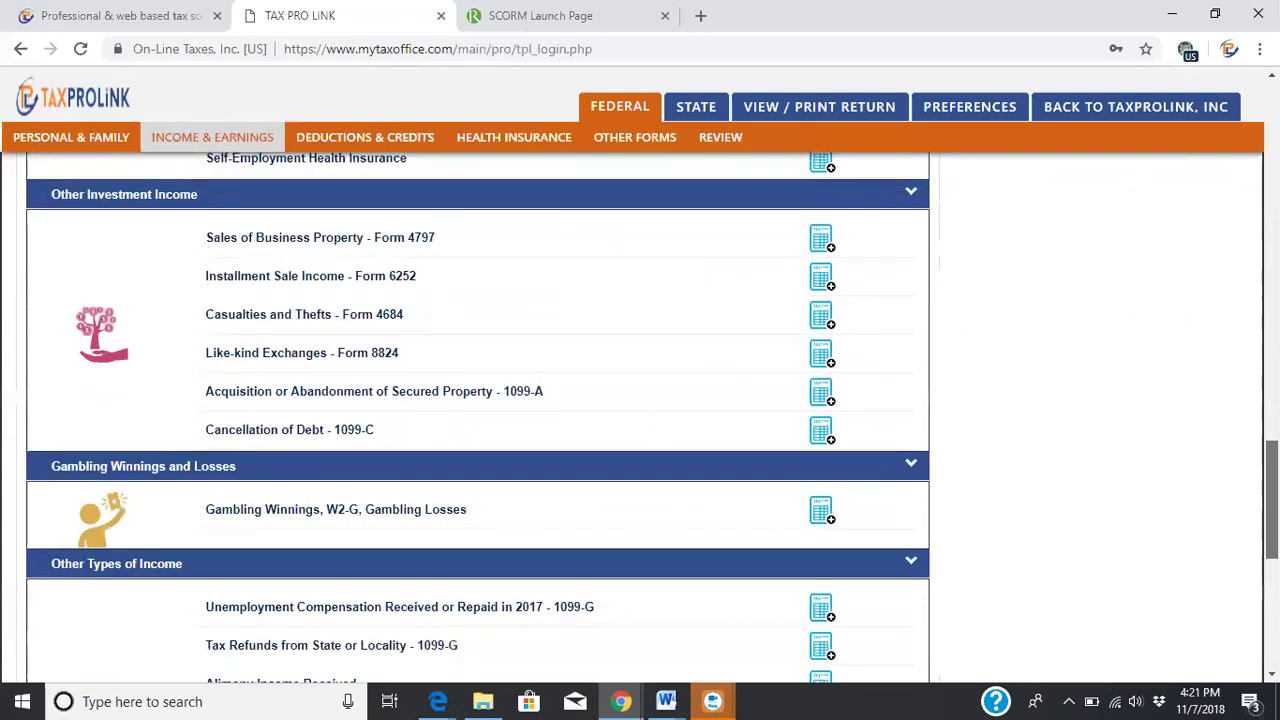
pyautogui.scroll(-2, 870, 568)
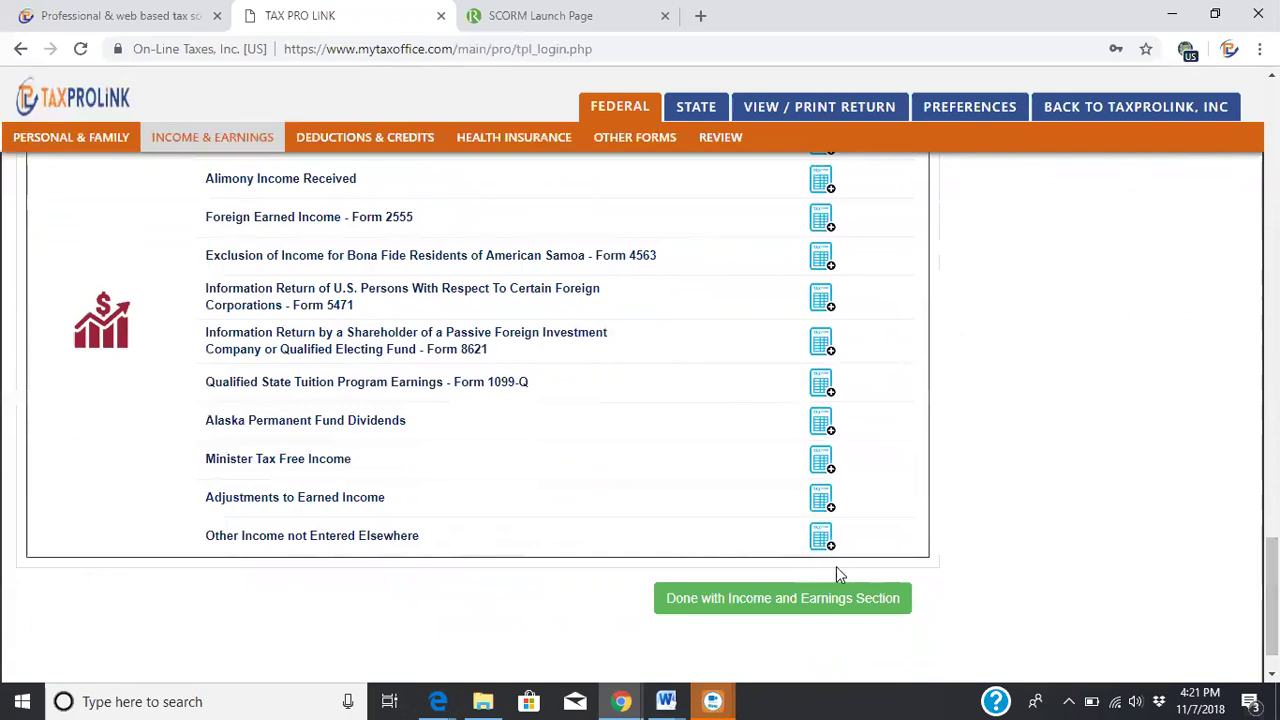
# Finish Income and Earnings and open Review, which shows the $833 Form 8965 warning
pyautogui.click(798, 605)
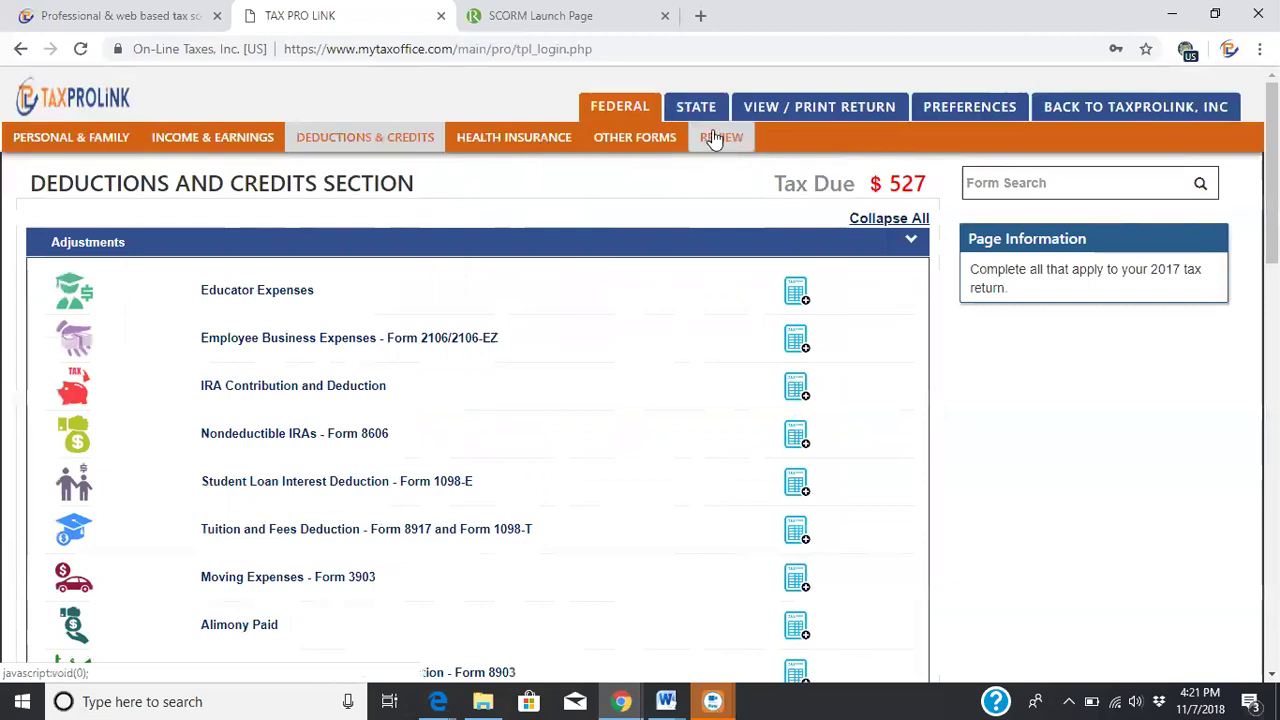
pyautogui.click(708, 139)
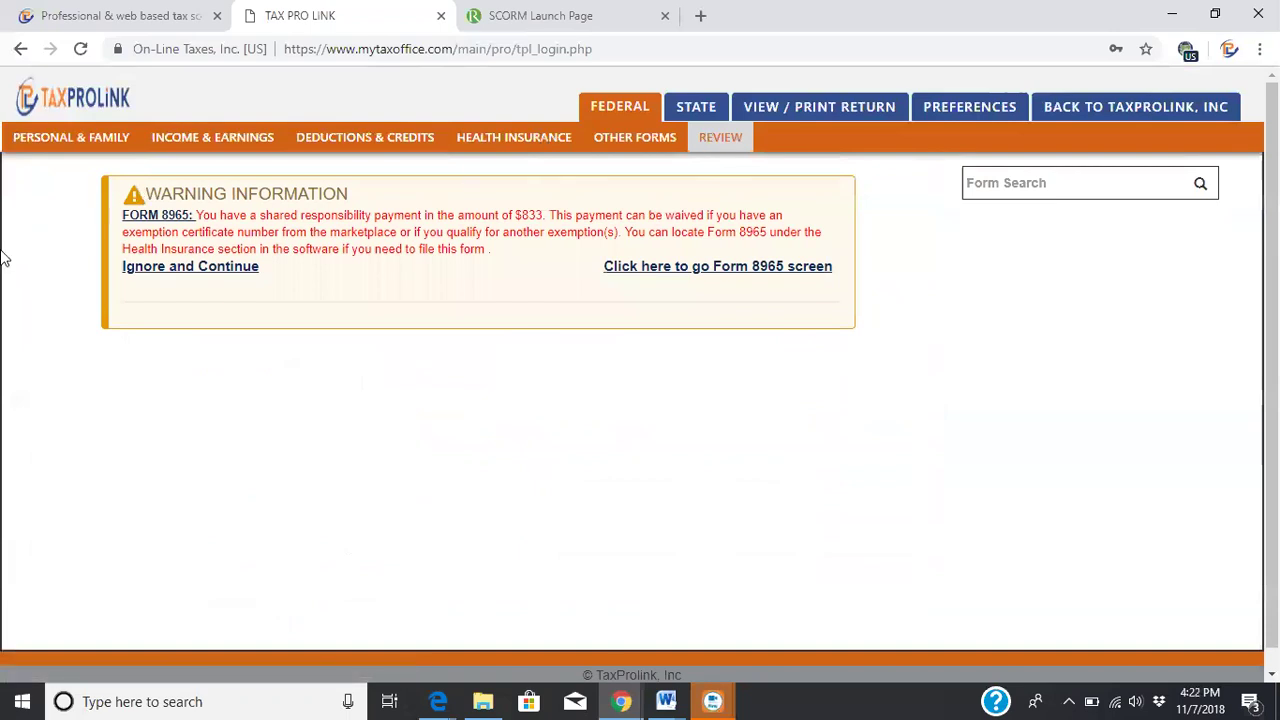
# Ignore the Form 8965 warning, keep paying the IRS directly, and decline 2018 estimated payments
pyautogui.click(190, 267)
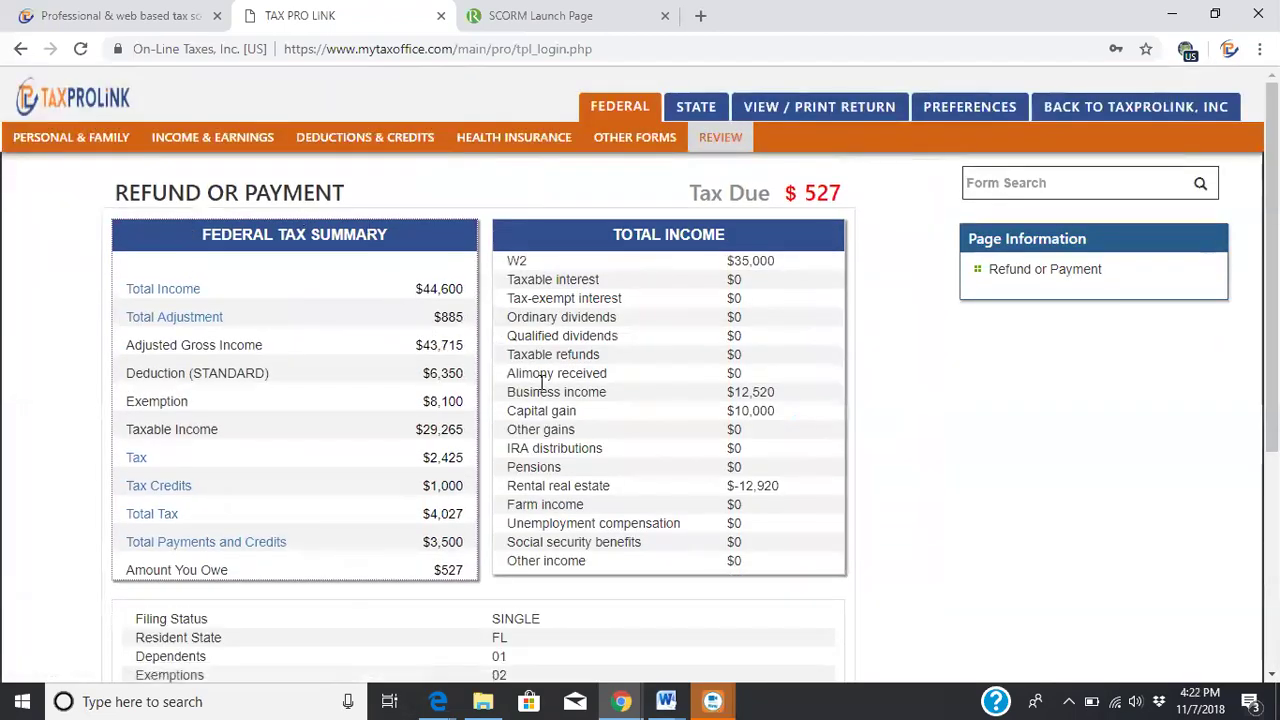
pyautogui.moveTo(1271, 270); pyautogui.dragTo(1271, 462)
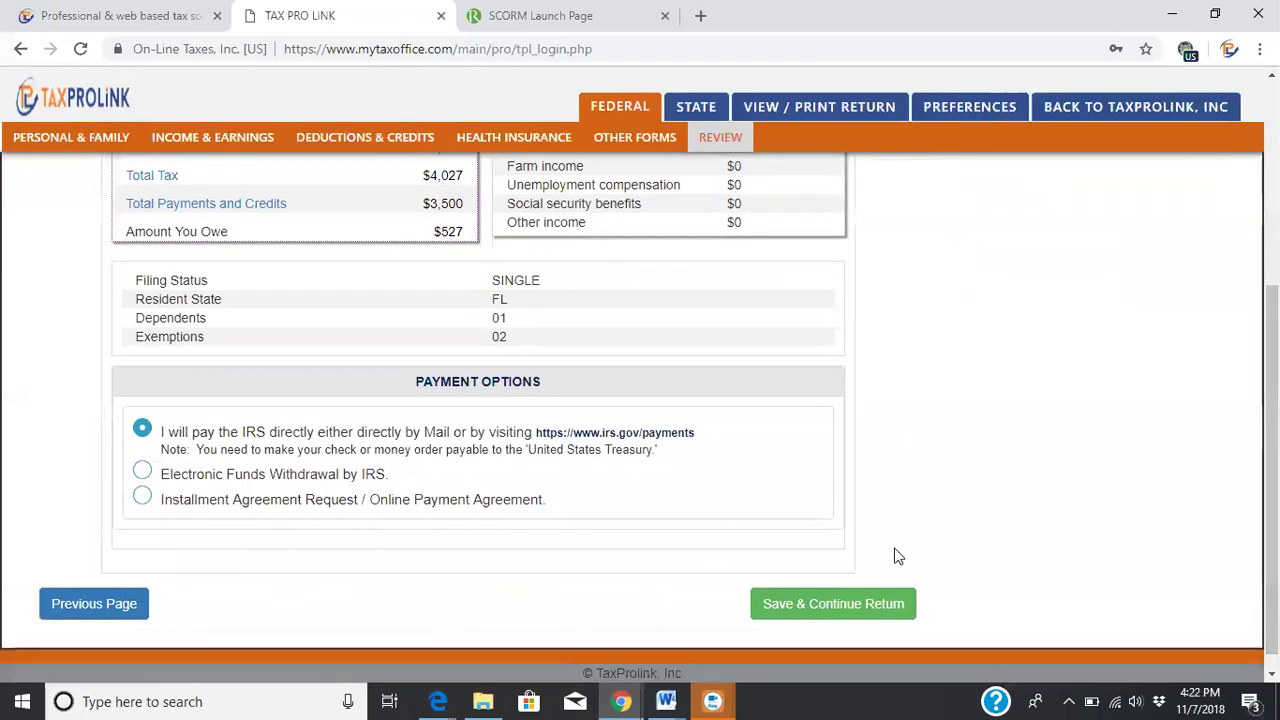
pyautogui.click(848, 597)
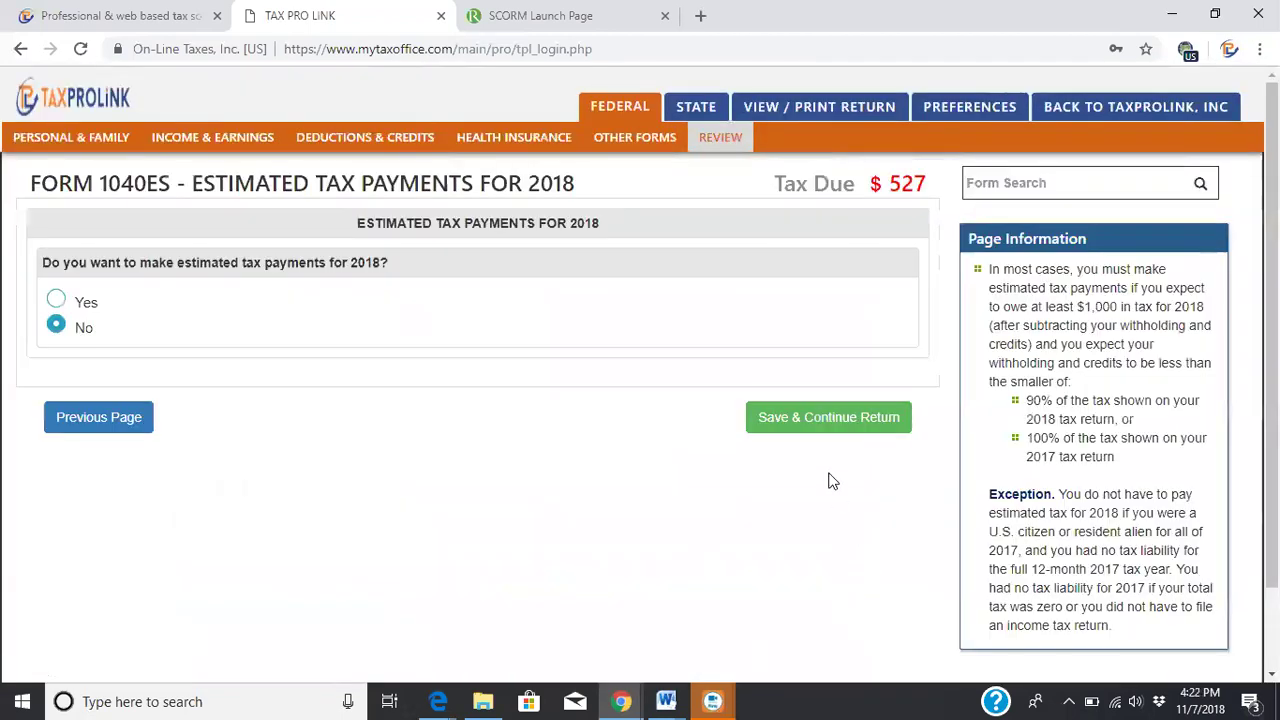
pyautogui.click(827, 425)
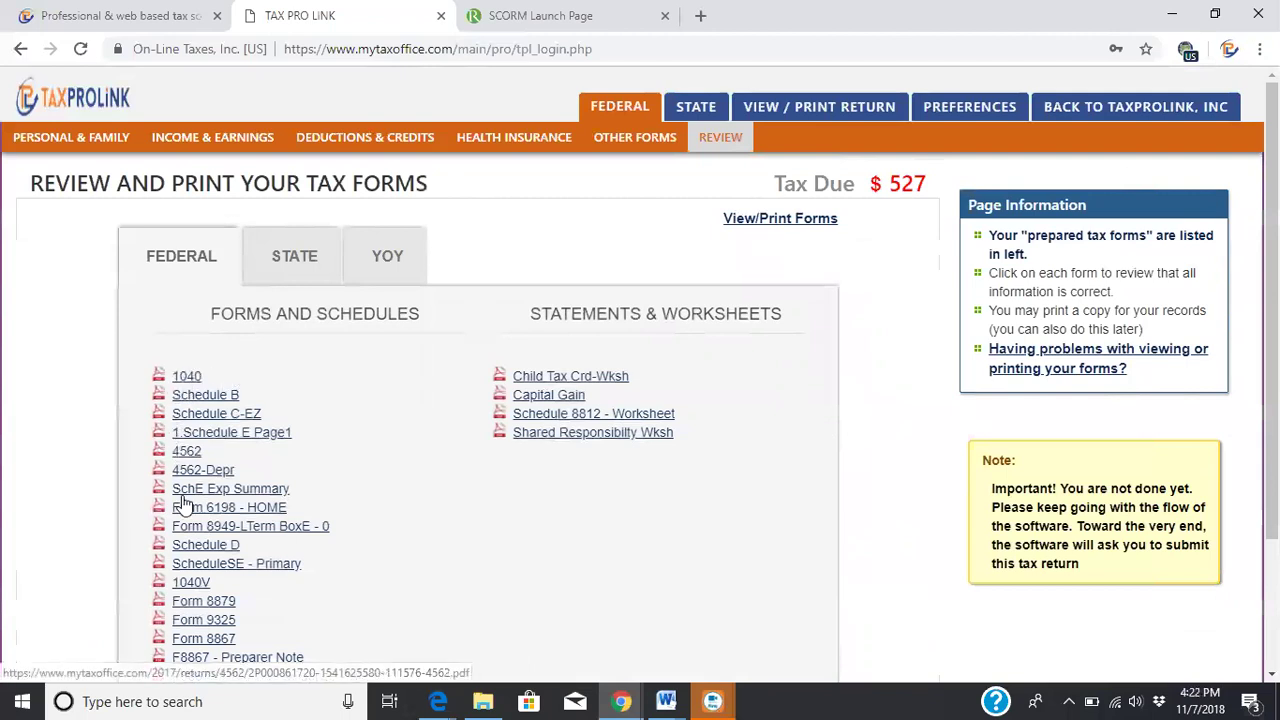
# Open the prepared federal forms window, move it aside, then close it
pyautogui.click(813, 113)
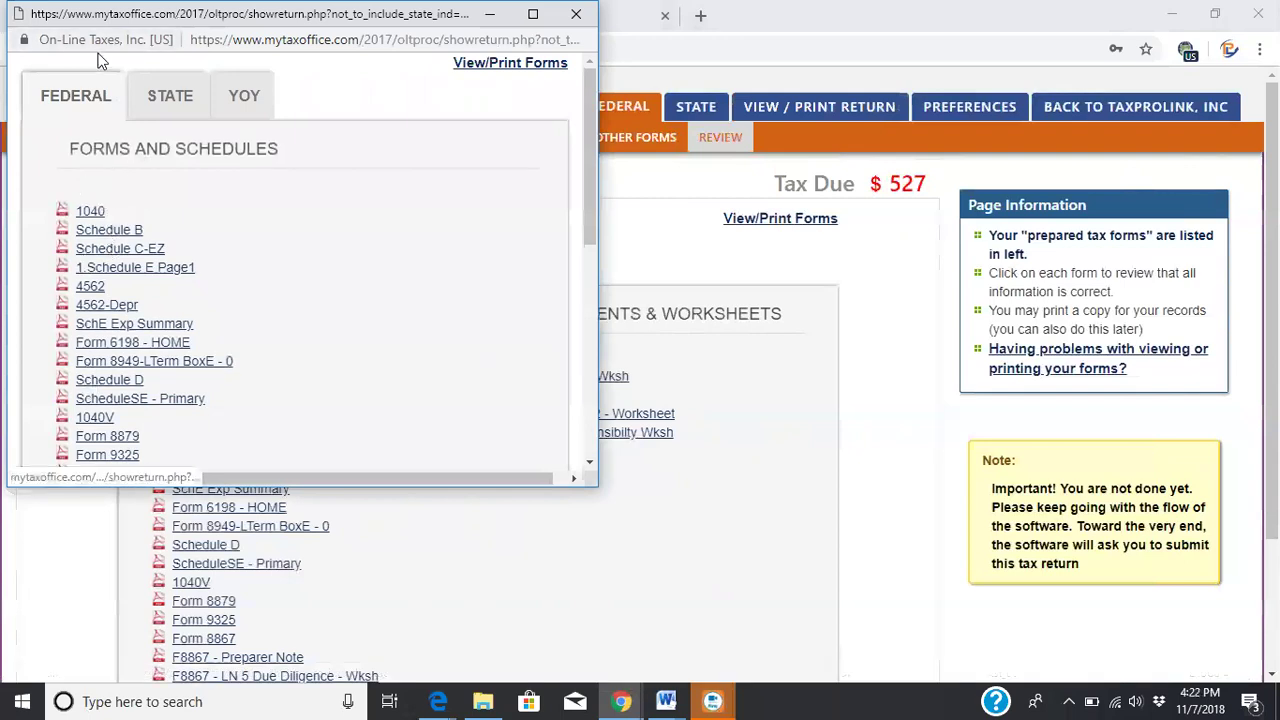
pyautogui.moveTo(113, 20); pyautogui.dragTo(104, 148)
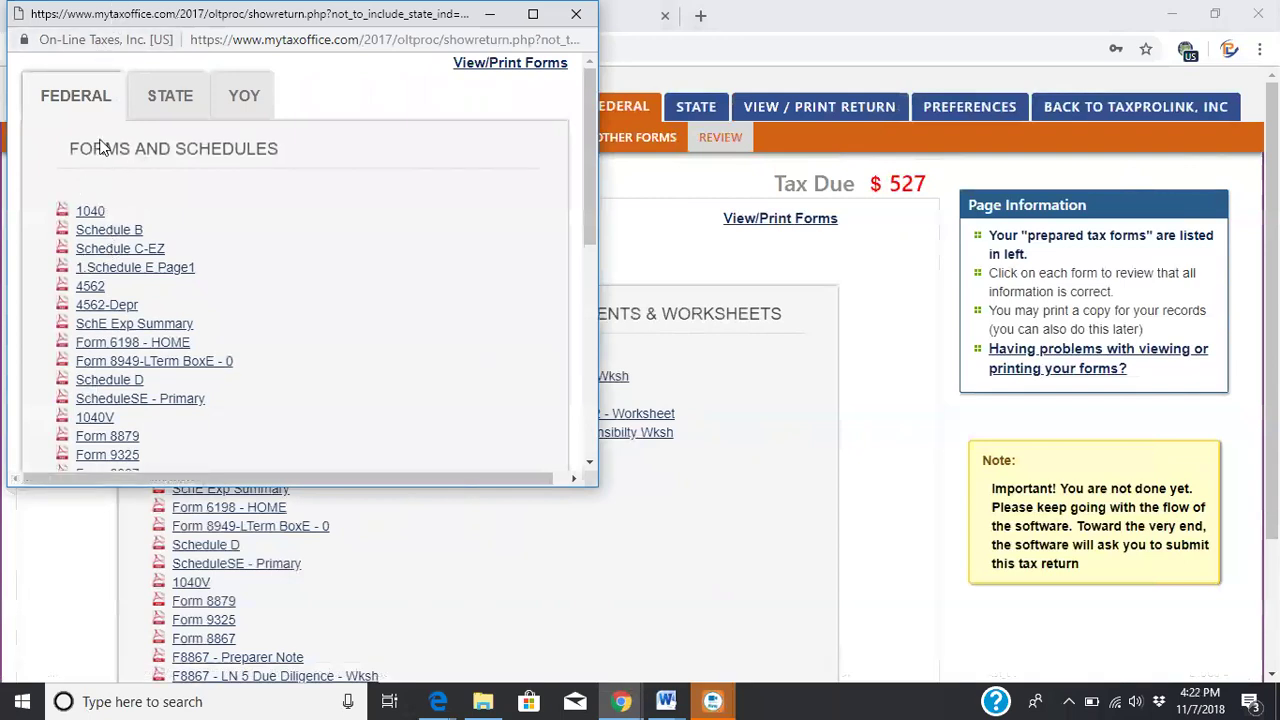
pyautogui.click(566, 140)
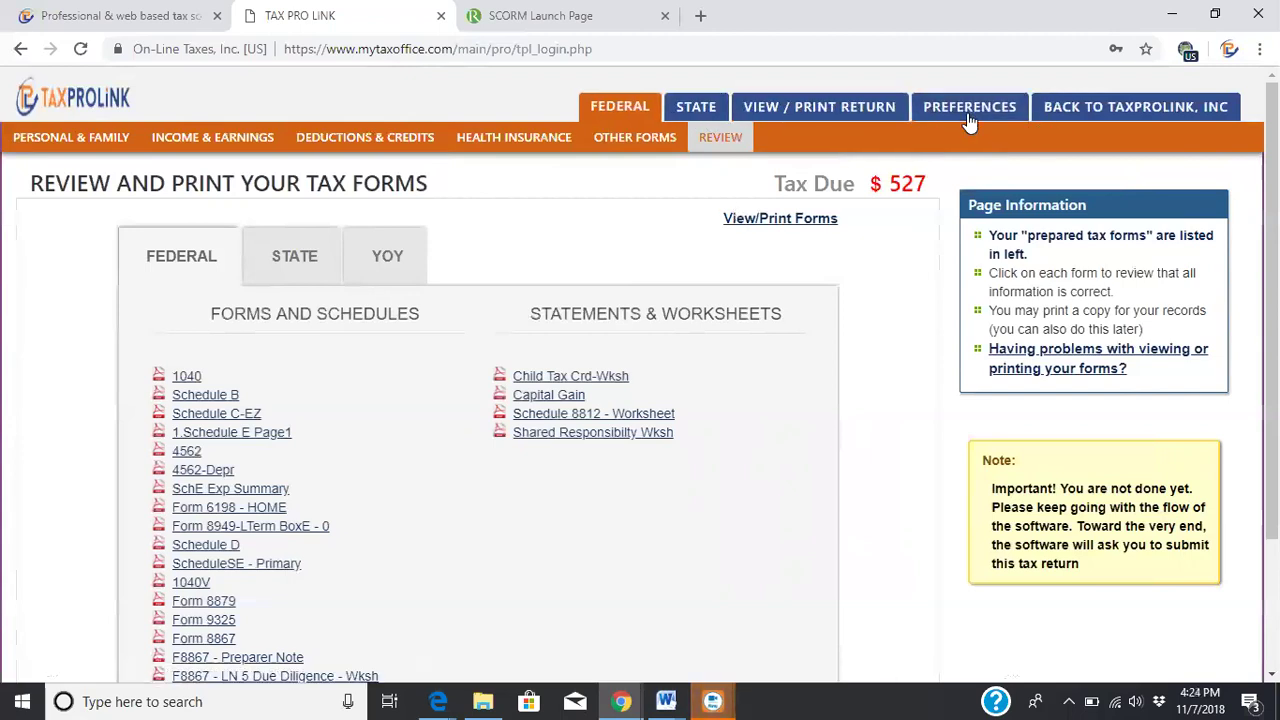
# Back in the client manager, dismiss Reminder Notes, check DM Docs, and open Customer Signature
pyautogui.click(1091, 108)
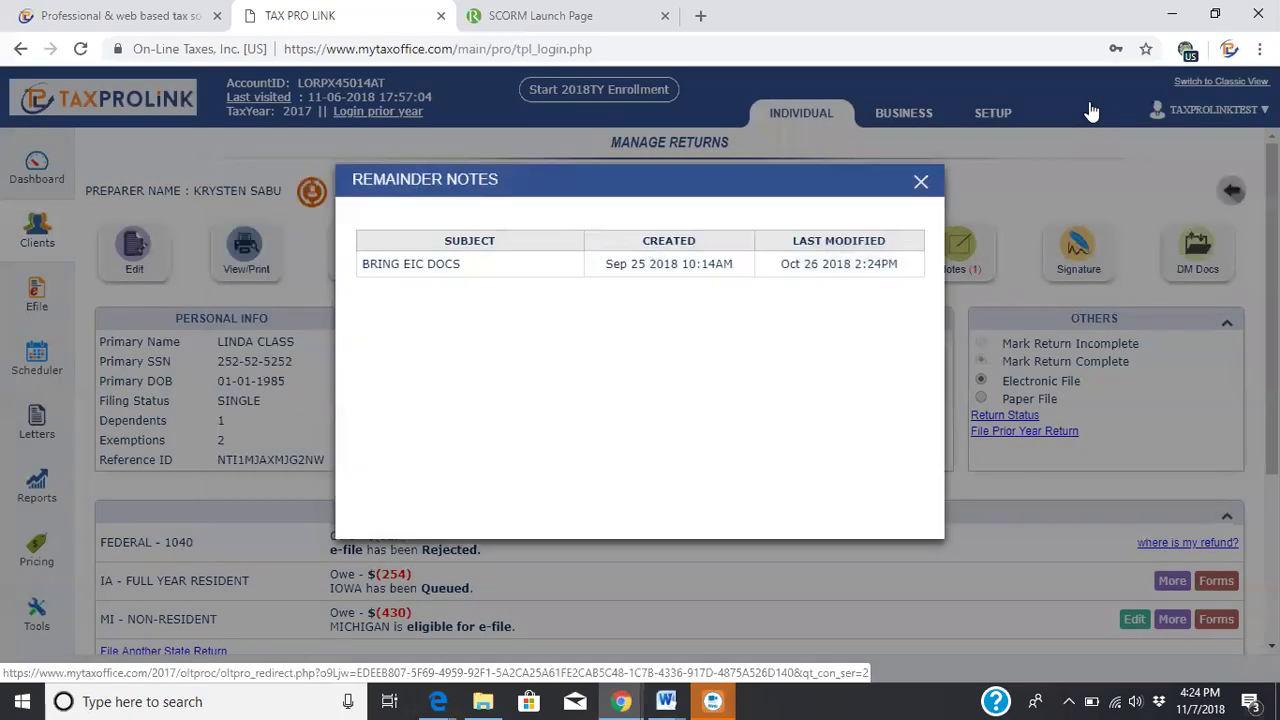
pyautogui.click(920, 183)
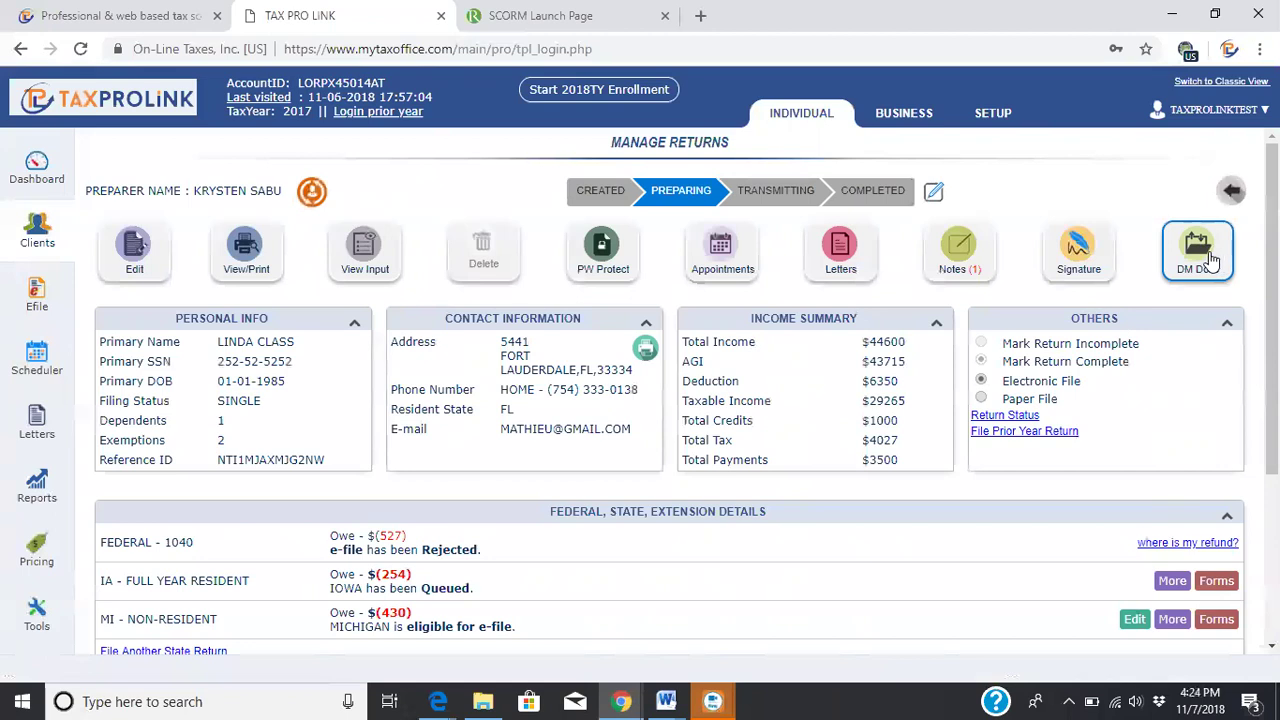
pyautogui.click(1212, 259)
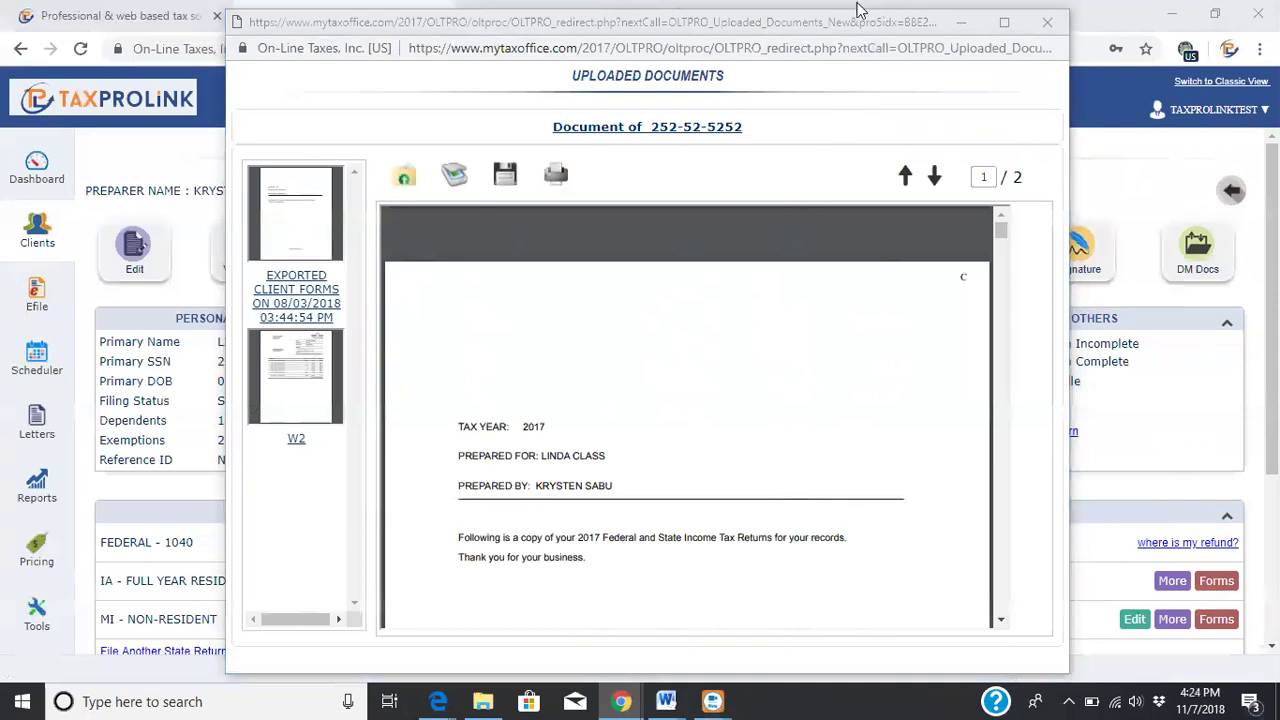
pyautogui.moveTo(908, 23); pyautogui.dragTo(912, 27)
pyautogui.click(1050, 25)
pyautogui.click(1076, 262)
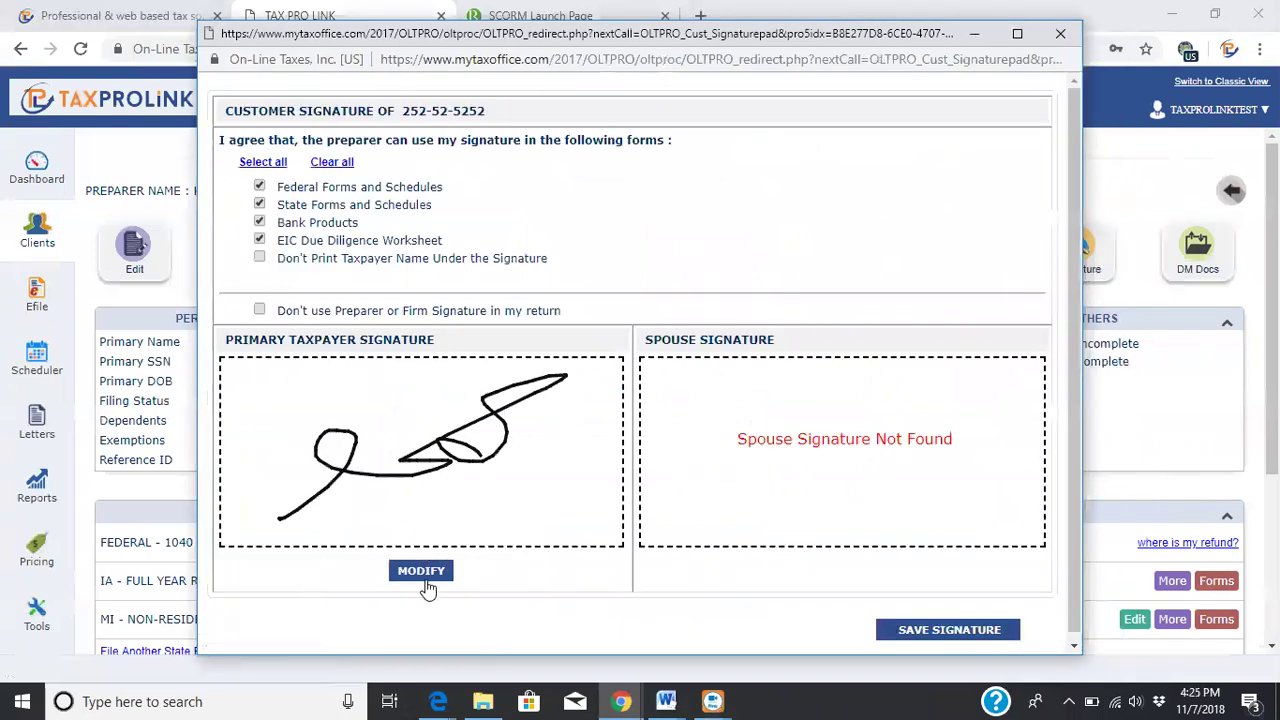
# Clear and redraw the primary taxpayer signature in the pad, then close the signature window
pyautogui.click(422, 578)
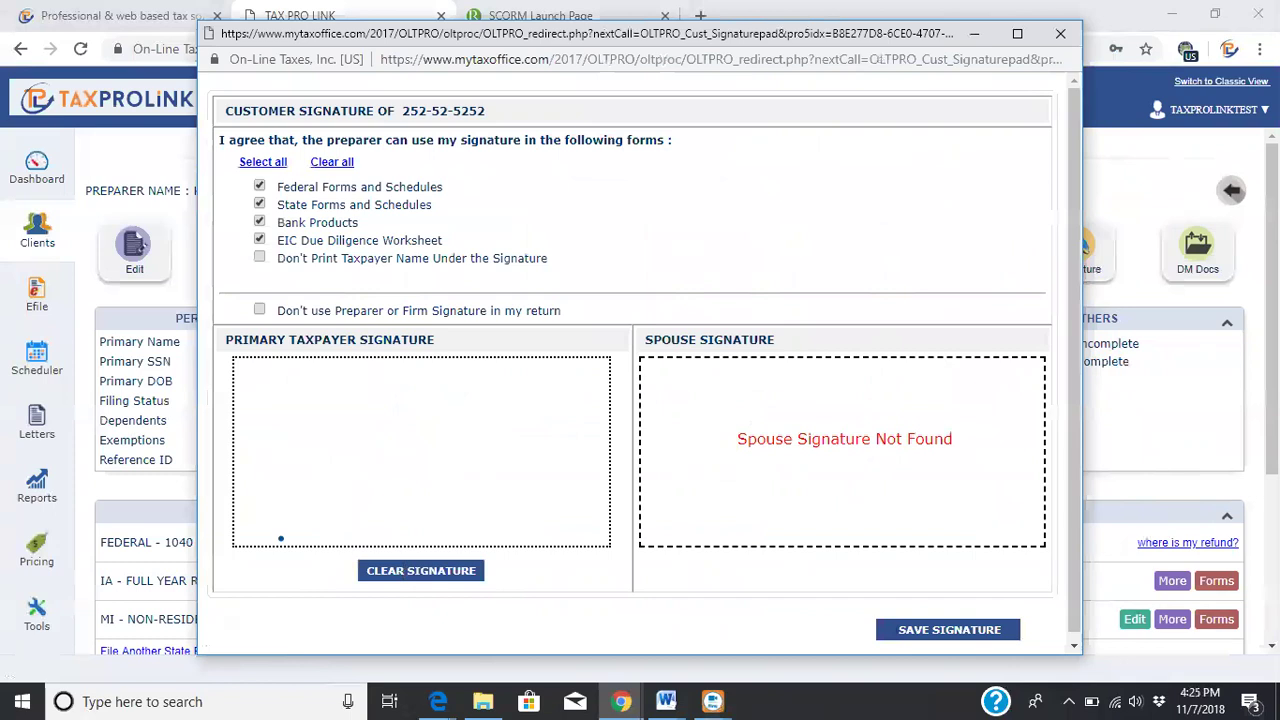
pyautogui.moveTo(262, 524)
pyautogui.mouseDown()
pyautogui.moveTo(343, 397)
pyautogui.moveTo(283, 447)
pyautogui.mouseUp()
pyautogui.moveTo(372, 512)
pyautogui.mouseDown()
pyautogui.moveTo(471, 349)
pyautogui.moveTo(500, 468)
pyautogui.moveTo(464, 494)
pyautogui.mouseUp()
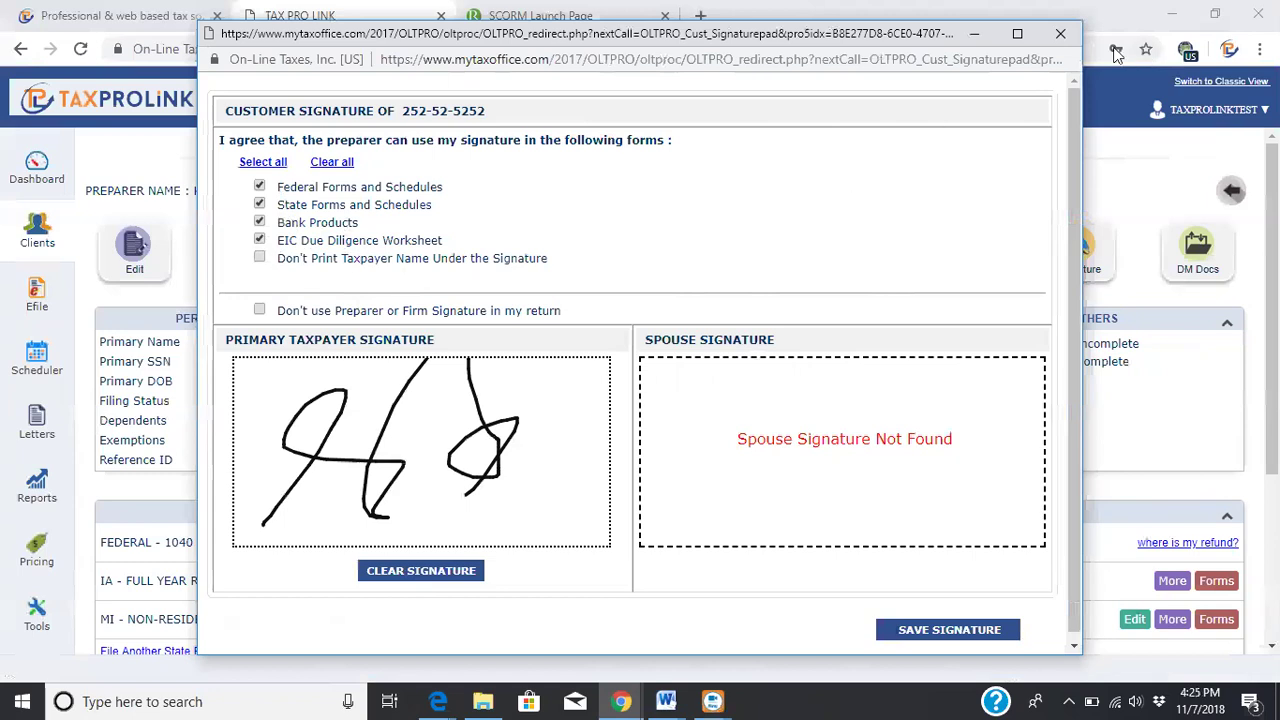
pyautogui.click(1060, 33)
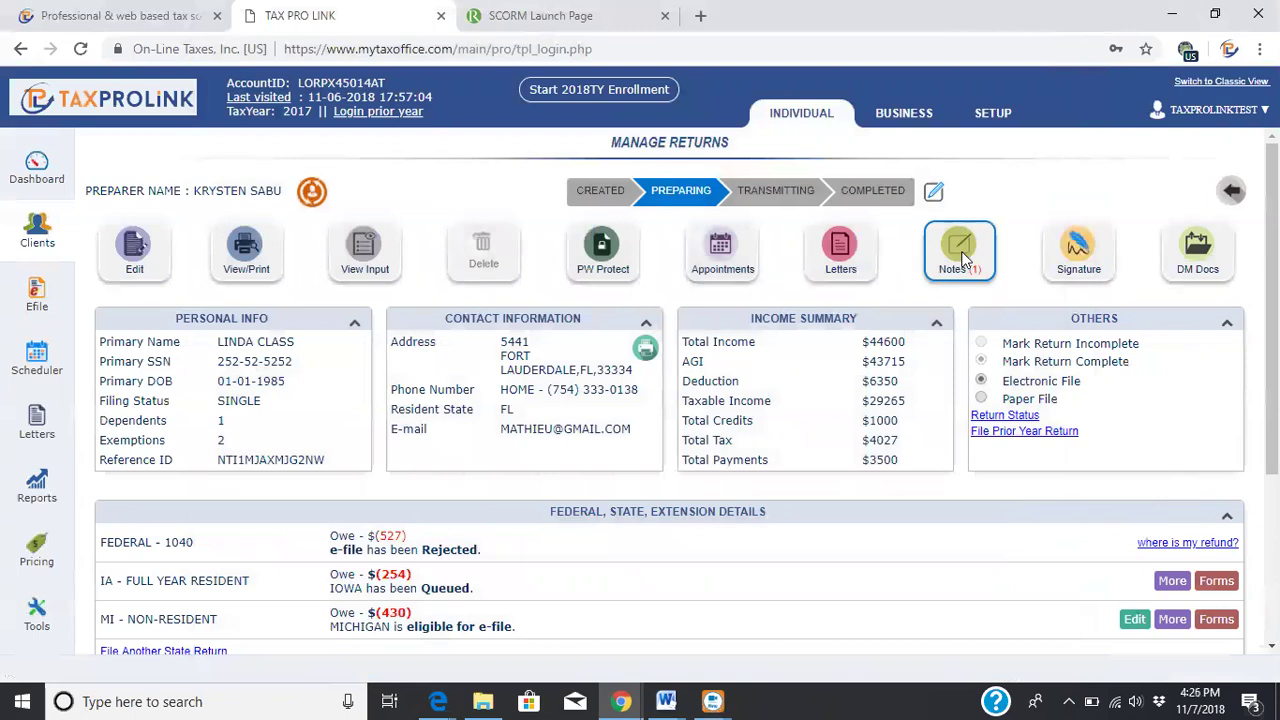
pyautogui.click(962, 254)
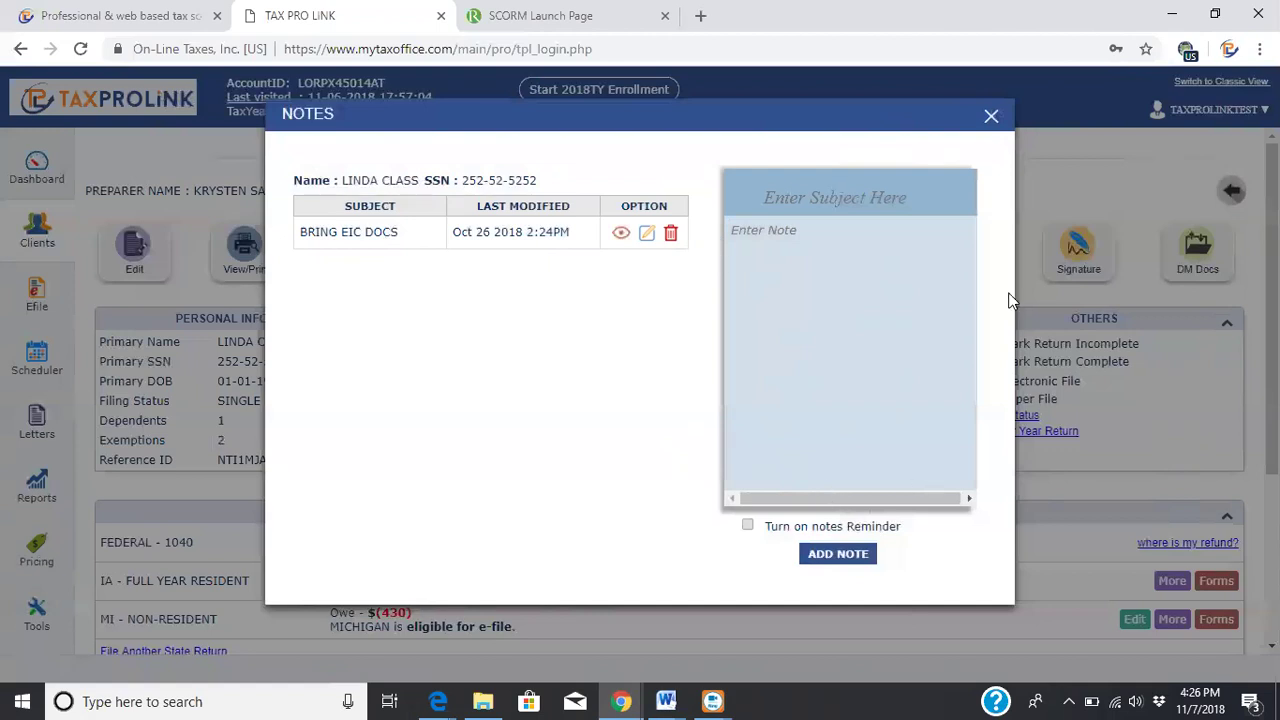
pyautogui.click(991, 119)
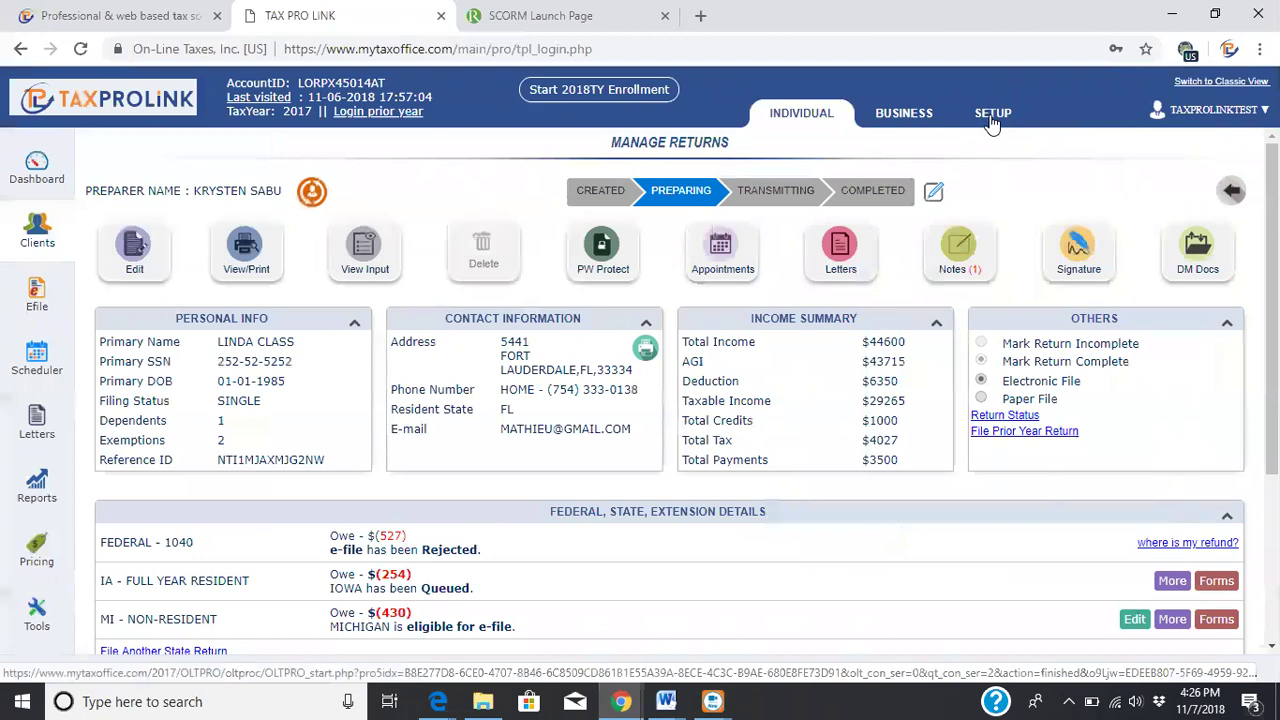
pyautogui.click(838, 255)
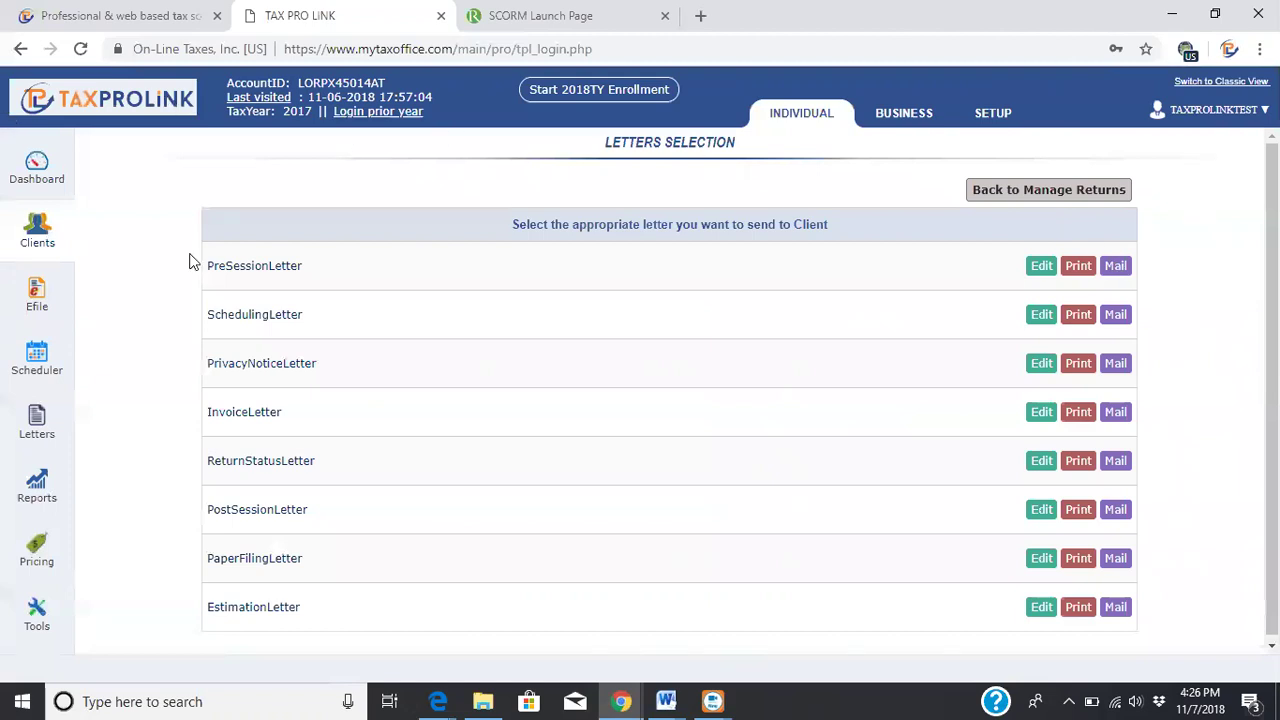
pyautogui.click(1070, 194)
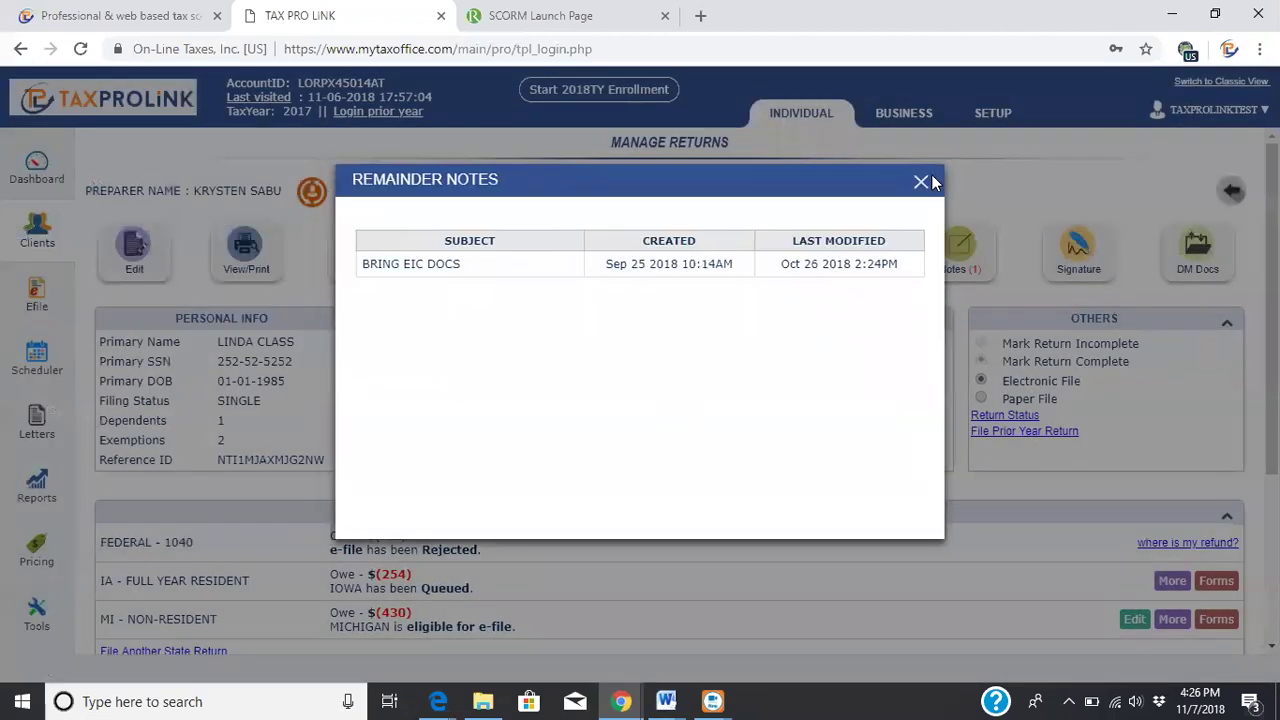
# Dismiss the Reminder Notes popup and open PW Protect for the client's return
pyautogui.click(922, 179)
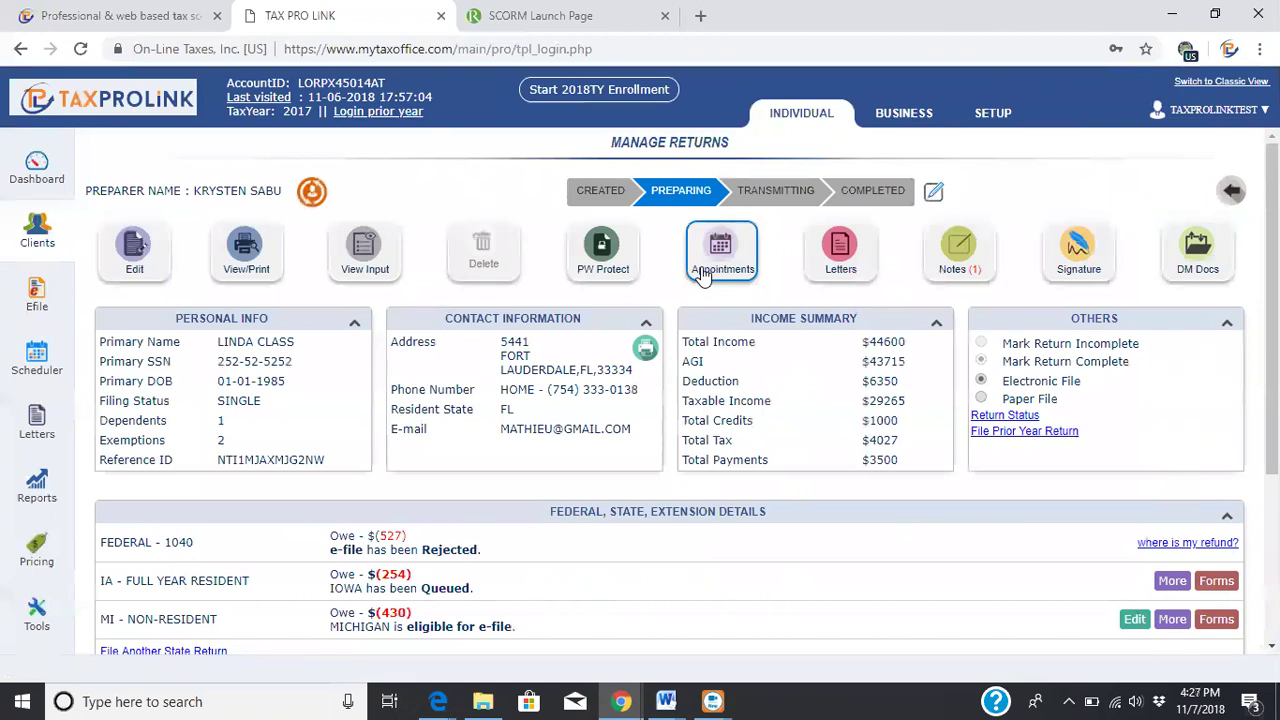
pyautogui.click(610, 268)
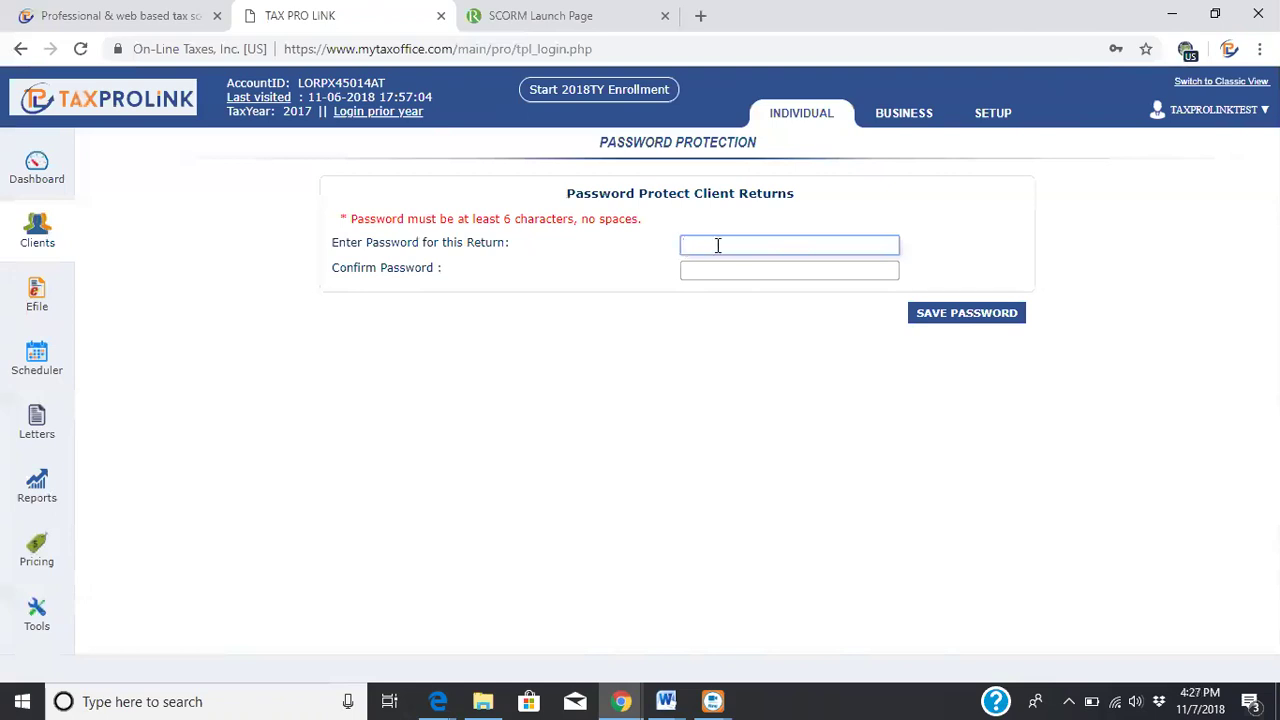
# Leave both password fields empty and go back to the Clients list
pyautogui.click(558, 166)
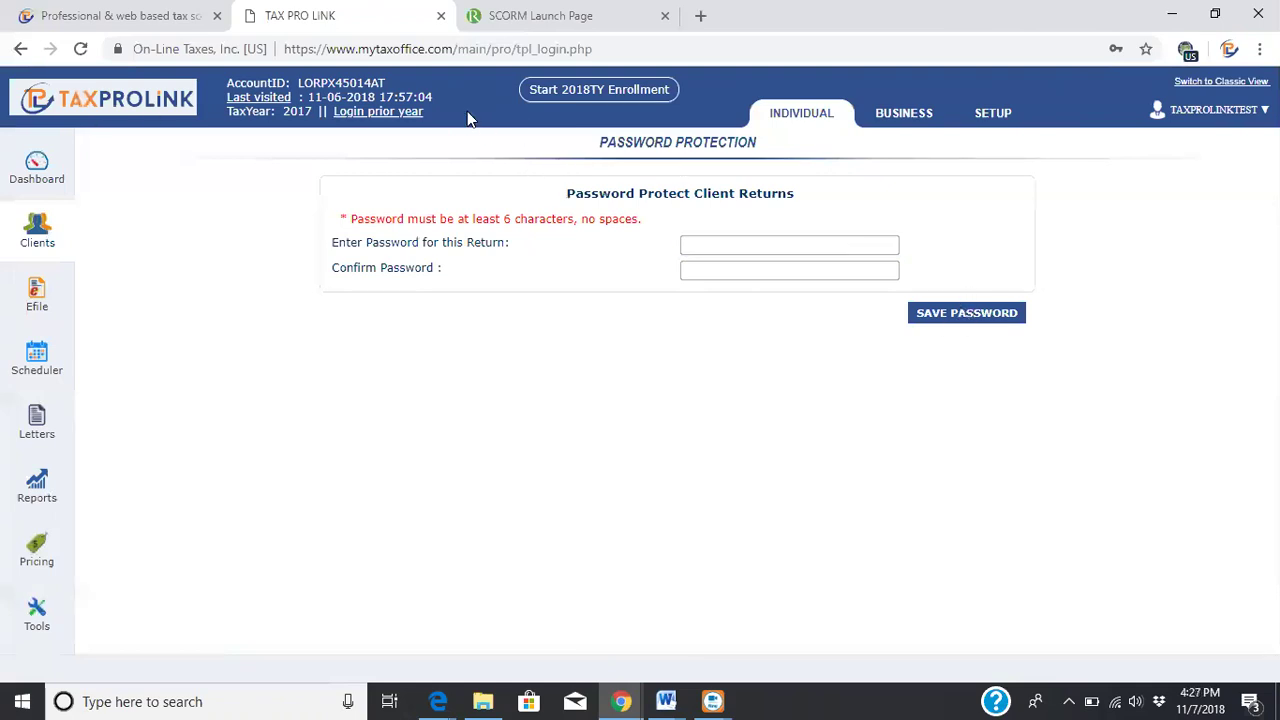
pyautogui.click(44, 228)
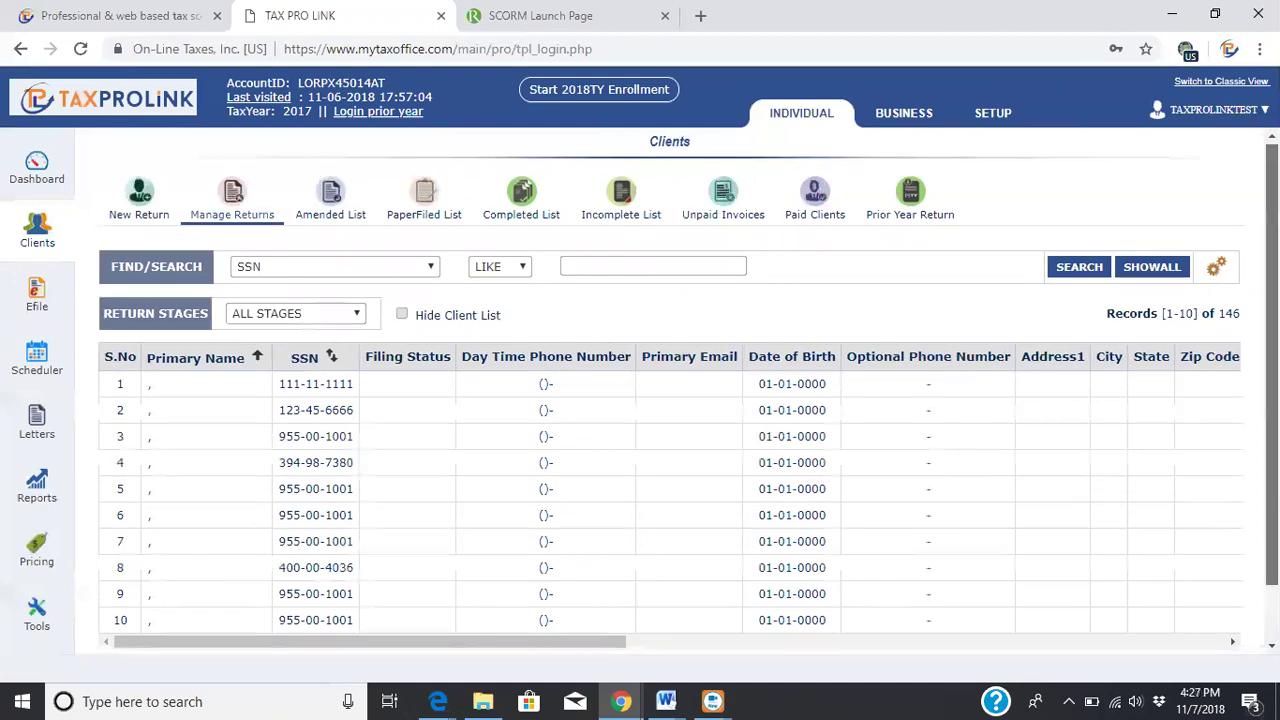
# Reopen the client's return from page 2 of the client list and dismiss Reminder Notes
pyautogui.scroll(-1, 250, 620)
pyautogui.click(239, 611)
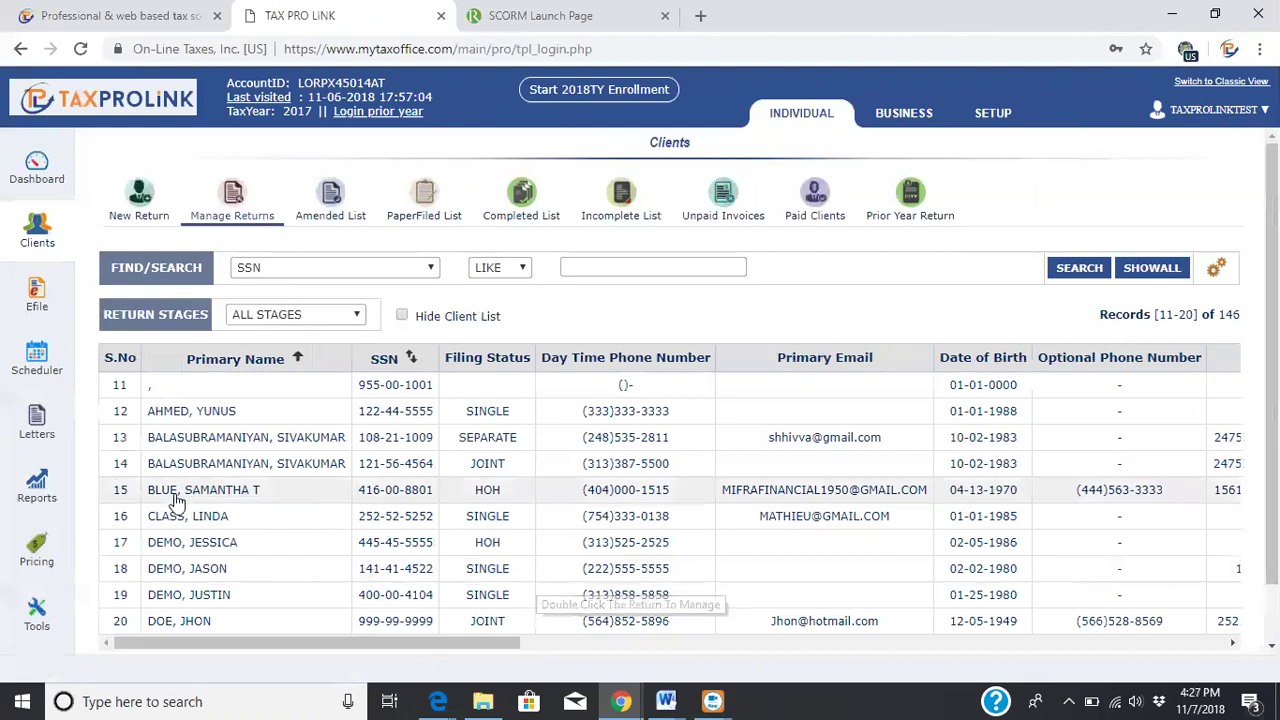
pyautogui.doubleClick(180, 523)
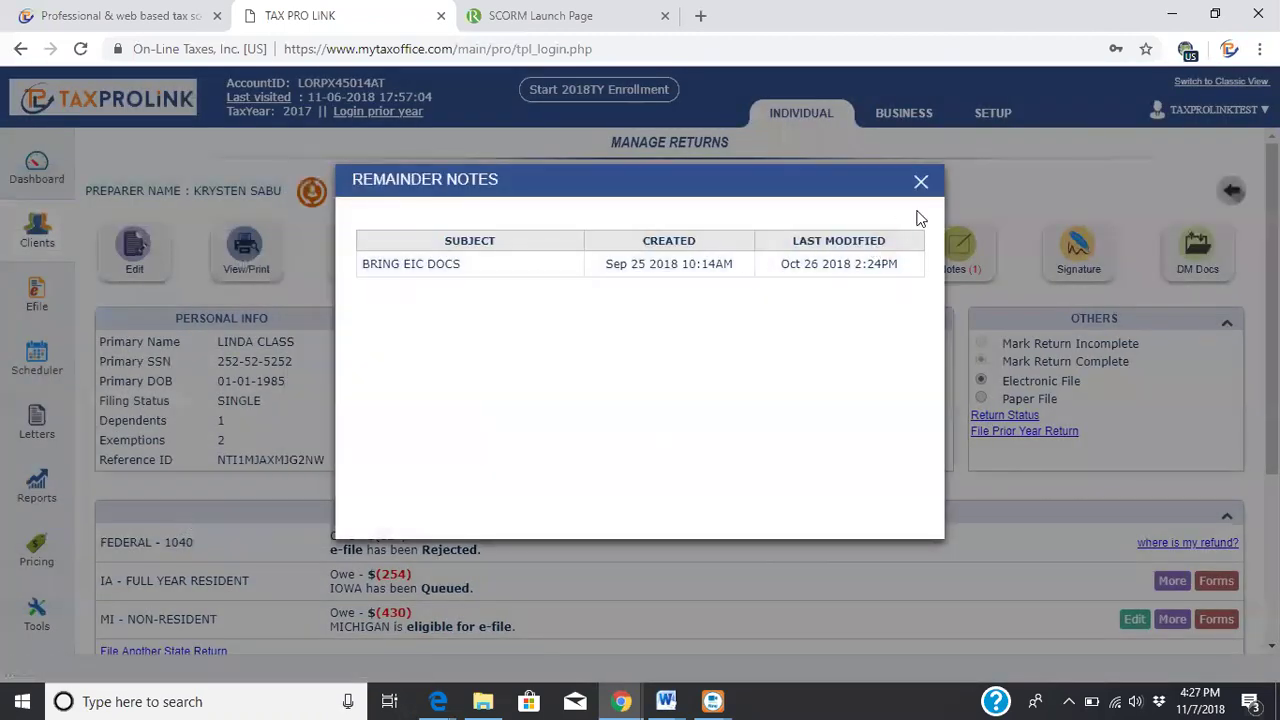
pyautogui.click(920, 181)
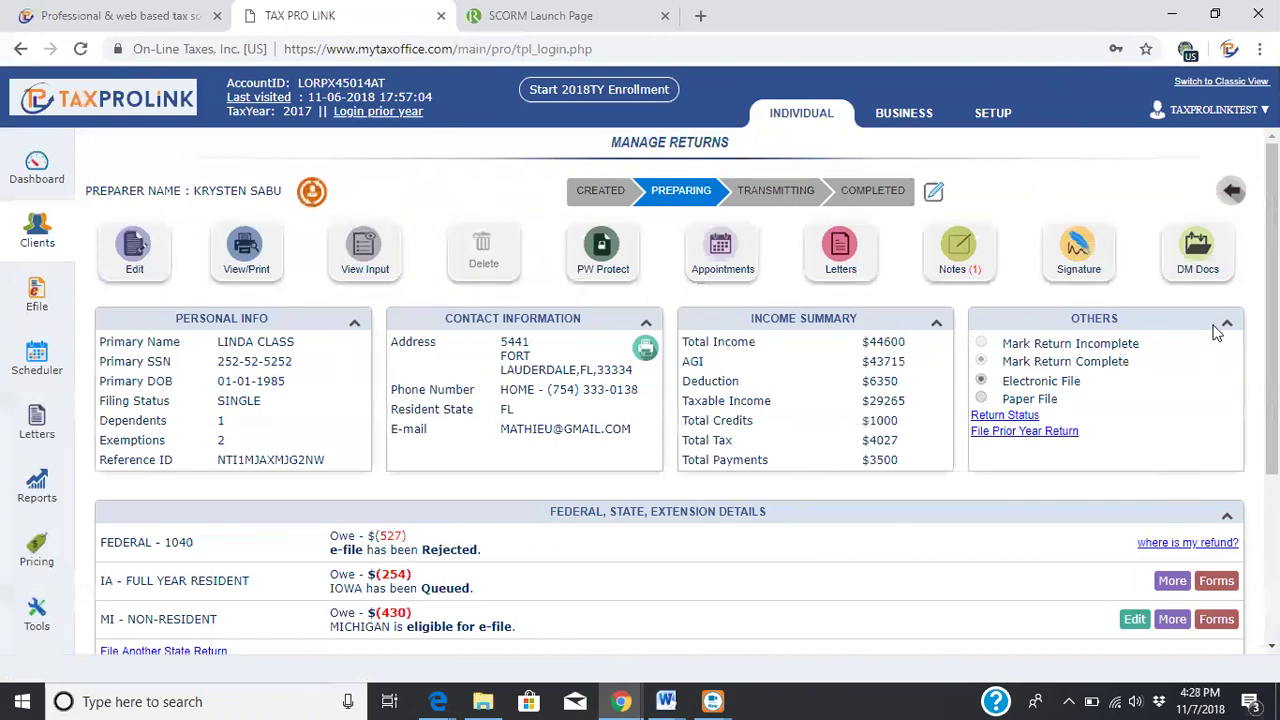
# Scroll Manage Returns down to the Payment and Efile Details and Tracking System panels
pyautogui.scroll(-1, 1270, 330)
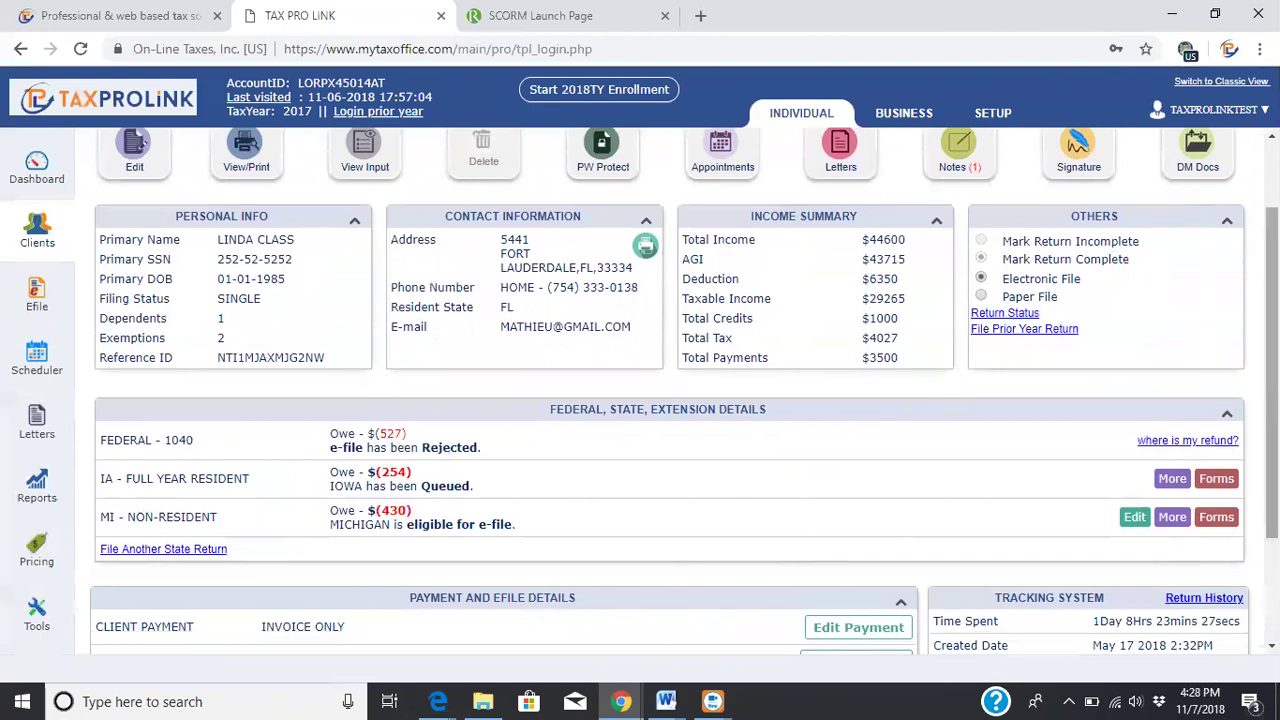
pyautogui.scroll(-2, 598, 420)
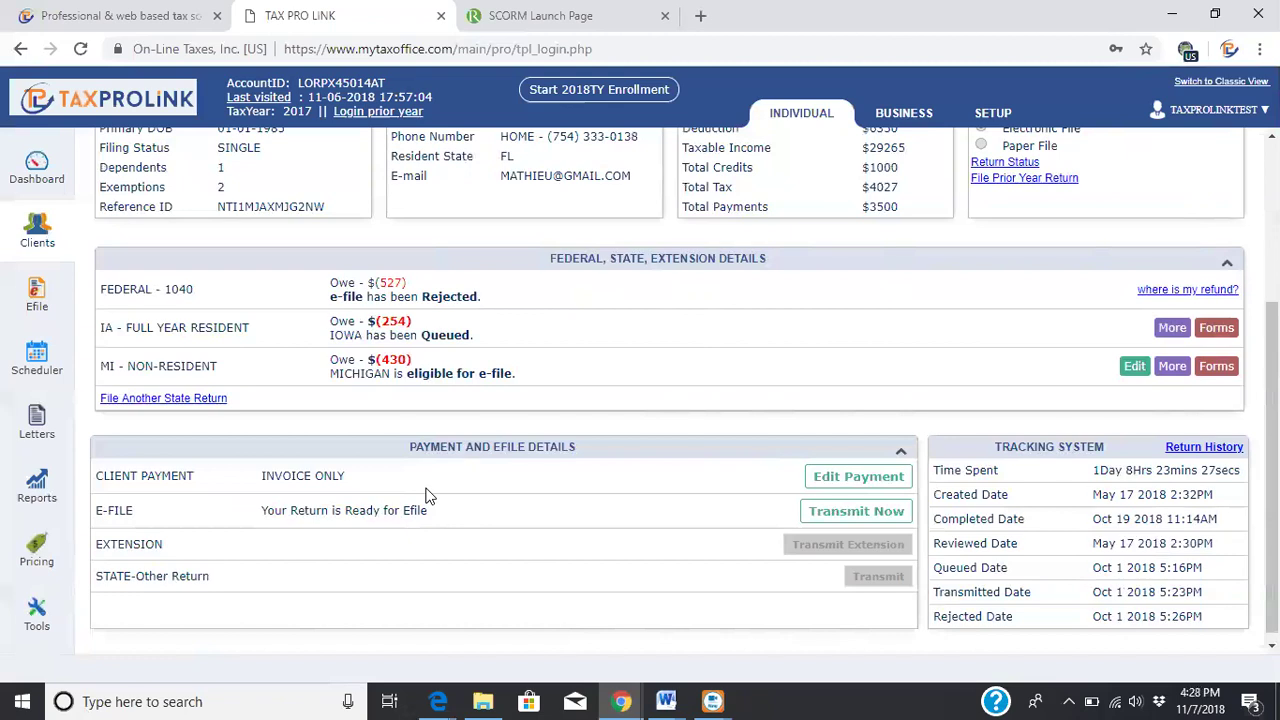
# Open Edit Payment, review the $449 invoice charges, and continue to the payment option step
pyautogui.click(858, 478)
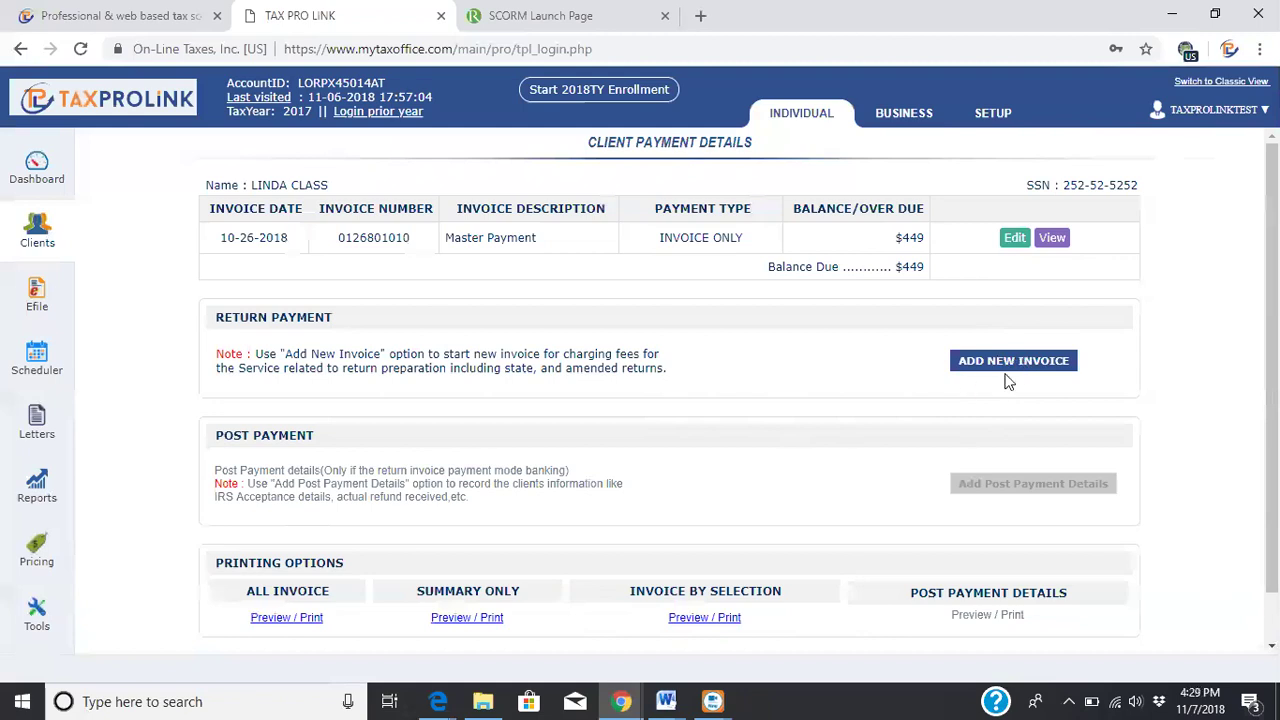
pyautogui.click(1014, 239)
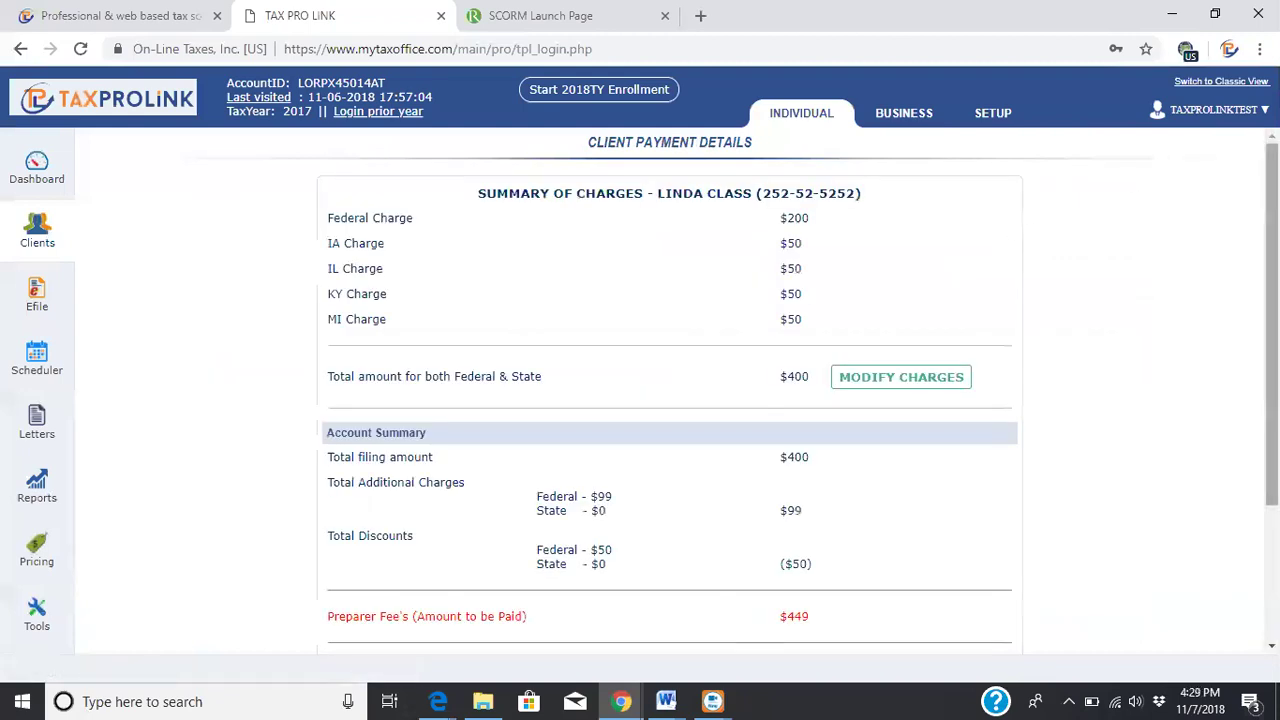
pyautogui.scroll(-2, 670, 390)
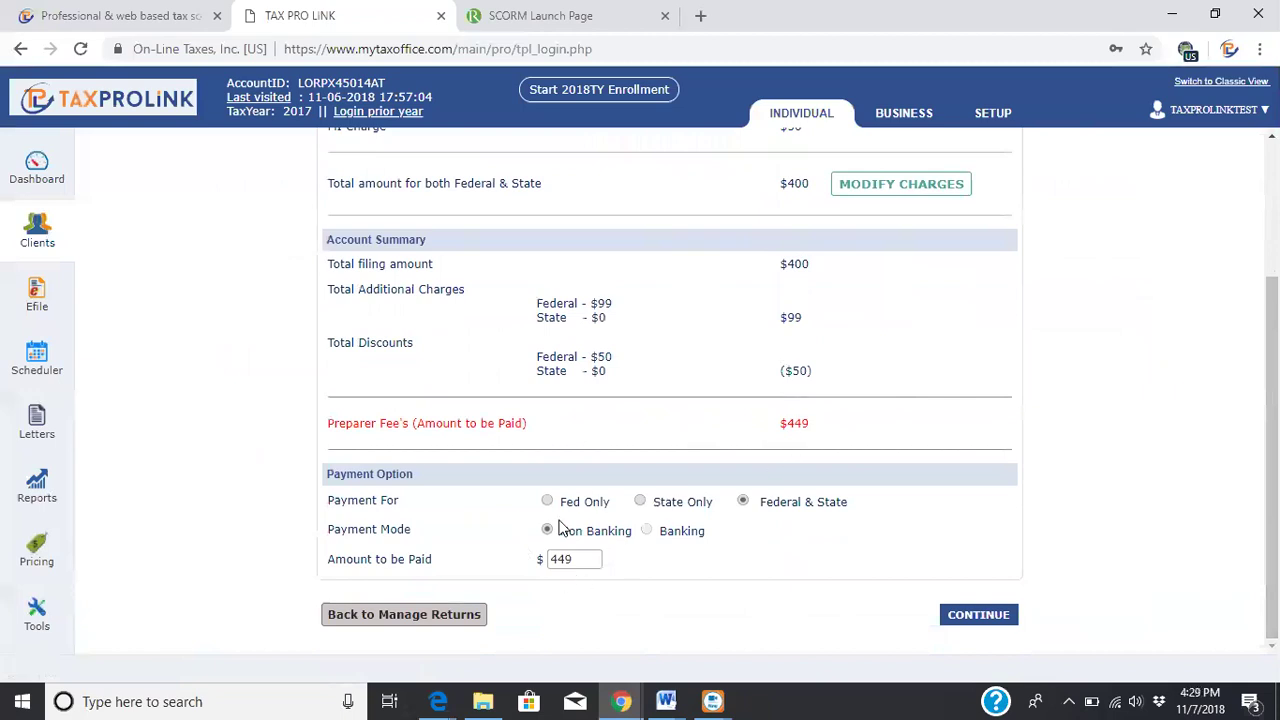
pyautogui.click(992, 622)
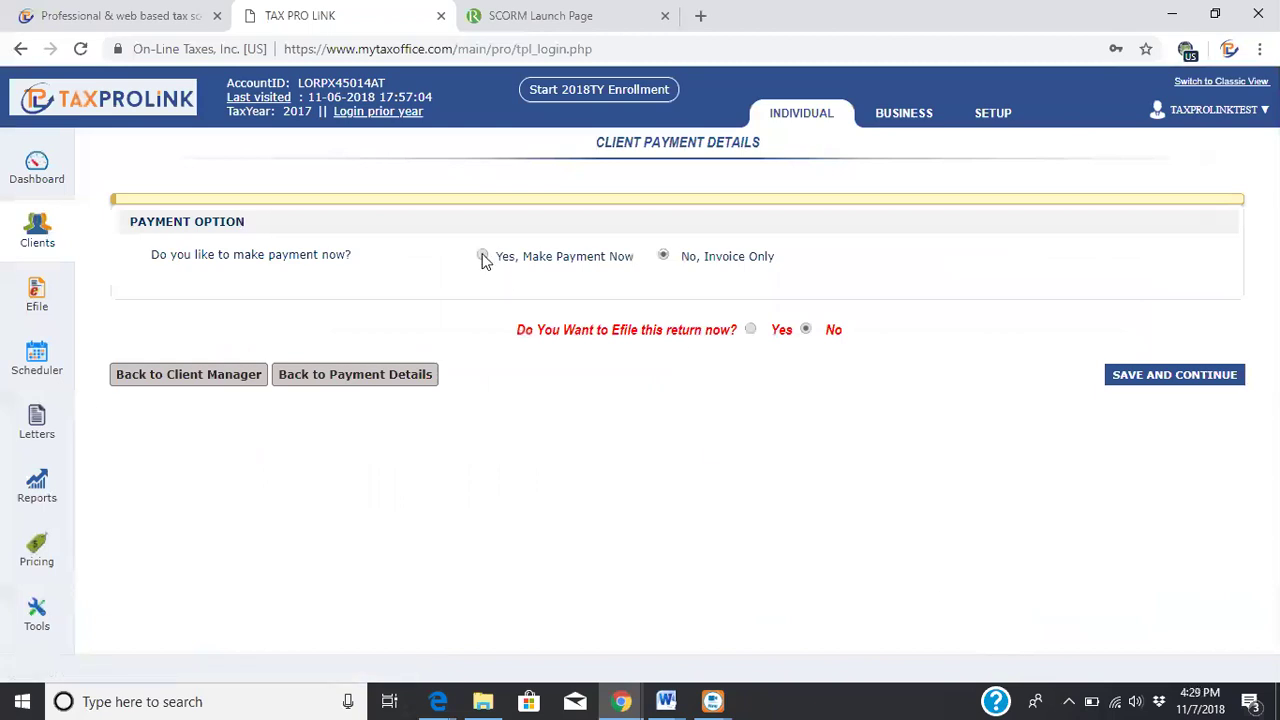
# Choose to record a payment now, save it, and save past the state-only e-file step
pyautogui.click(483, 256)
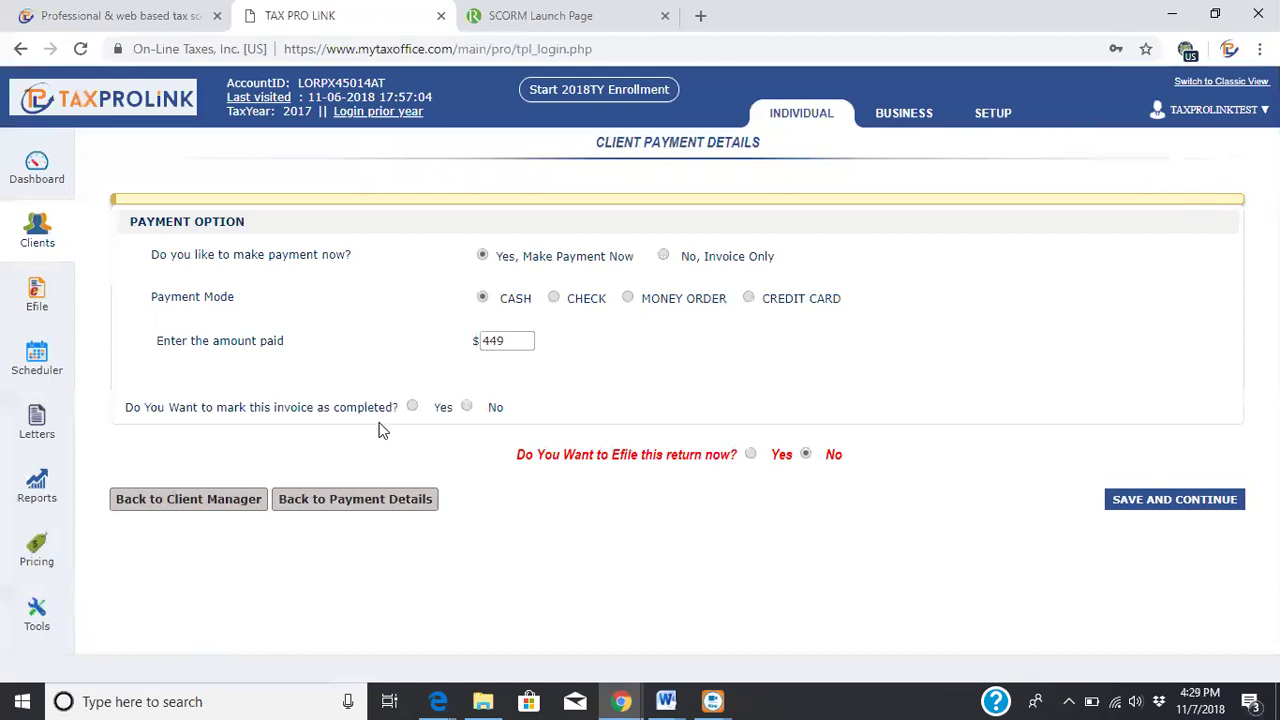
pyautogui.click(1185, 500)
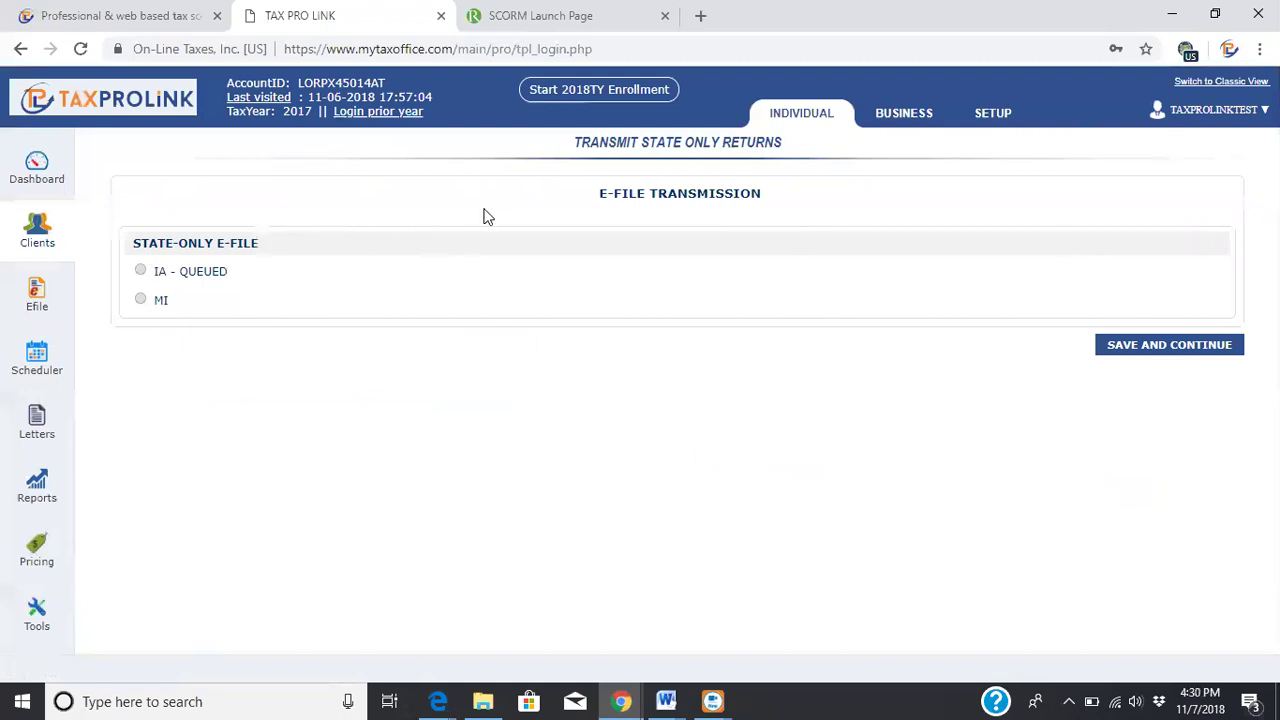
pyautogui.click(1144, 350)
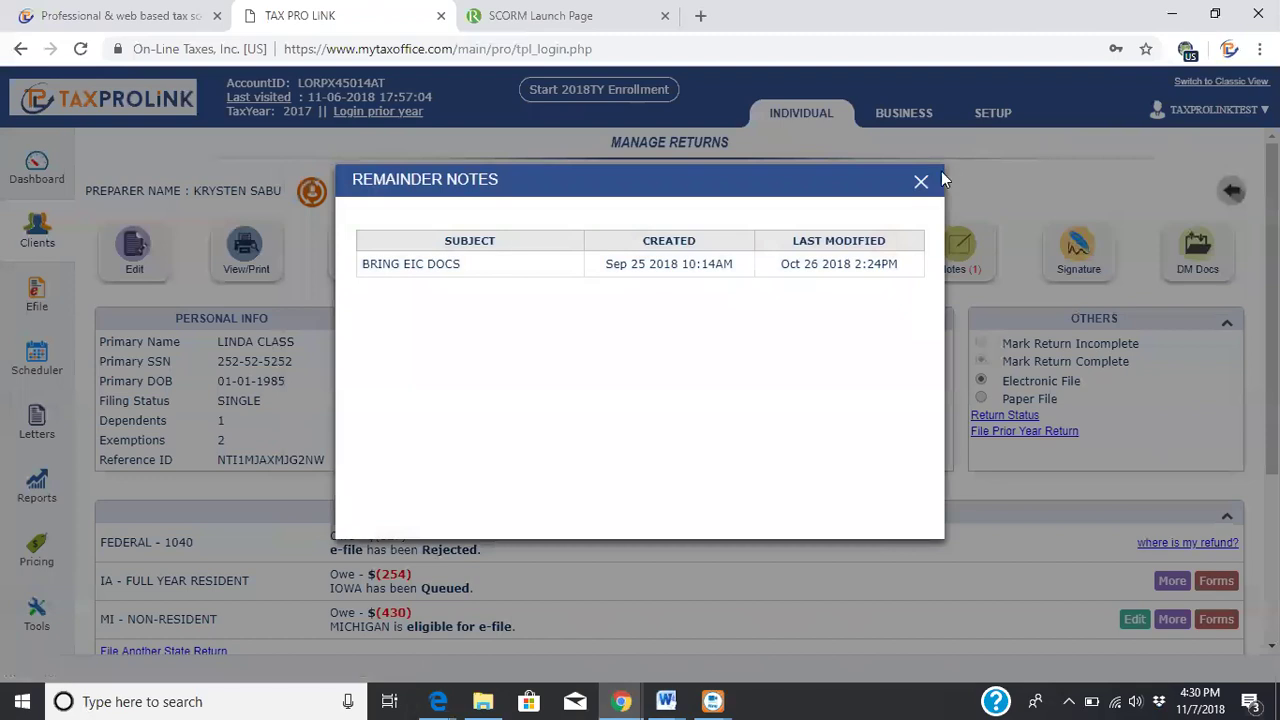
# Dismiss Reminder Notes, then view and close the return's Return History log
pyautogui.click(921, 183)
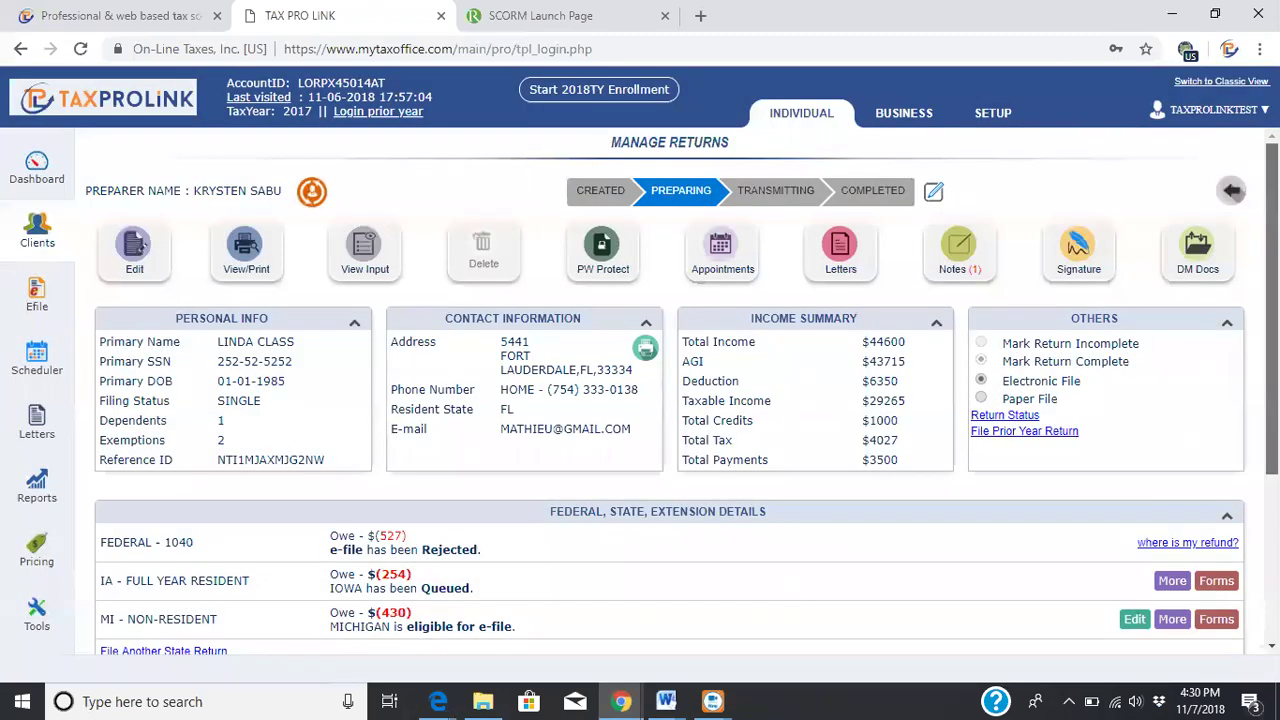
pyautogui.scroll(-3, 945, 215)
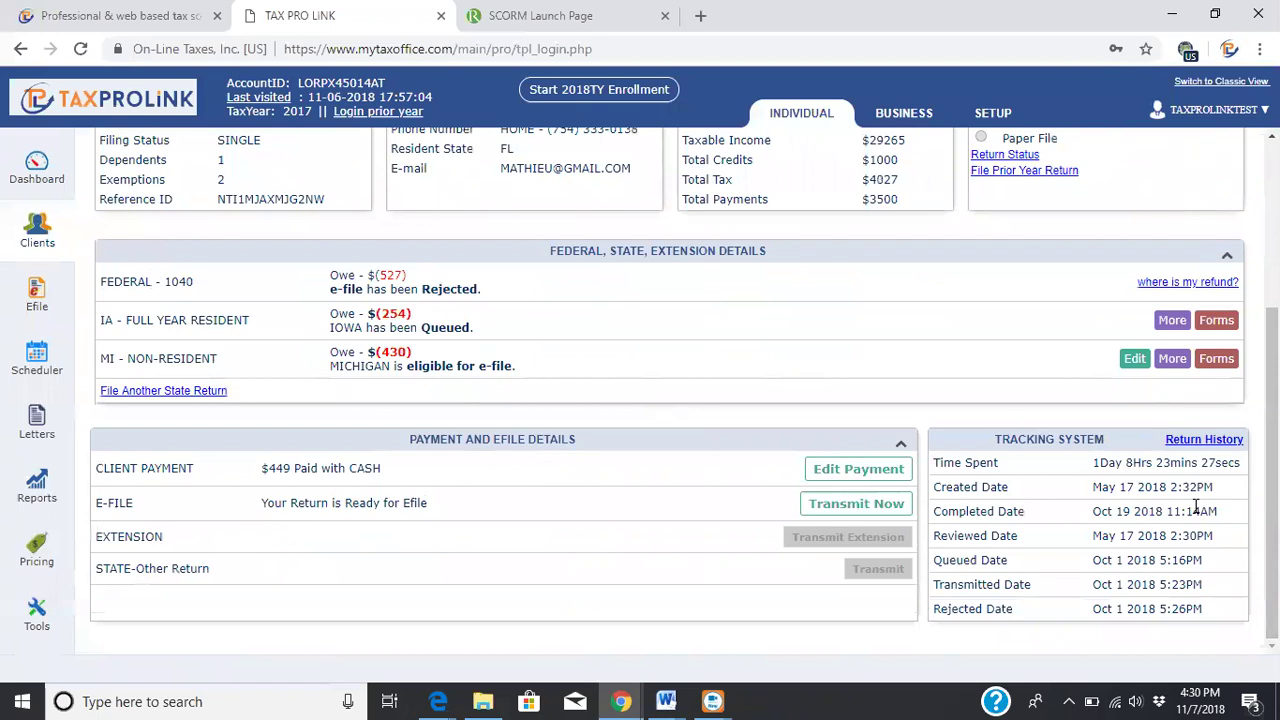
pyautogui.click(1203, 441)
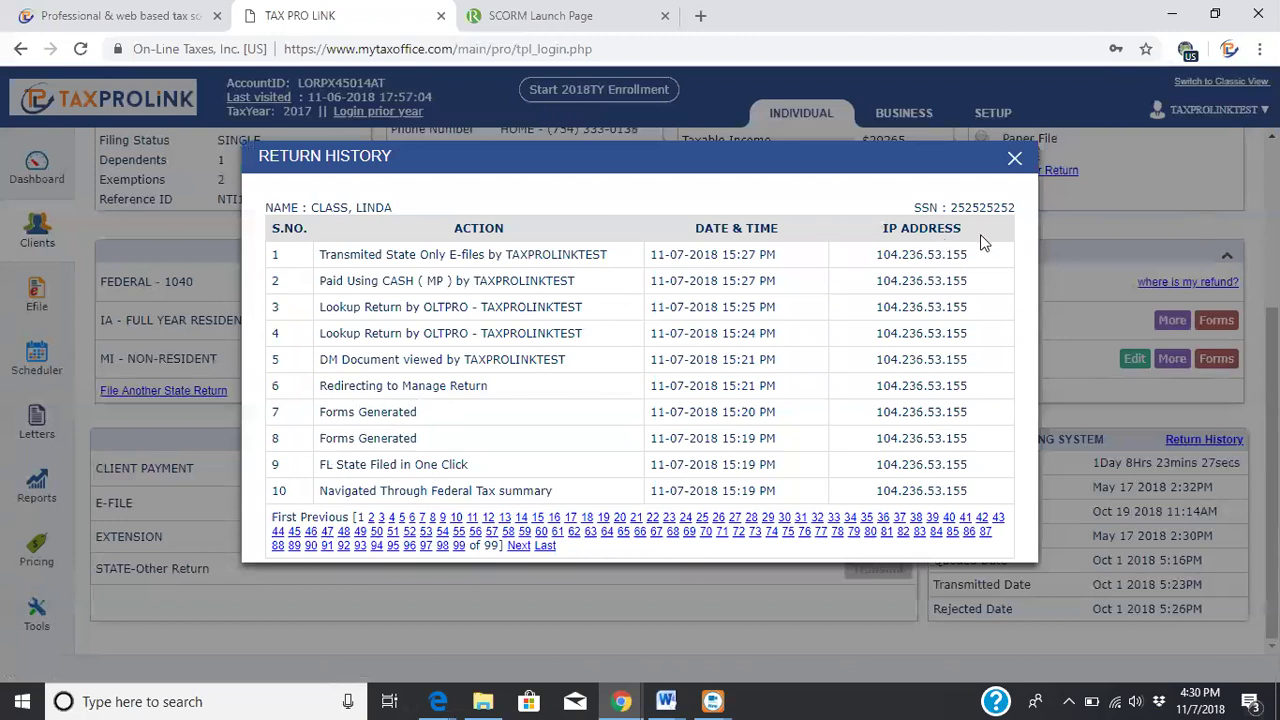
pyautogui.click(1015, 161)
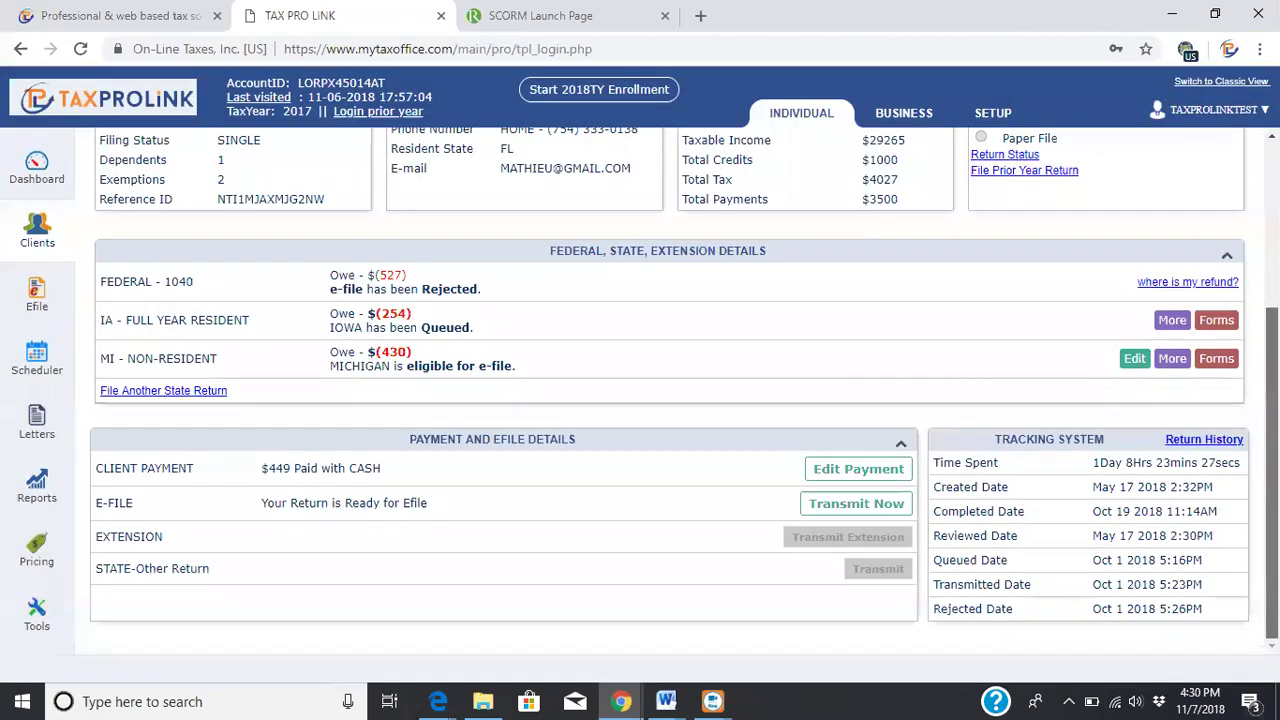
pyautogui.scroll(3, 660, 400)
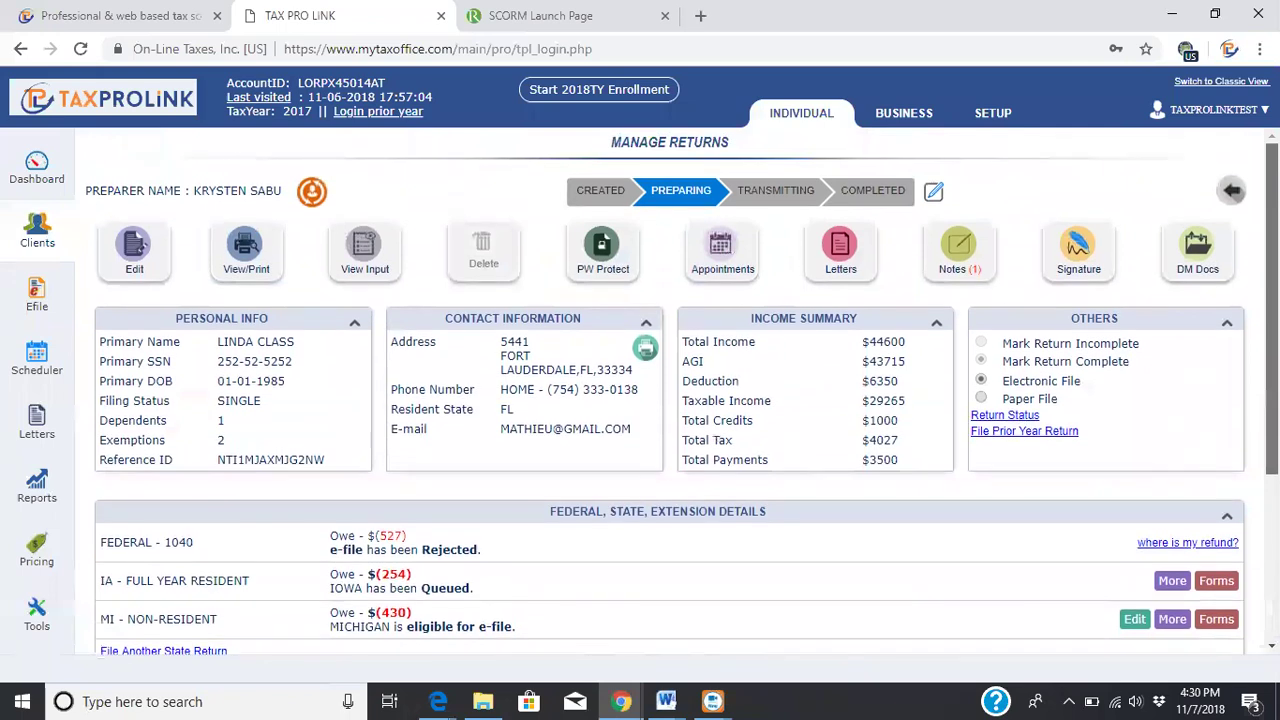
pyautogui.scroll(-1, 510, 500)
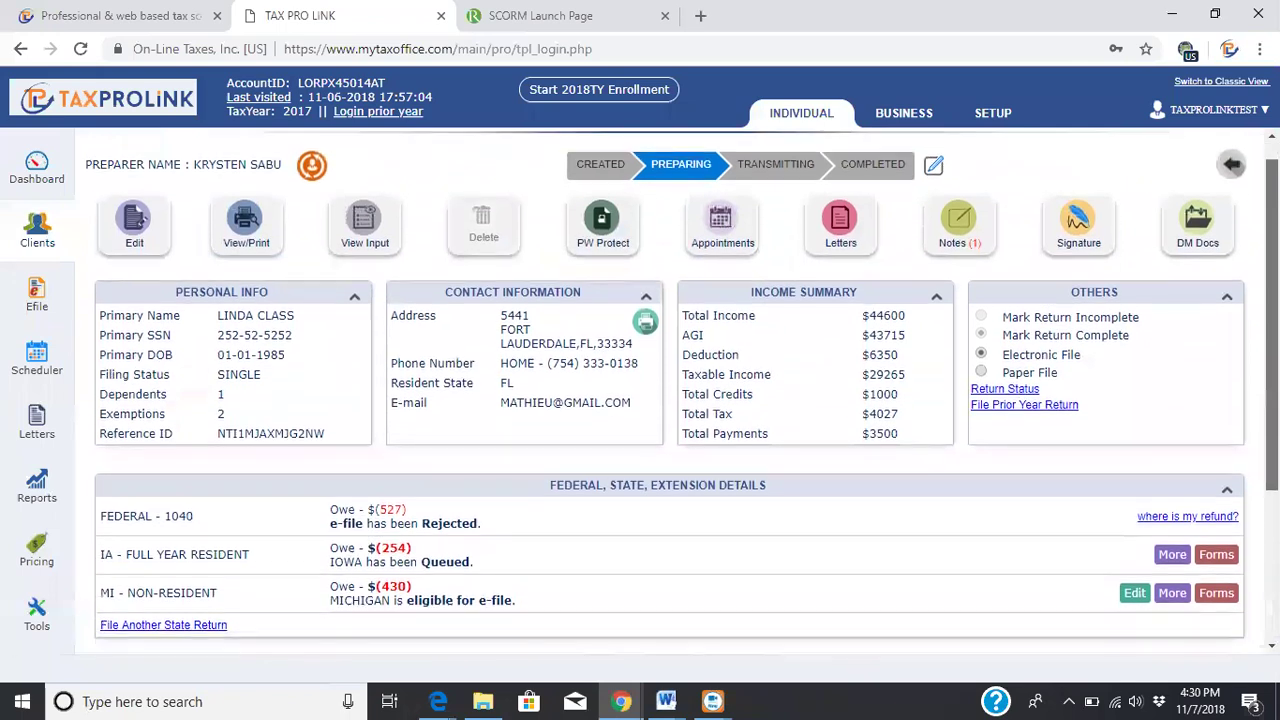
# Switch to SETUP and back to INDIVIDUAL, dismissing the EFIN verification notice
pyautogui.click(988, 113)
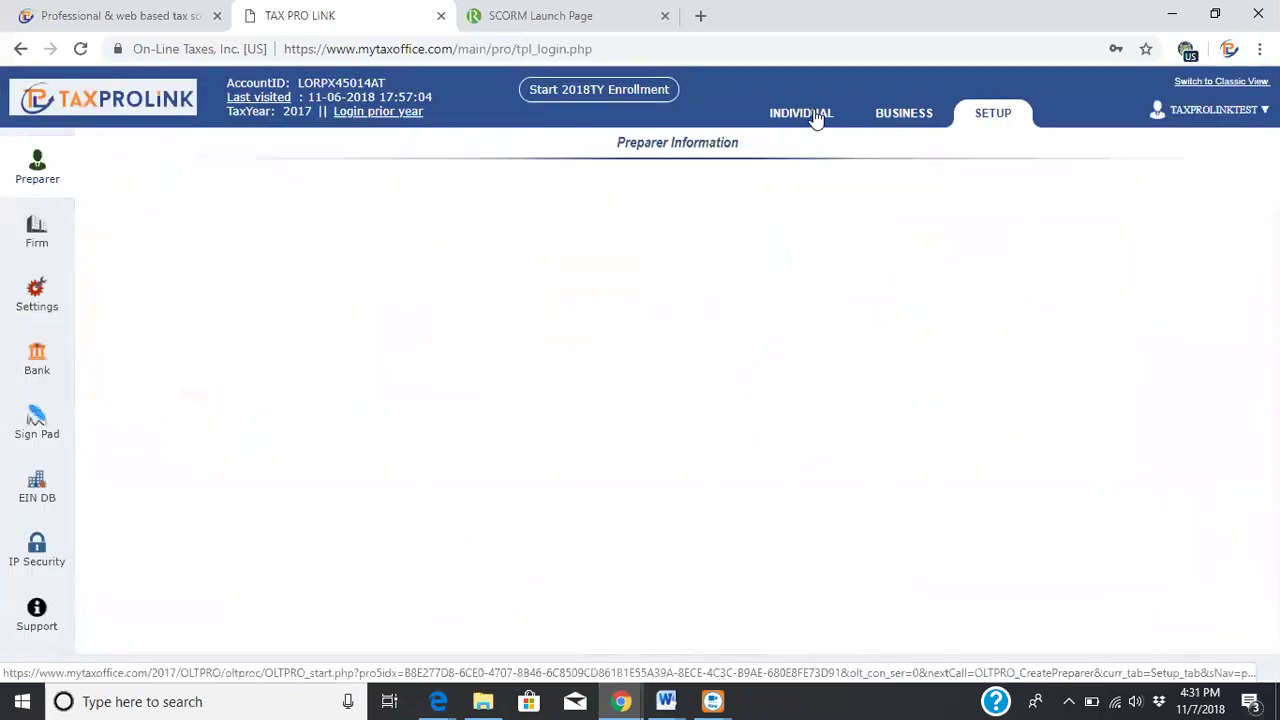
pyautogui.click(816, 116)
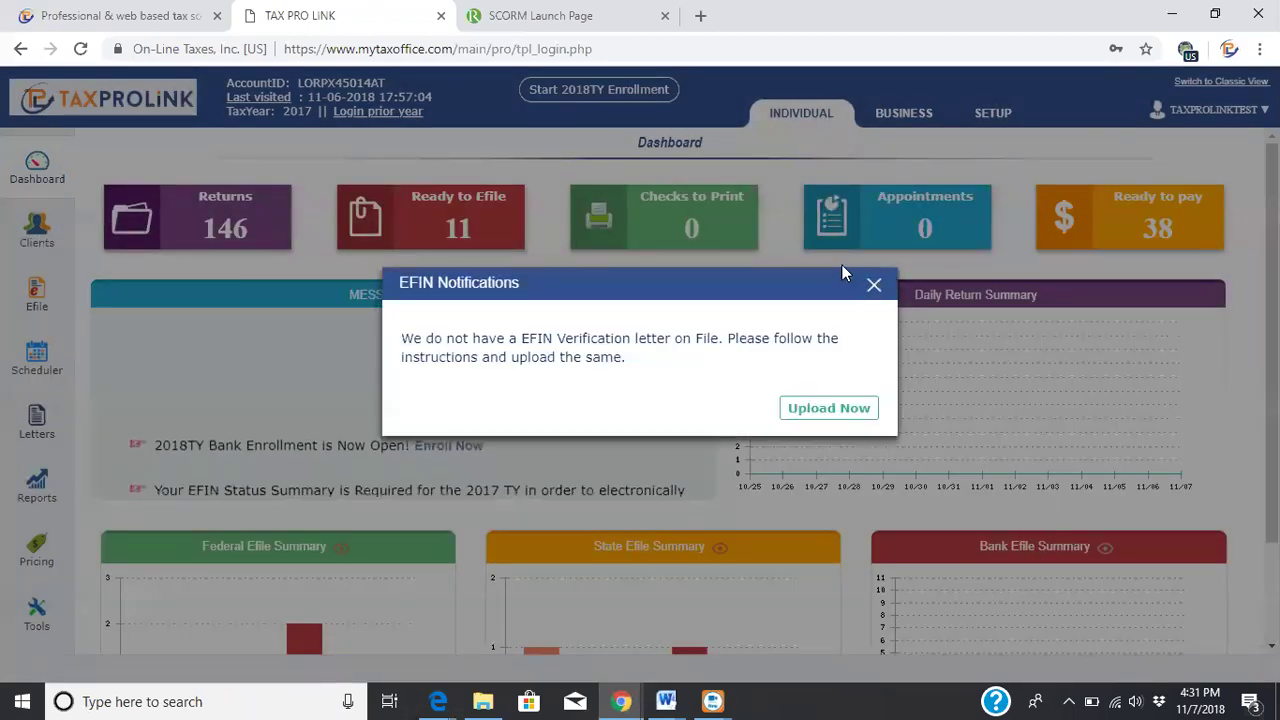
pyautogui.click(873, 284)
# Open the client from page 2 of Clients, dismiss Reminder Notes, and choose Edit on the return
pyautogui.click(36, 243)
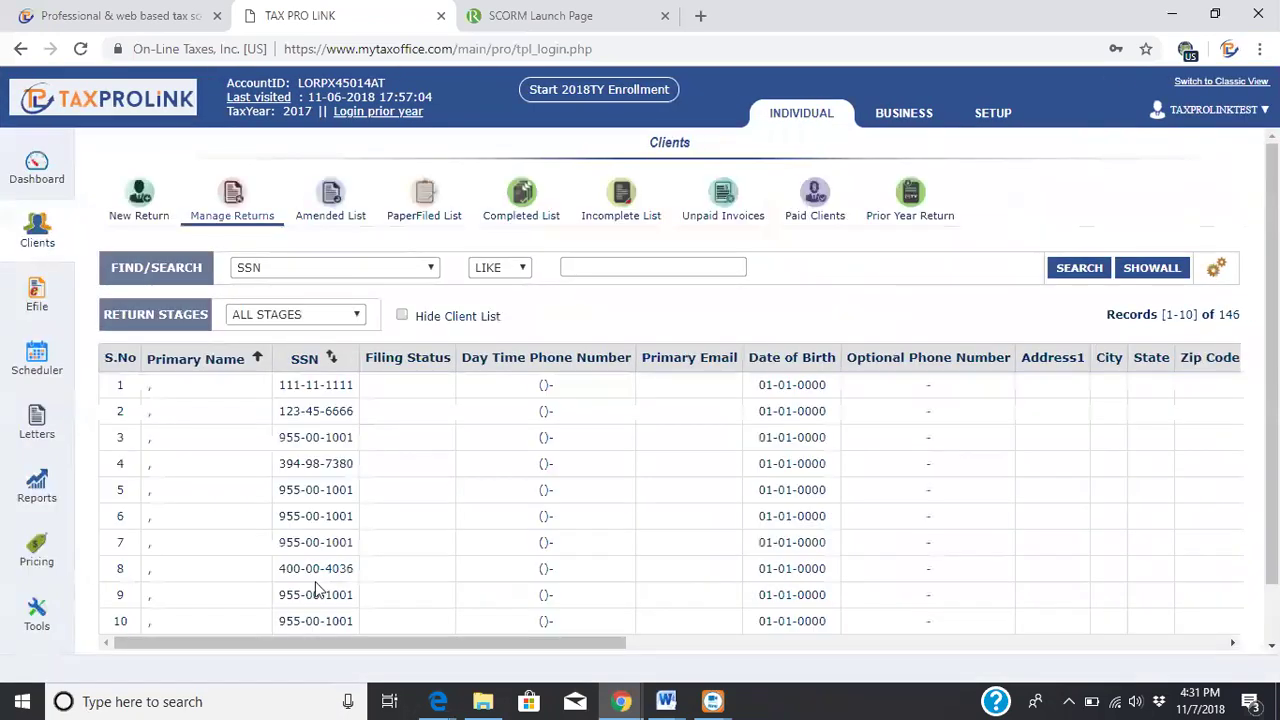
pyautogui.scroll(-1, 594, 451)
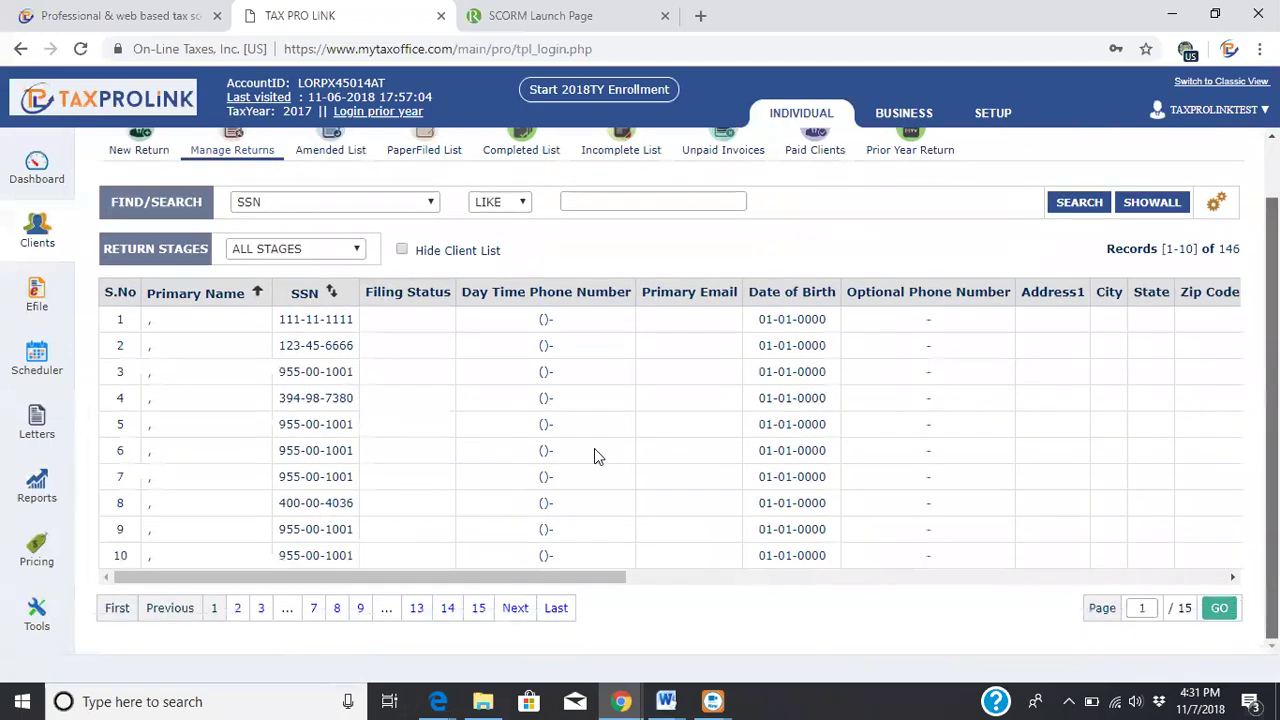
pyautogui.click(239, 607)
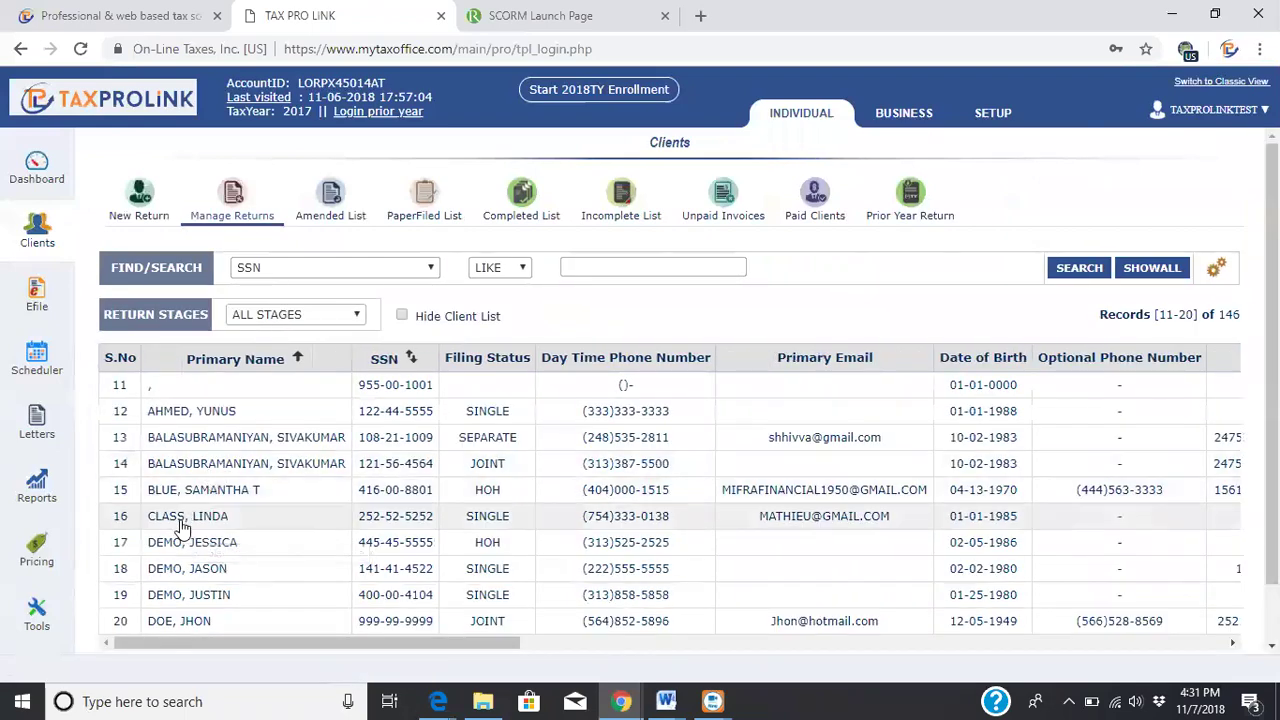
pyautogui.click(180, 521)
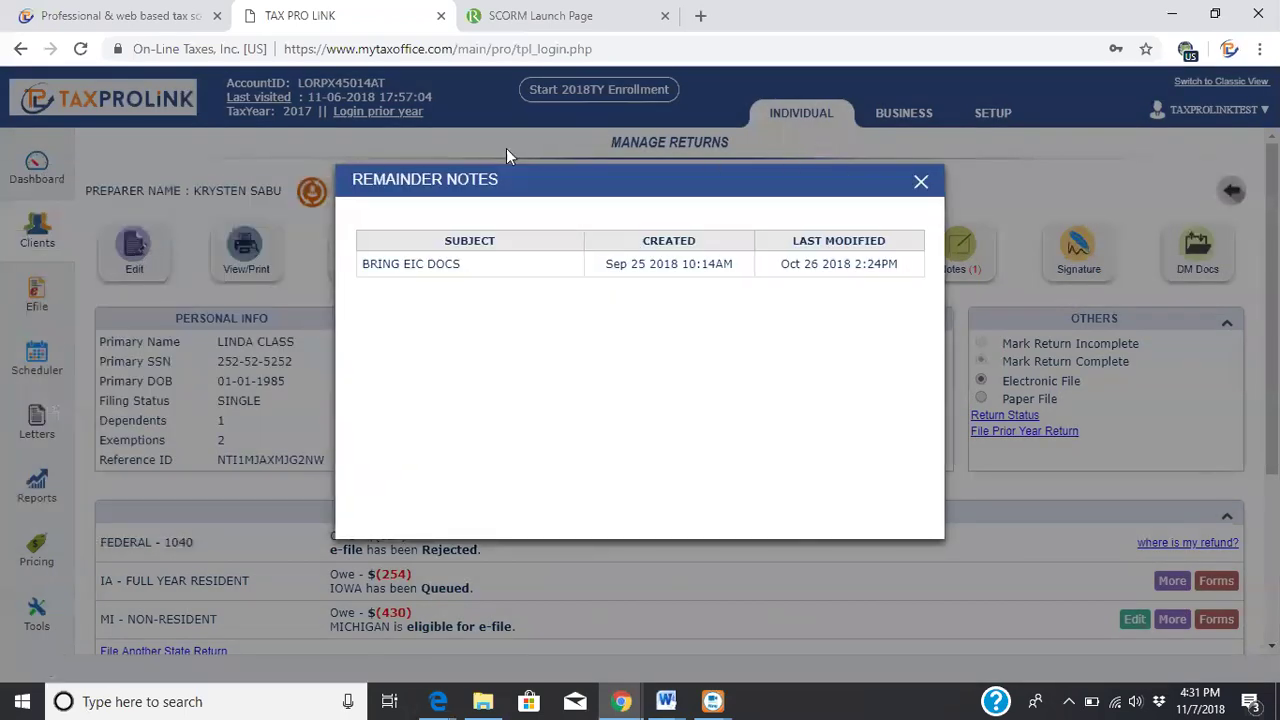
pyautogui.click(920, 183)
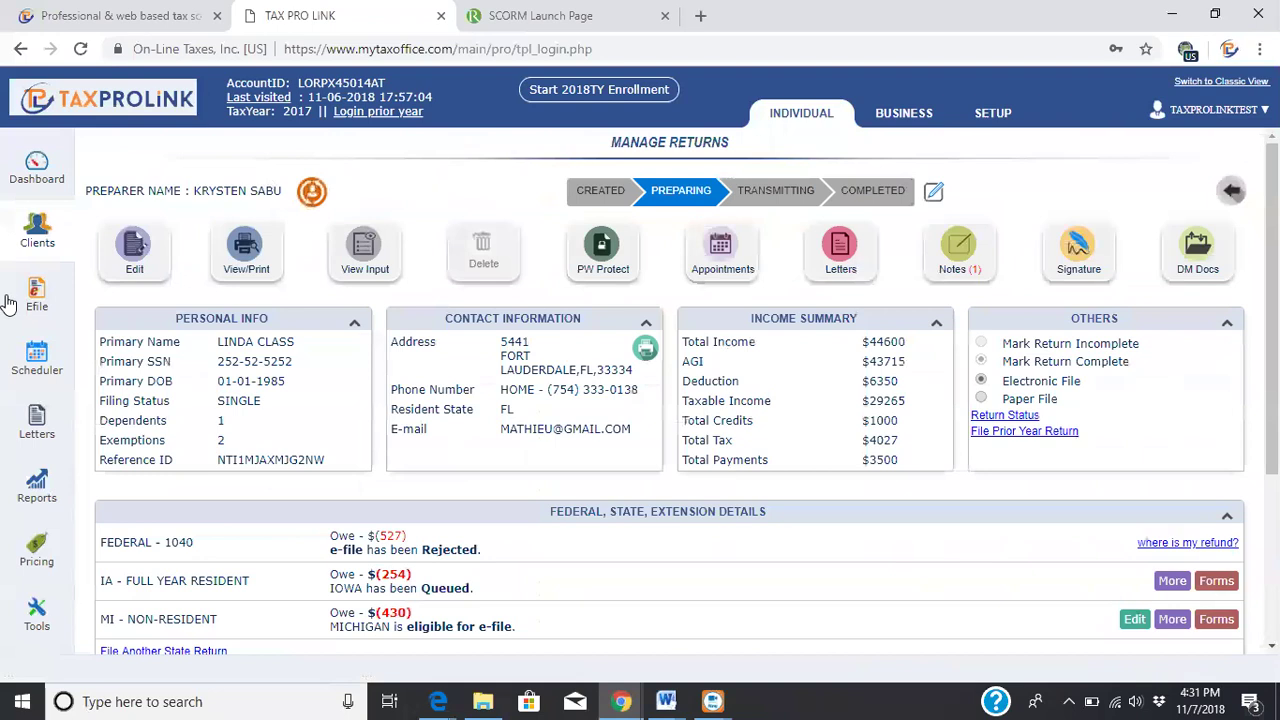
pyautogui.click(122, 262)
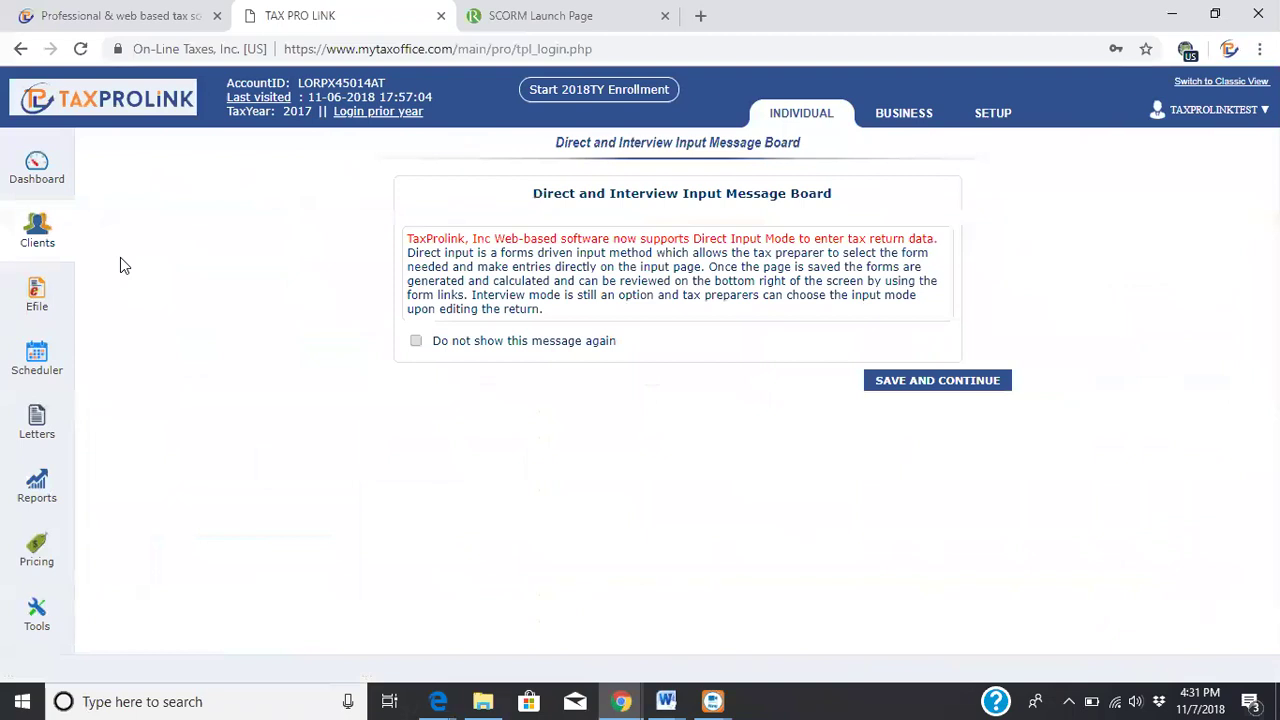
# Select Direct Input entry mode and continue past the R0000-905-01 federal rejection summary
pyautogui.click(885, 388)
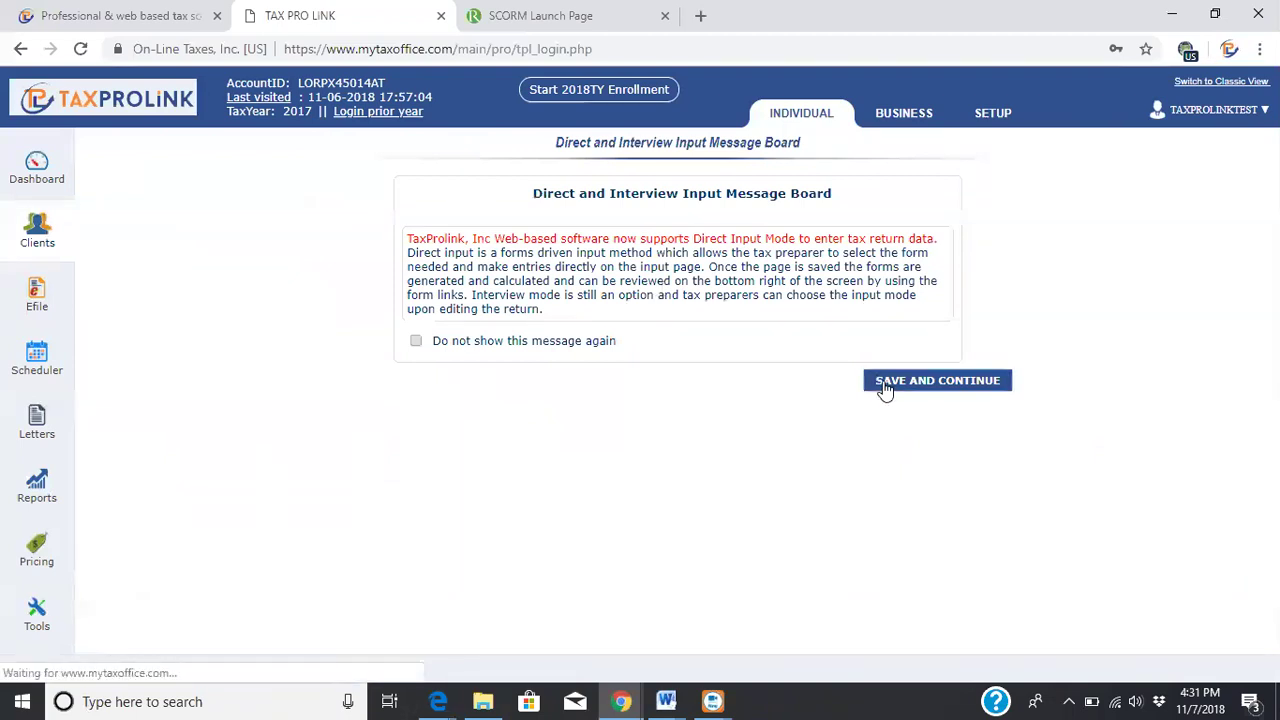
pyautogui.click(548, 222)
pyautogui.click(912, 321)
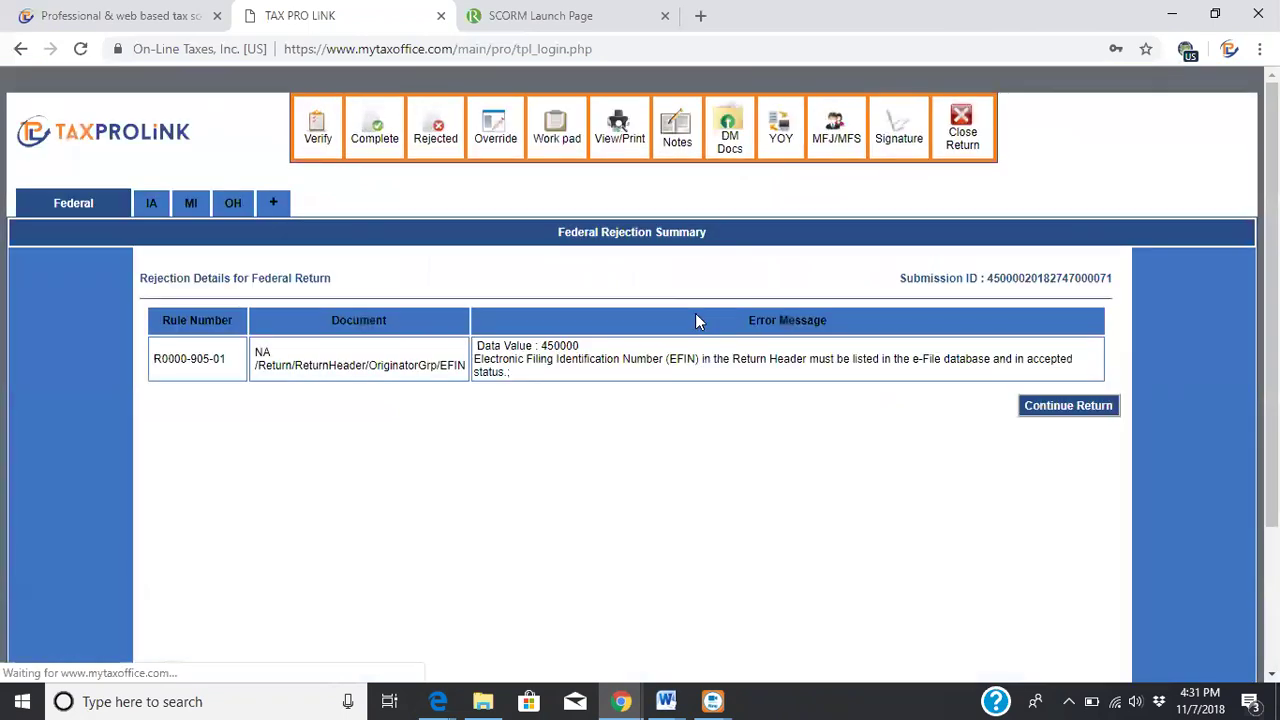
pyautogui.click(1083, 410)
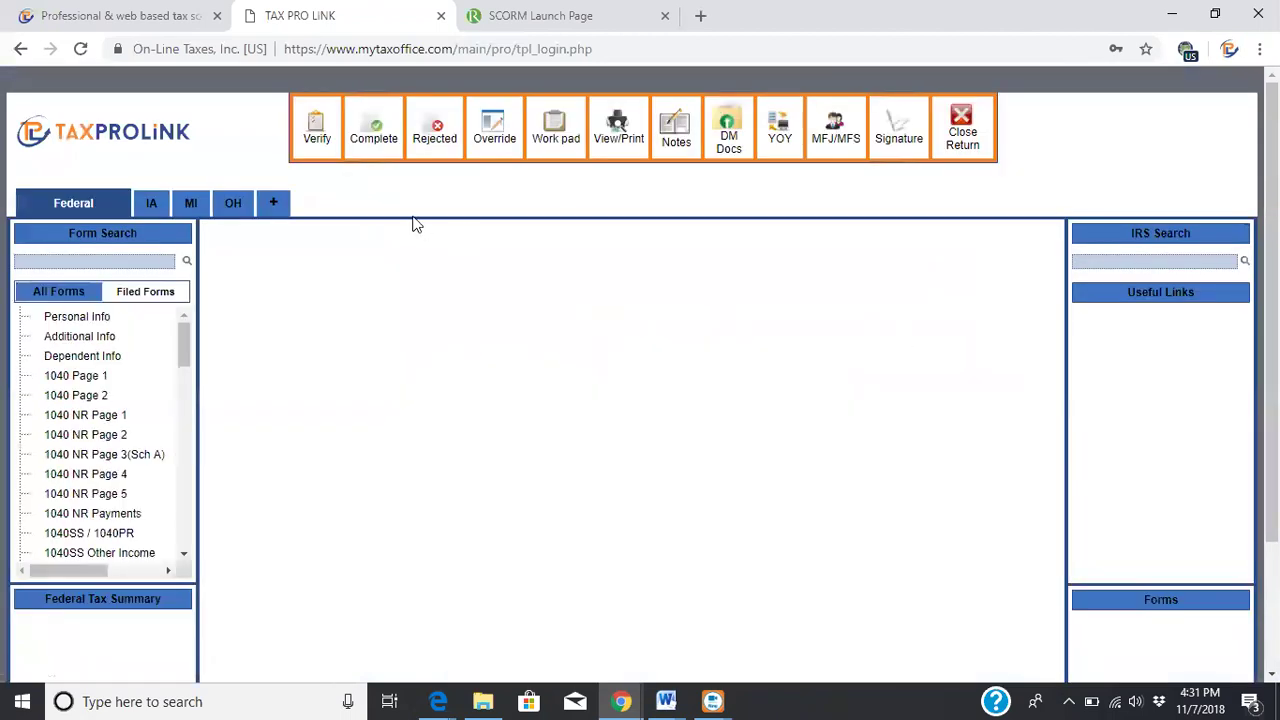
# Open the Personal Info form and review its Form 1095-B and 1095-C coverage references
pyautogui.click(70, 314)
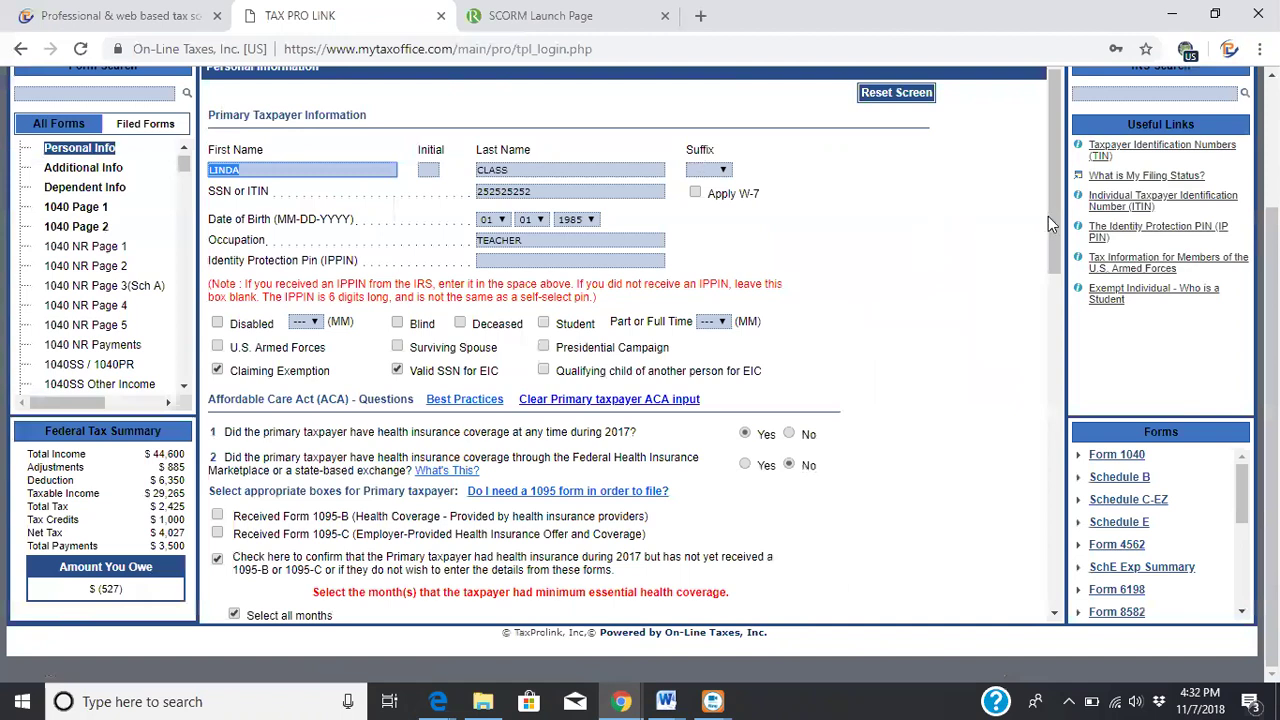
pyautogui.scroll(2, 640, 370)
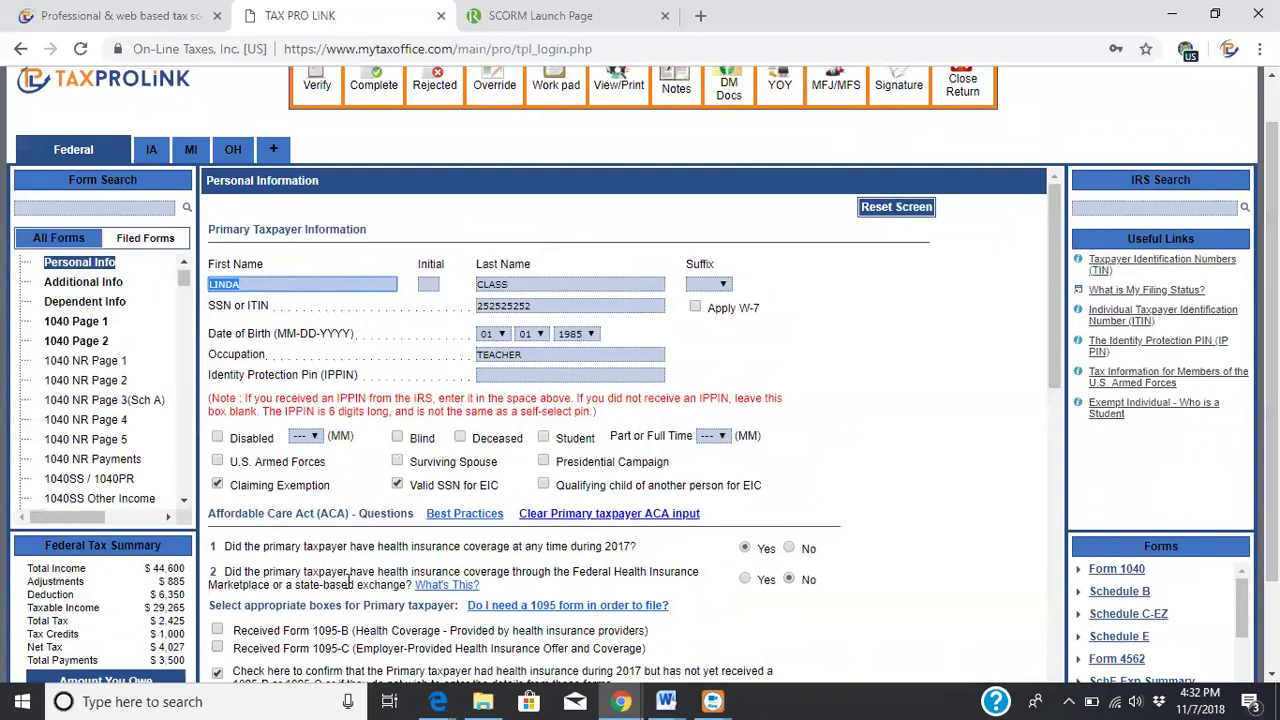
pyautogui.moveTo(310, 630); pyautogui.dragTo(362, 630)
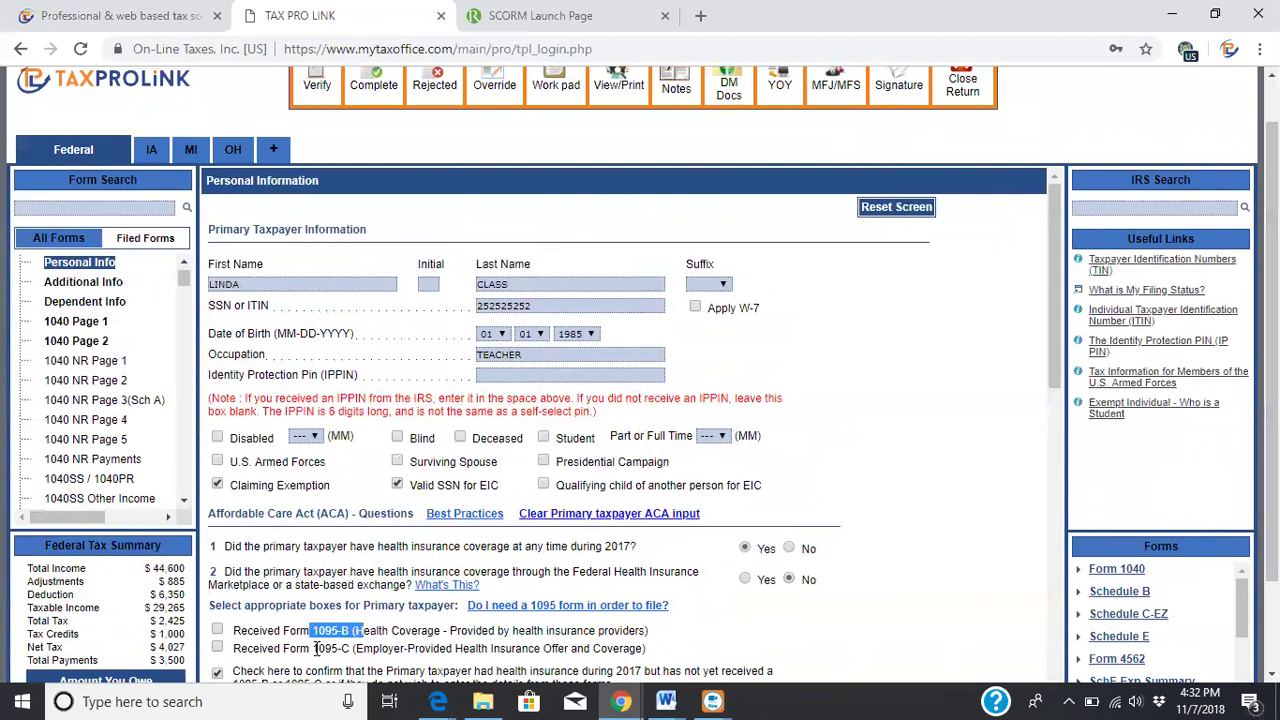
pyautogui.moveTo(313, 648); pyautogui.dragTo(366, 648)
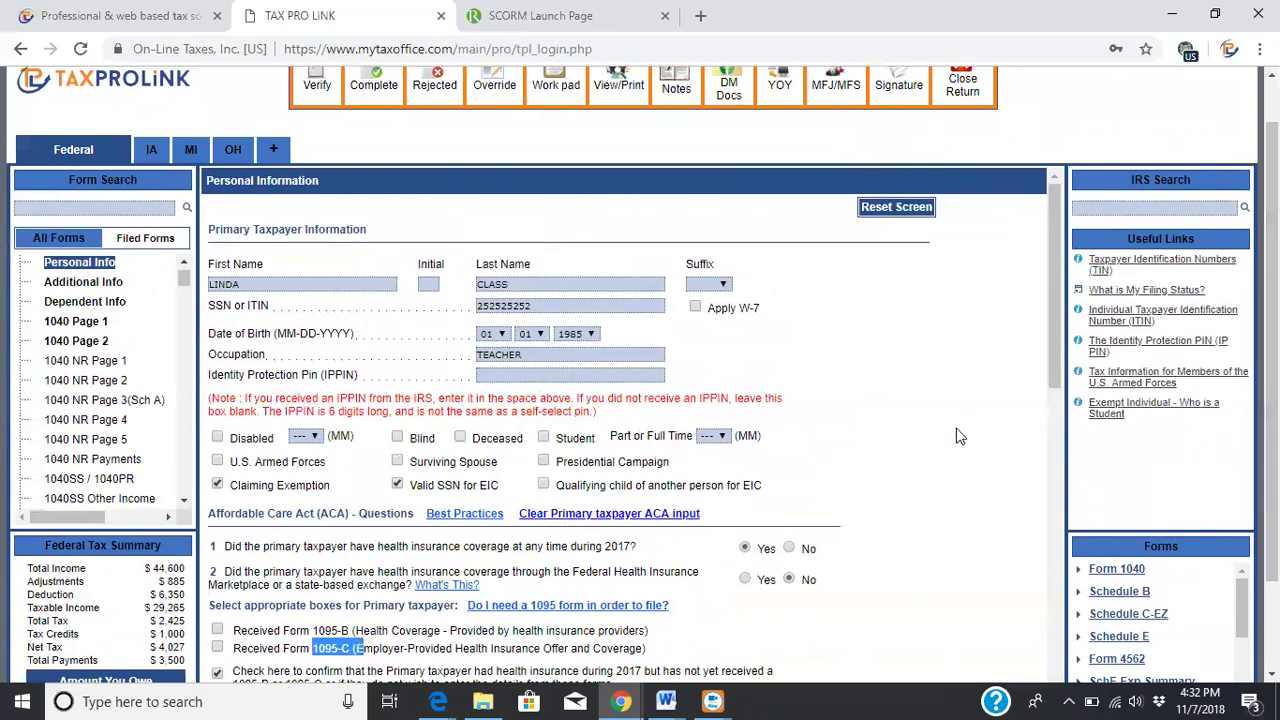
pyautogui.moveTo(1055, 313); pyautogui.dragTo(1070, 437)
pyautogui.scroll(-3, 578, 335)
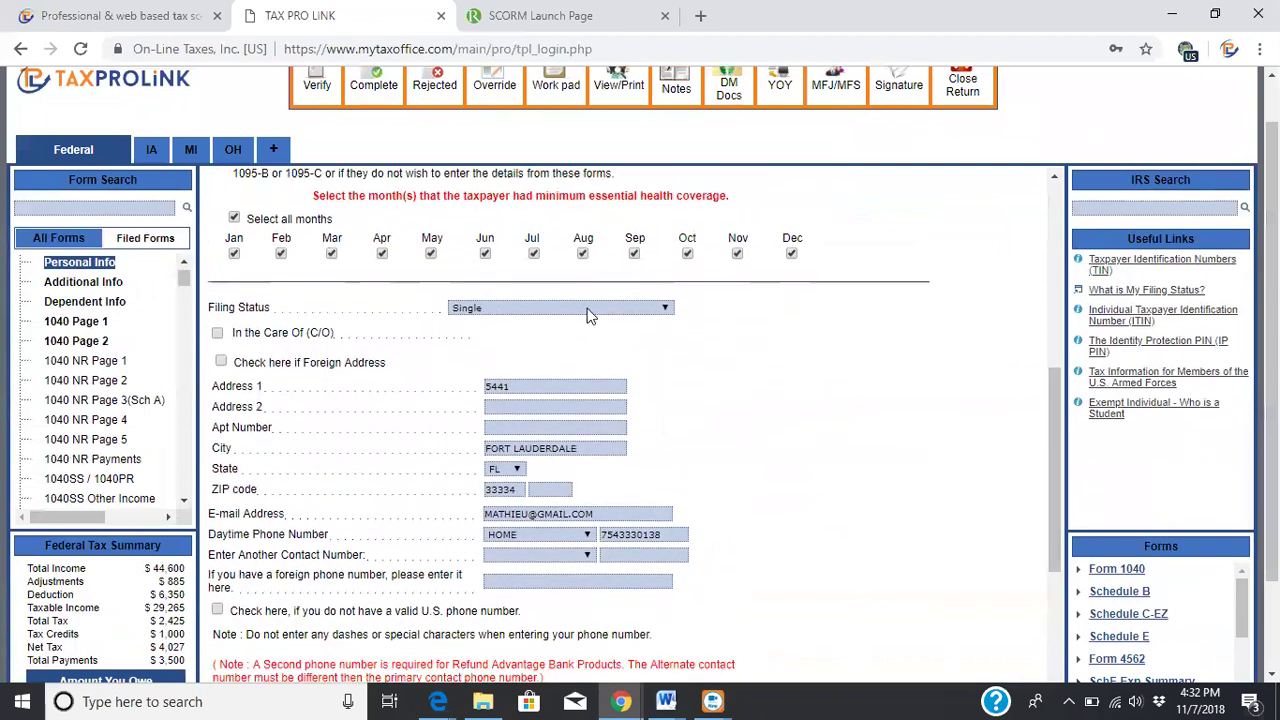
# Append the street name 'Belmon' to Address 1 and save the Personal Information form
pyautogui.click(524, 385)
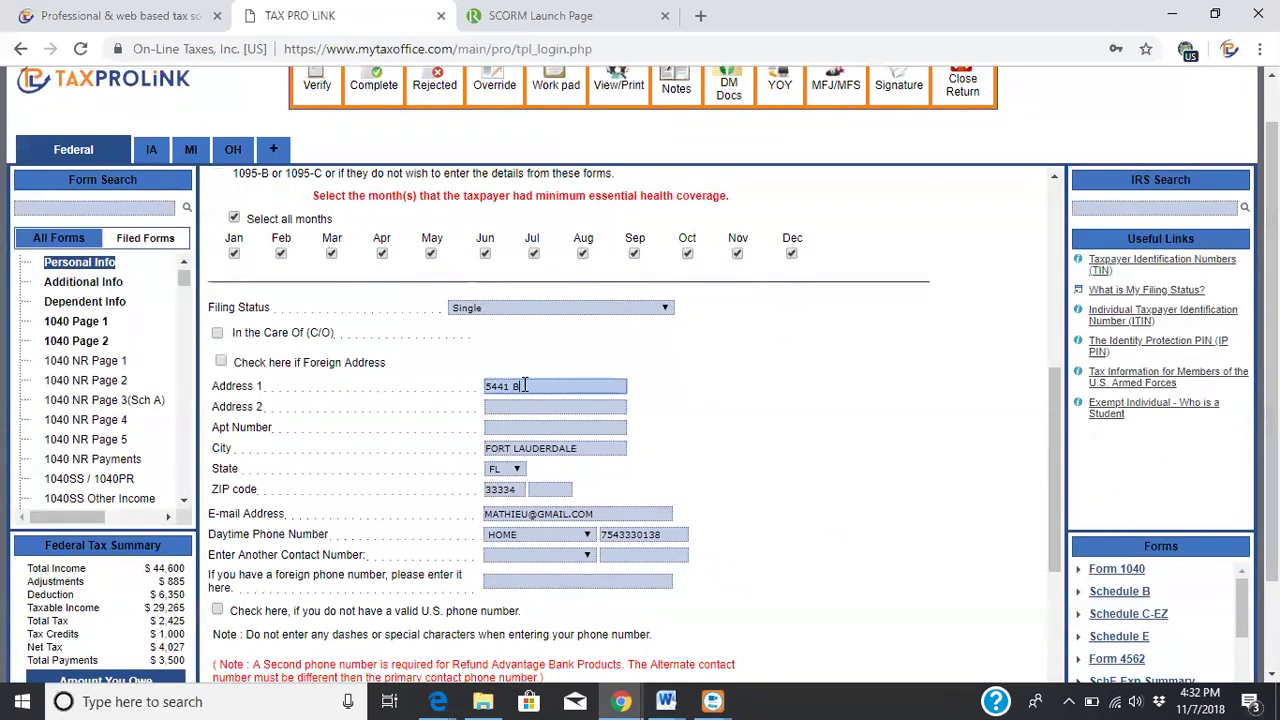
pyautogui.write('Belmon')
pyautogui.click(645, 421)
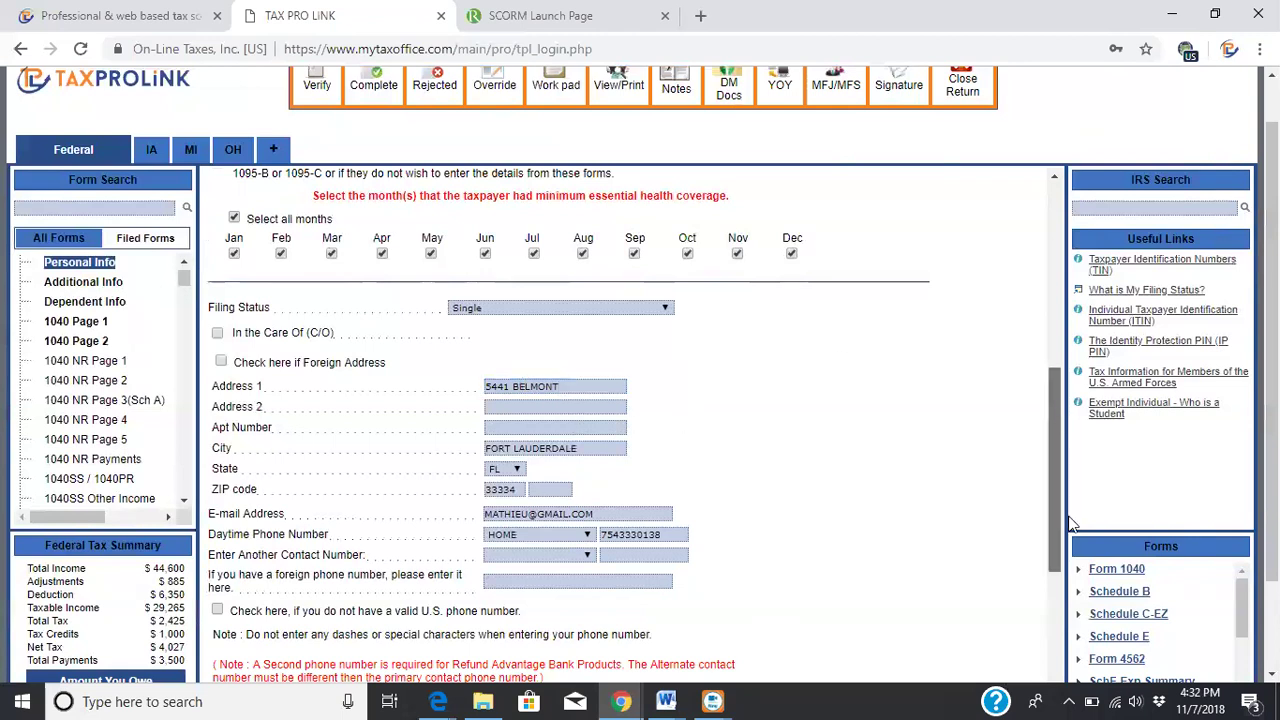
pyautogui.scroll(-4, 1072, 538)
pyautogui.scroll(-1, 1063, 555)
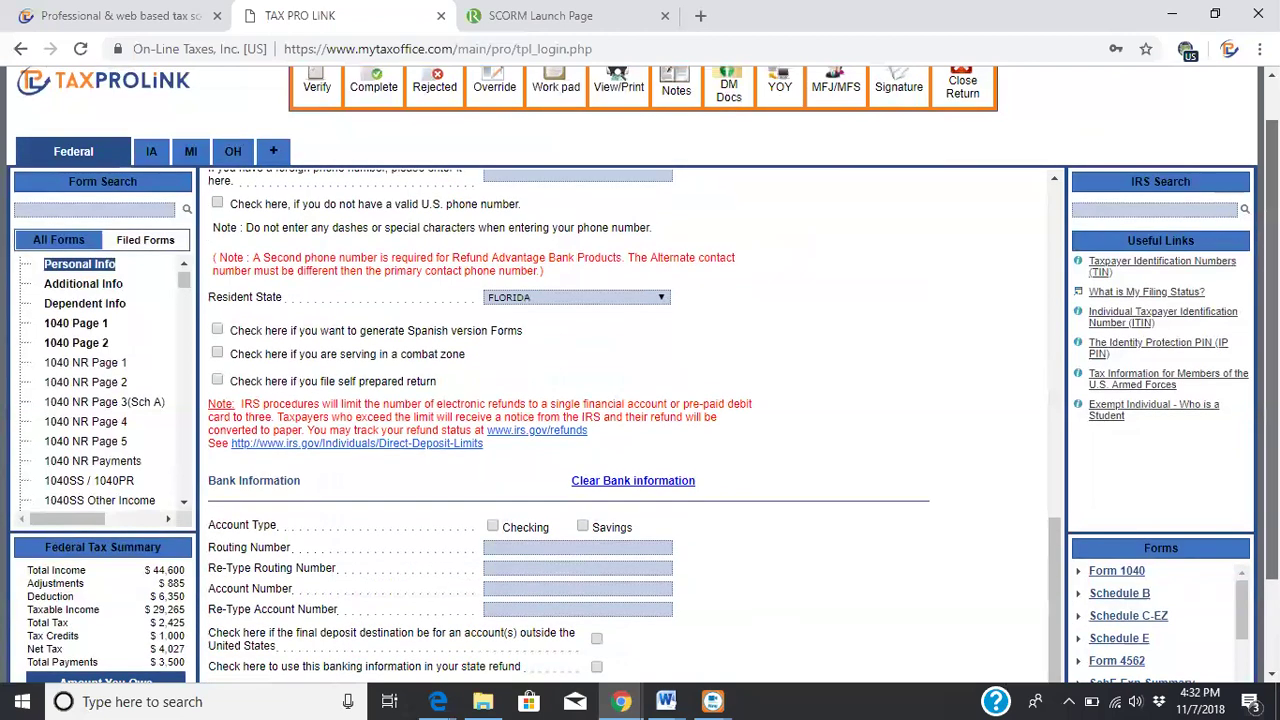
pyautogui.scroll(-1, 640, 375)
pyautogui.click(884, 621)
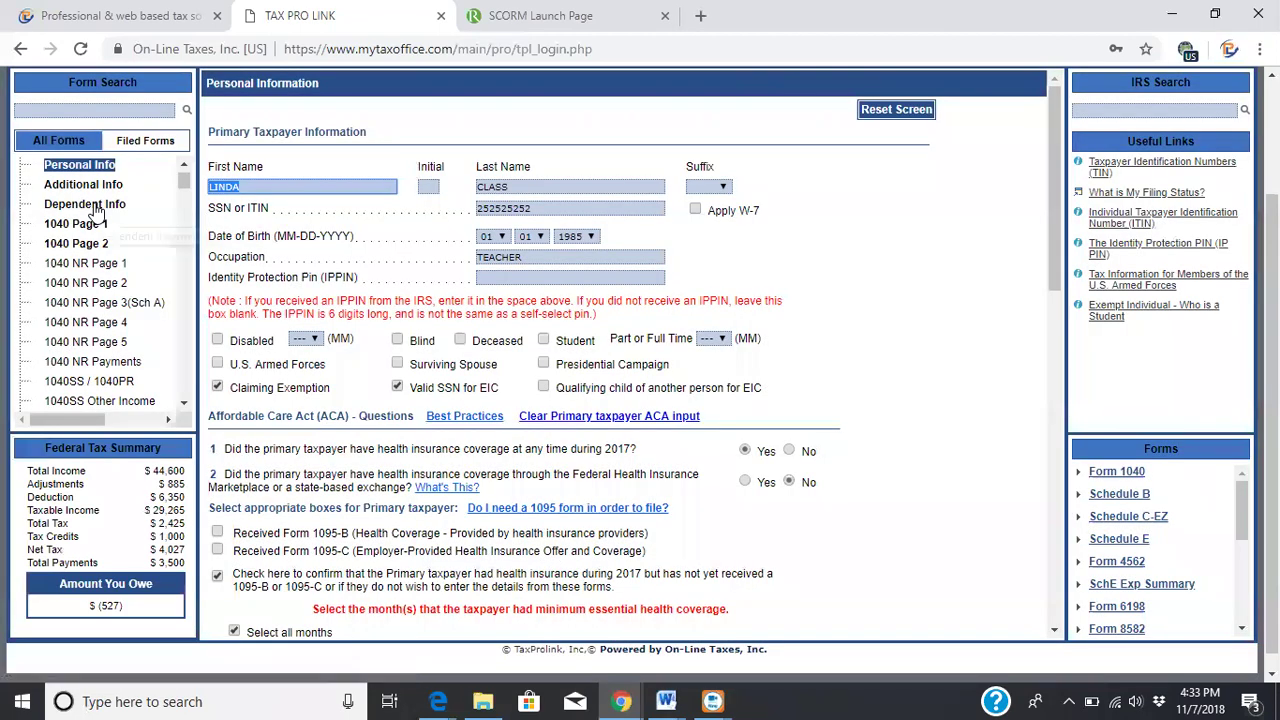
# Open the son's record in Dependent Info and save it unchanged, back to the Dependents Summary
pyautogui.click(94, 204)
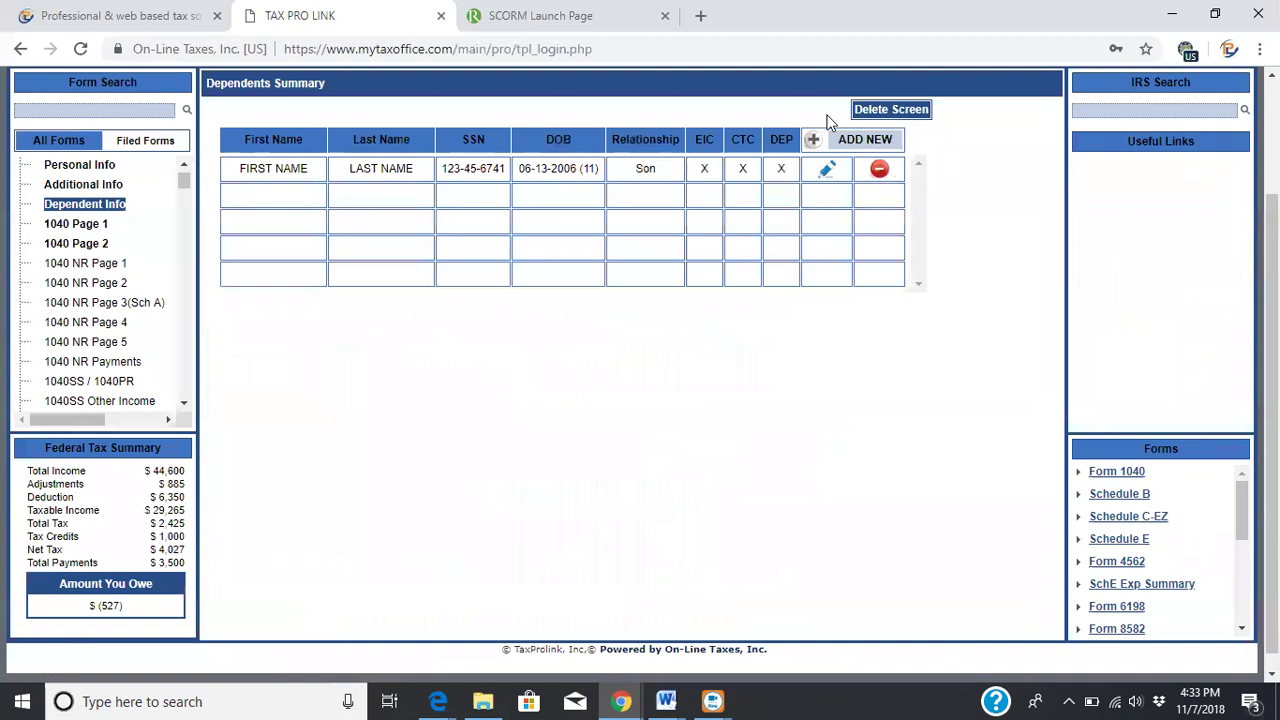
pyautogui.click(827, 170)
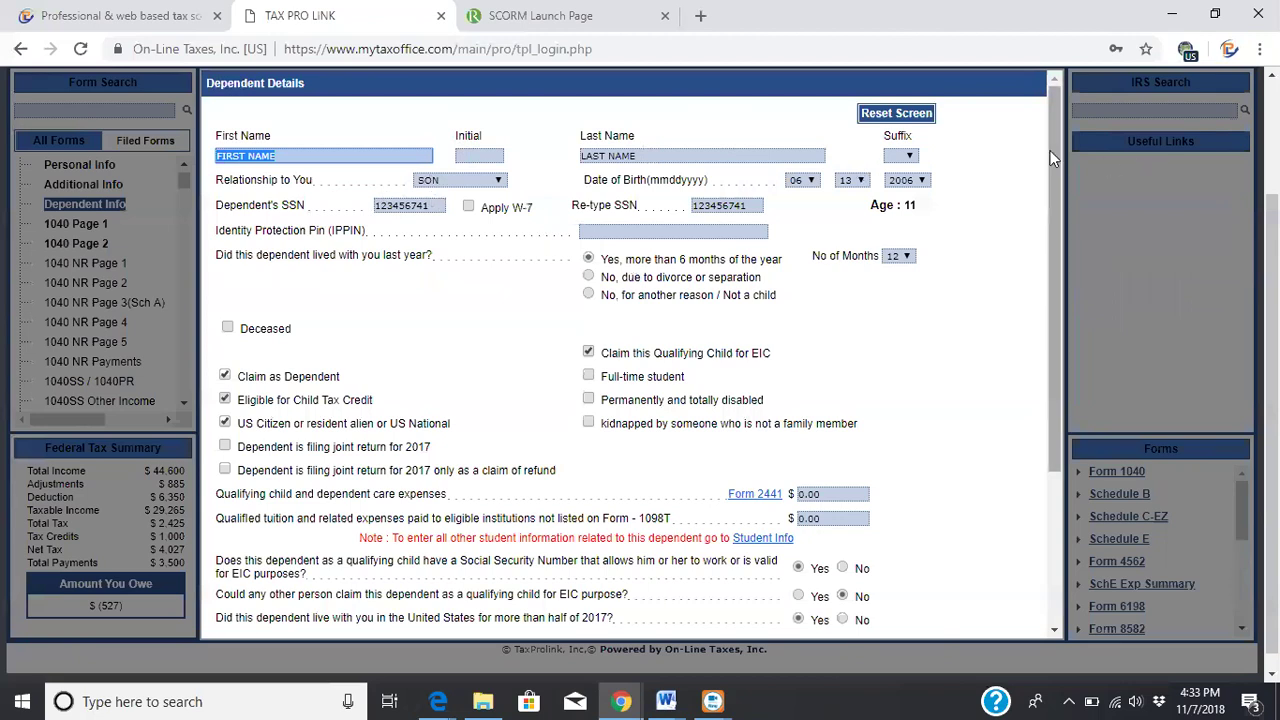
pyautogui.moveTo(1053, 157); pyautogui.dragTo(1089, 334)
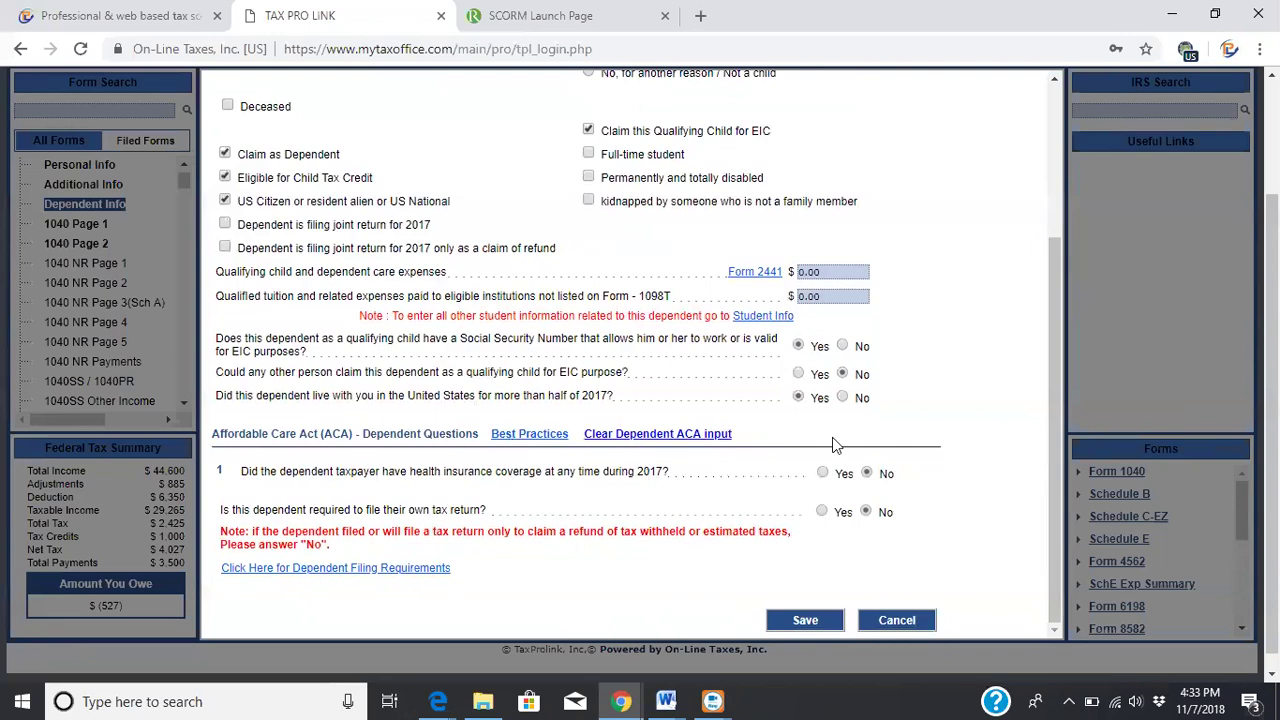
pyautogui.click(805, 621)
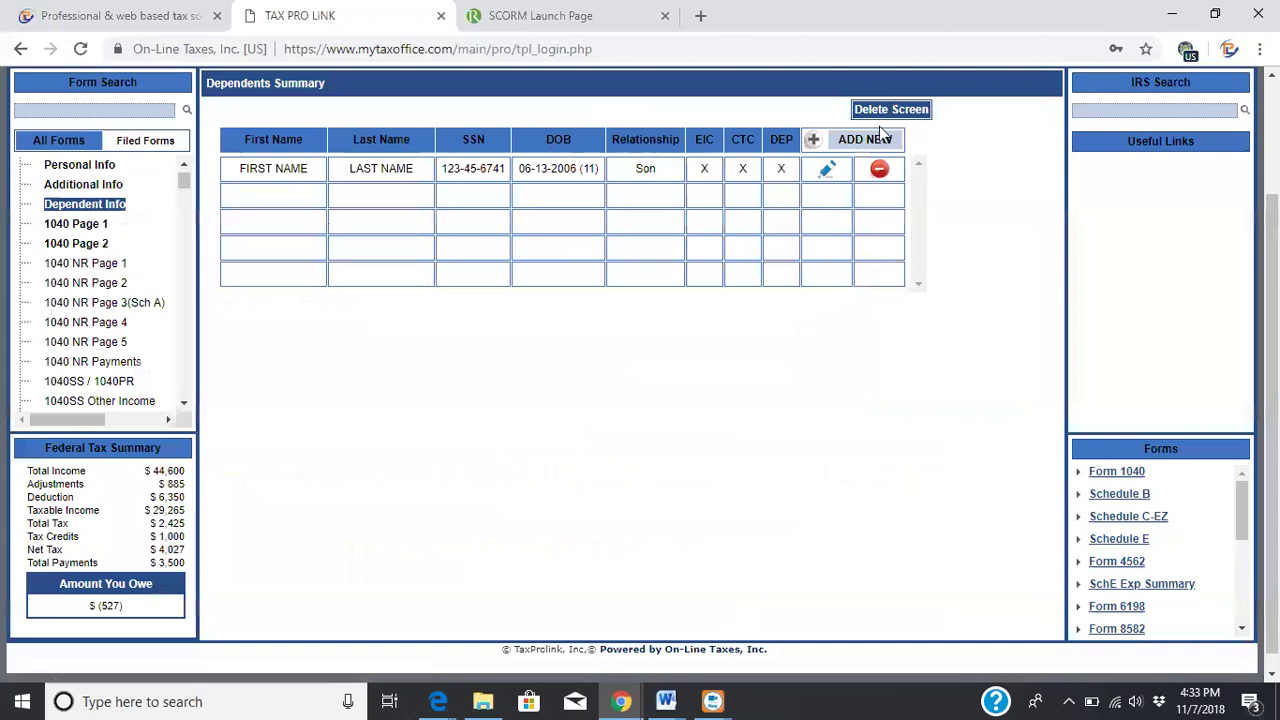
# Open the W-2 wage statements from Form 1040 Page 1's related forms
pyautogui.click(72, 224)
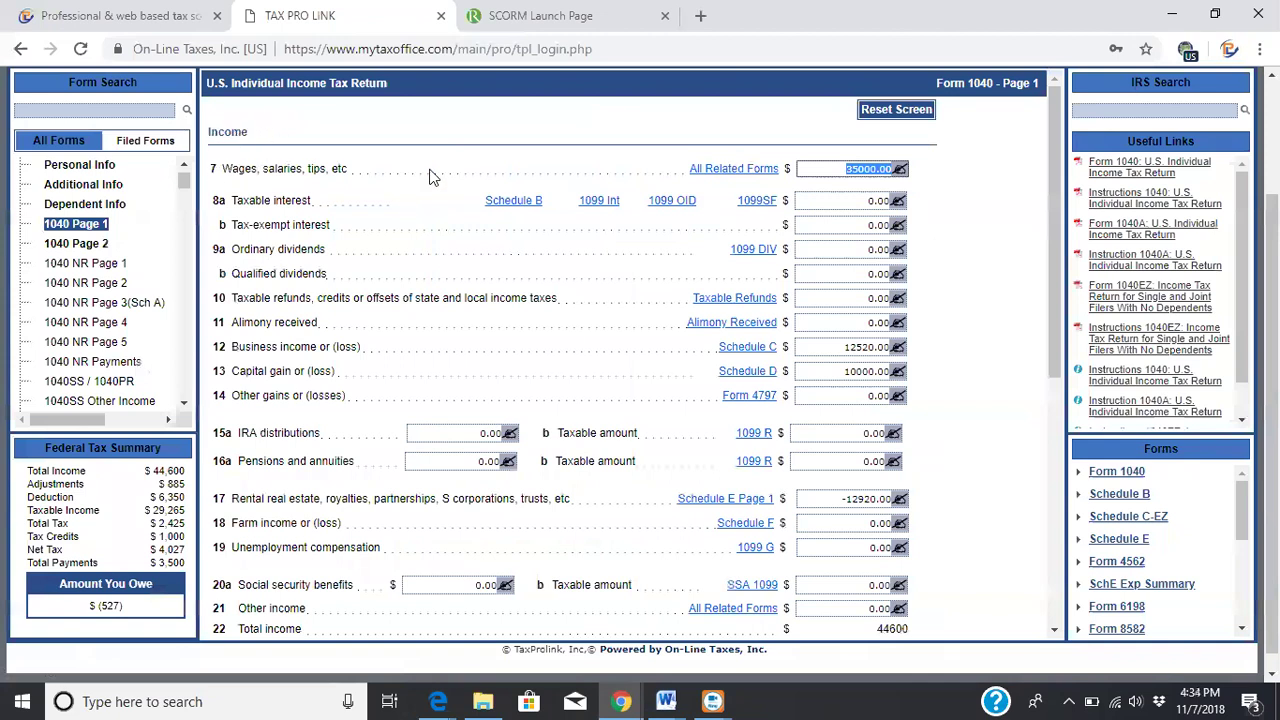
pyautogui.click(731, 172)
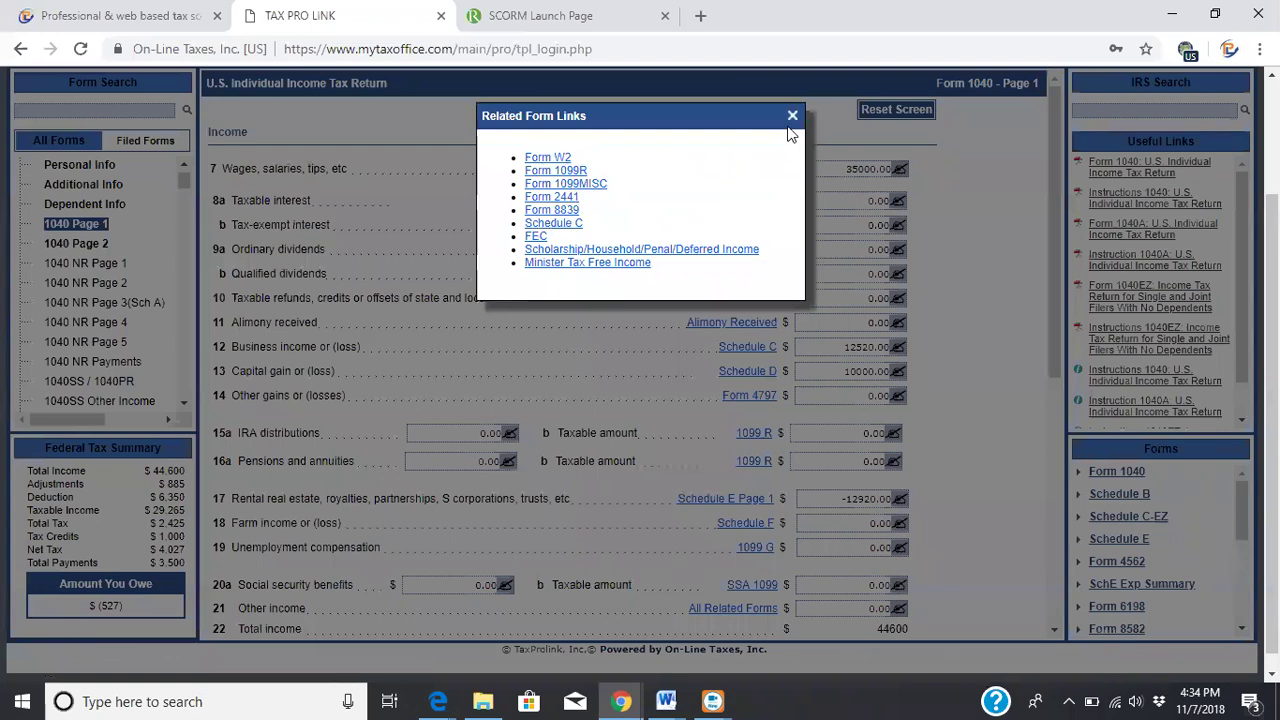
pyautogui.click(542, 160)
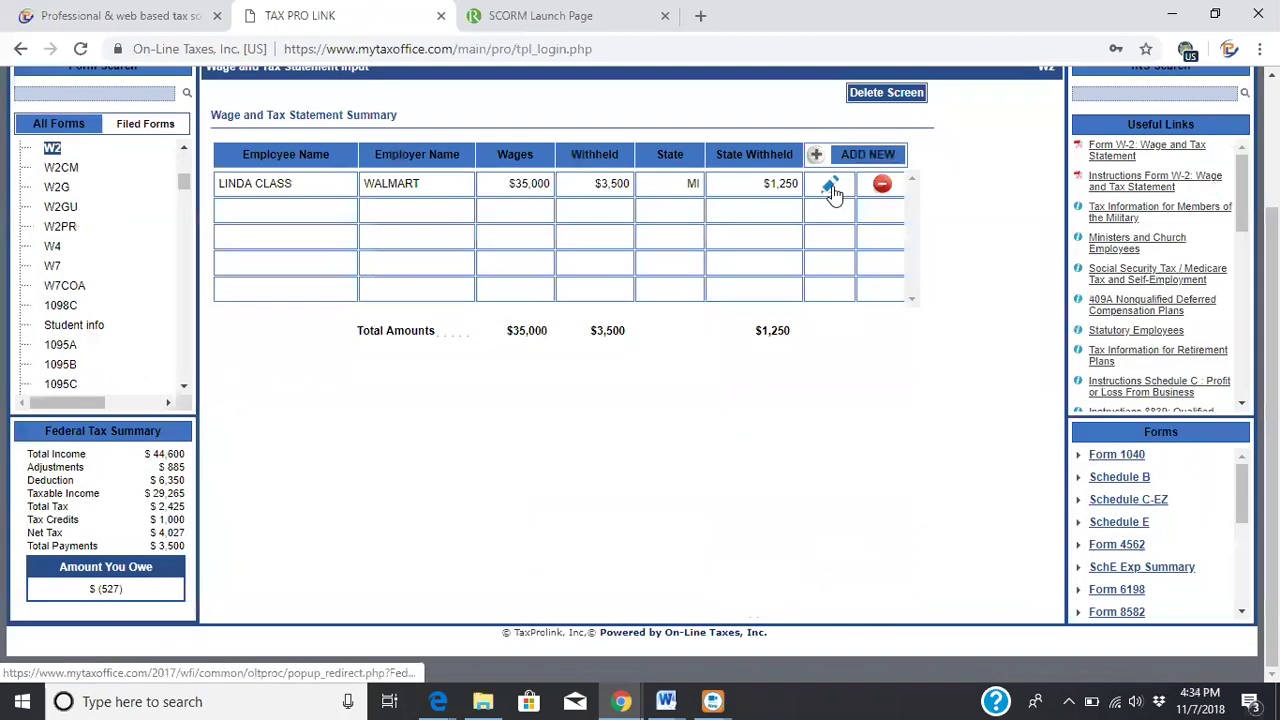
# Review the Walmart W-2 ($35,000 wages, $3,500 withheld) and save it
pyautogui.click(830, 186)
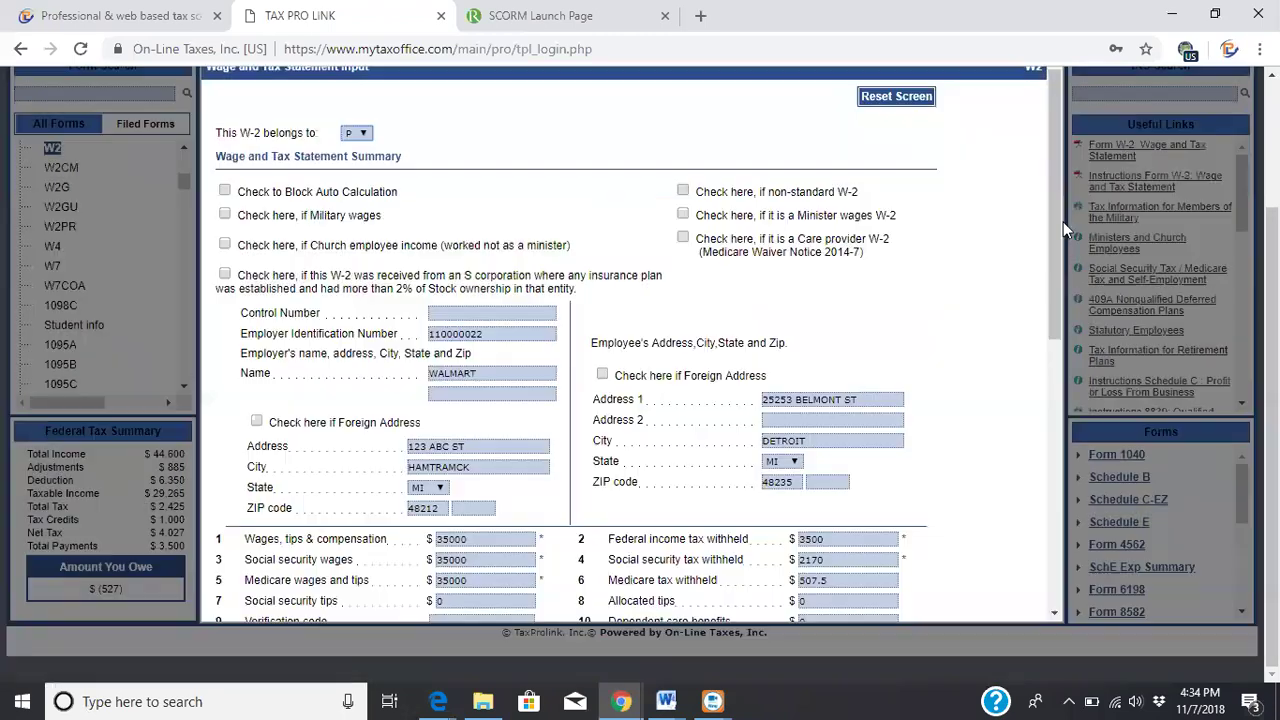
pyautogui.moveTo(1055, 215); pyautogui.dragTo(1067, 290)
pyautogui.moveTo(1068, 339); pyautogui.dragTo(1089, 527)
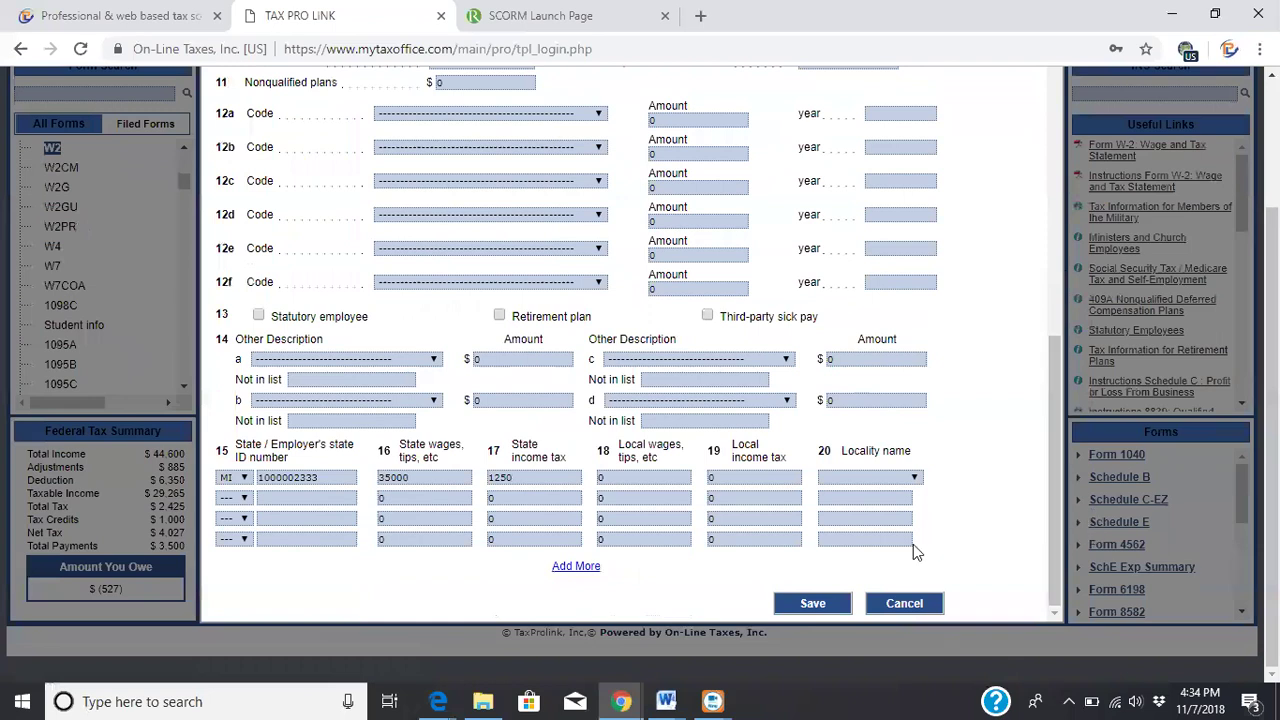
pyautogui.click(823, 604)
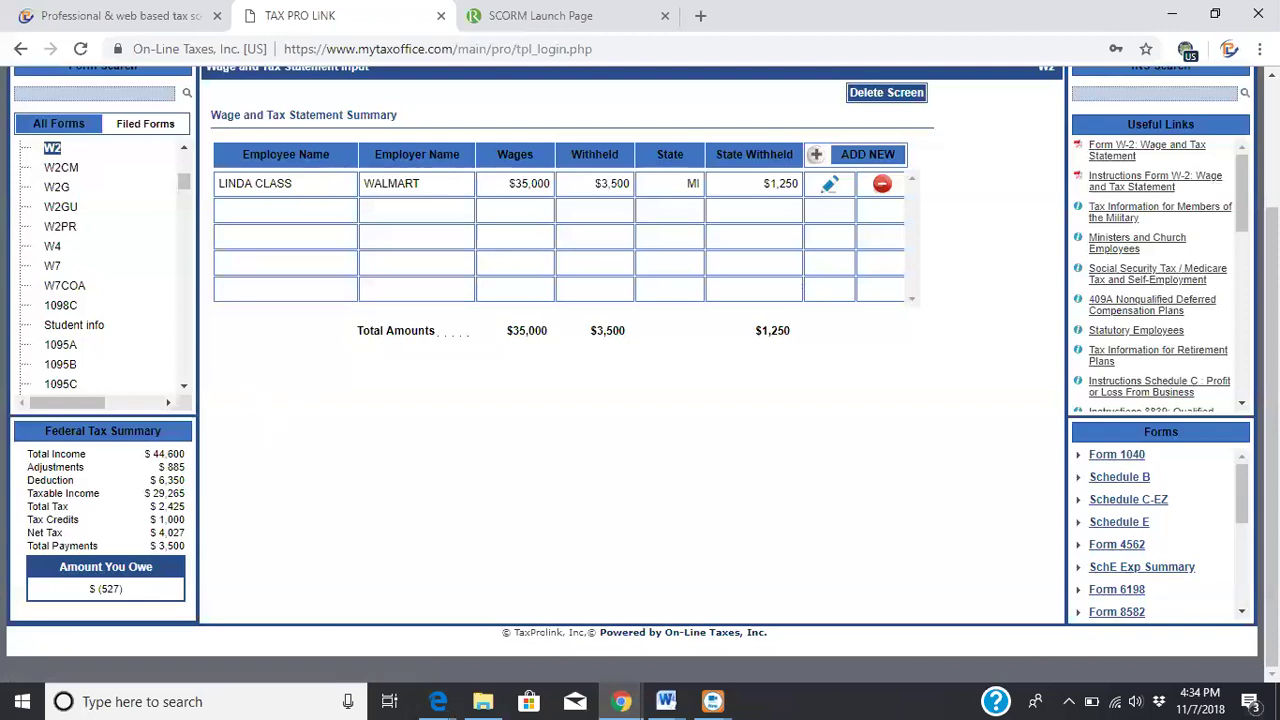
pyautogui.scroll(2, 428, 197)
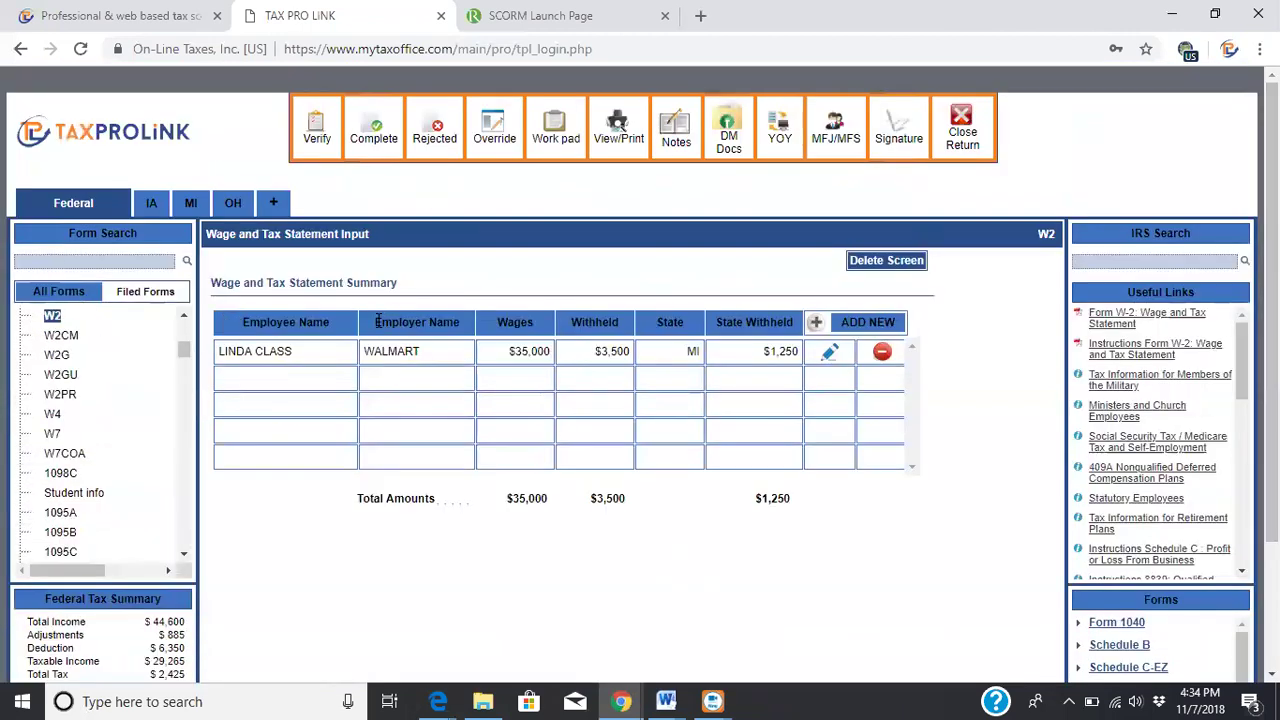
# Review filed Form 1040 Page 2 ($43,715 AGI, $527 owed, check by mail) and save it
pyautogui.click(130, 295)
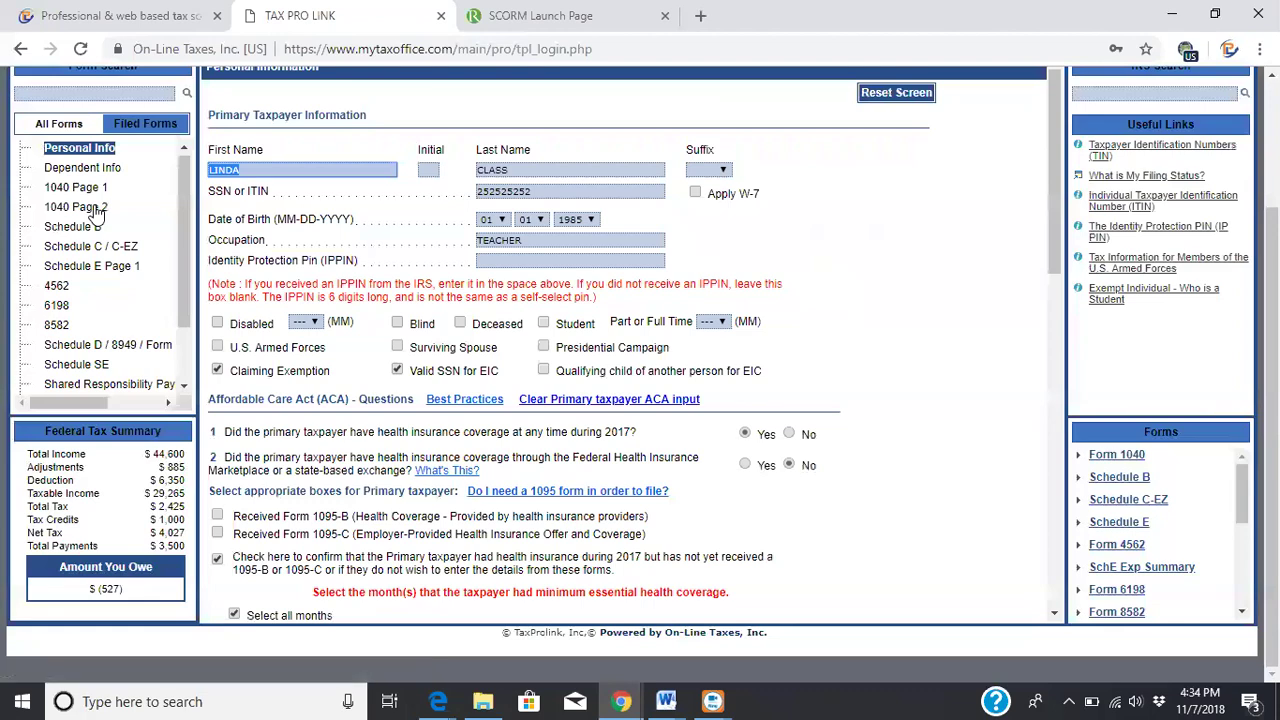
pyautogui.click(96, 208)
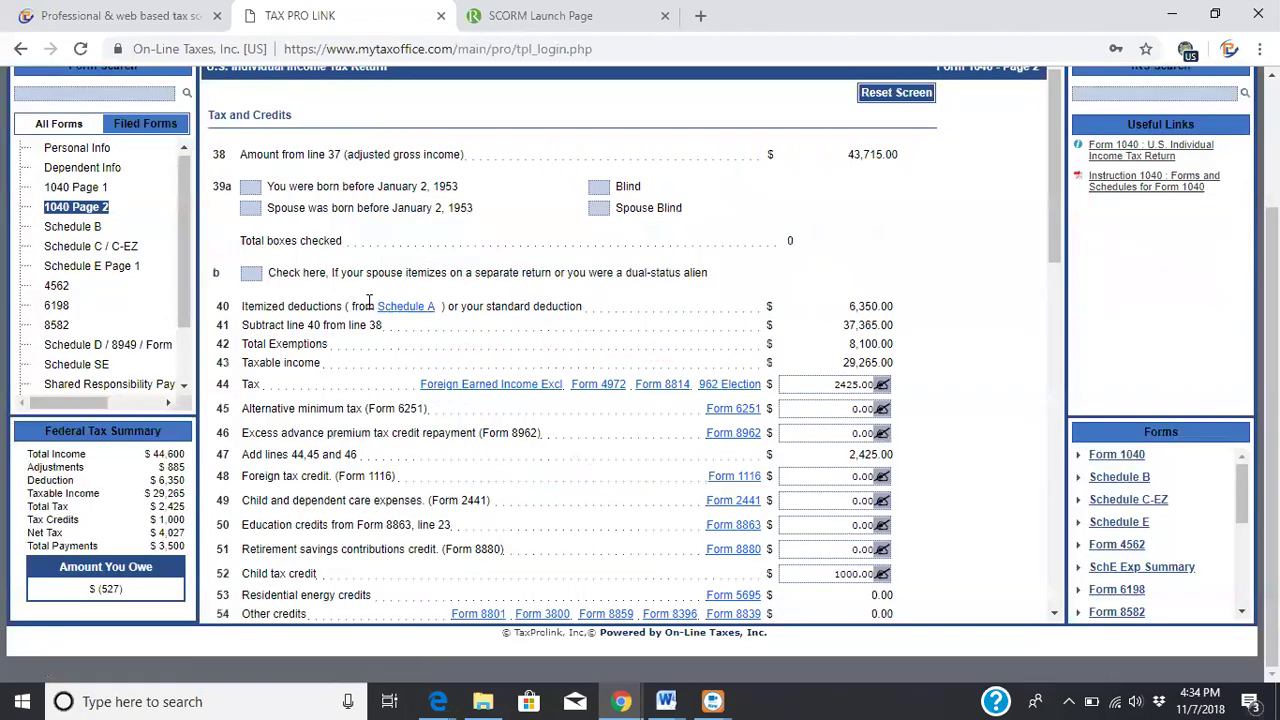
pyautogui.moveTo(1060, 186); pyautogui.dragTo(1094, 390)
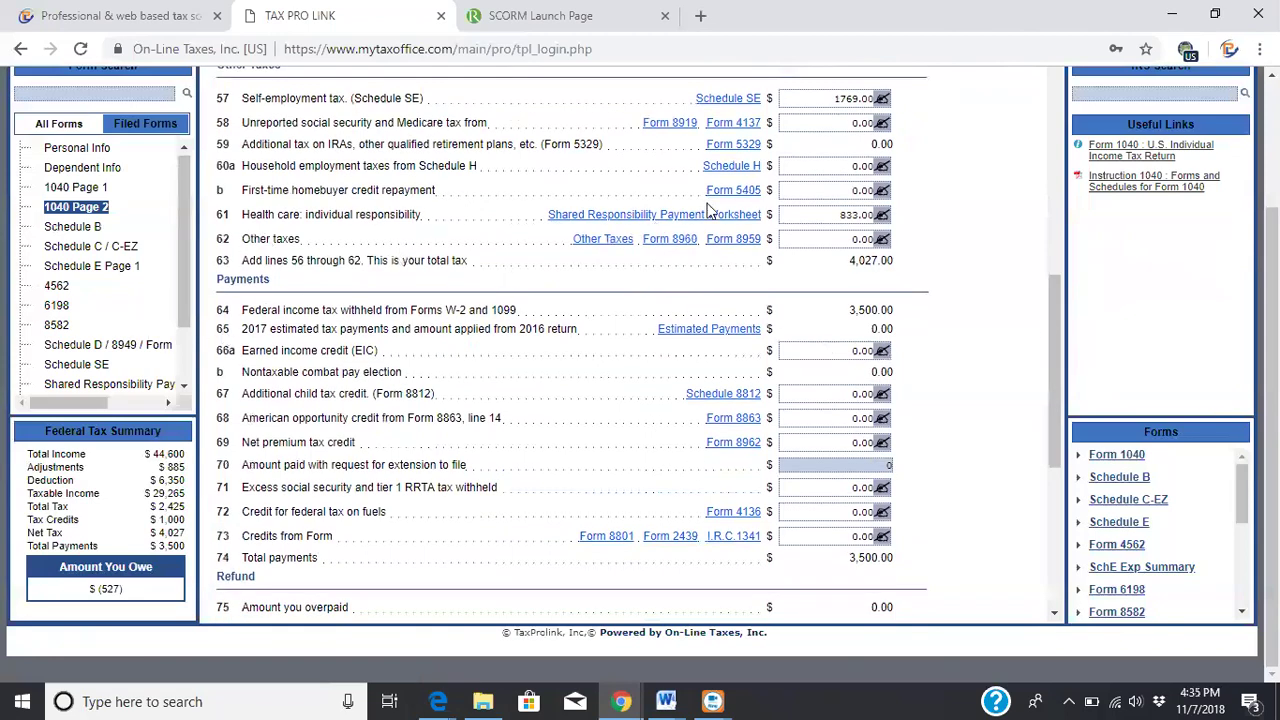
pyautogui.moveTo(1060, 270); pyautogui.dragTo(1051, 95)
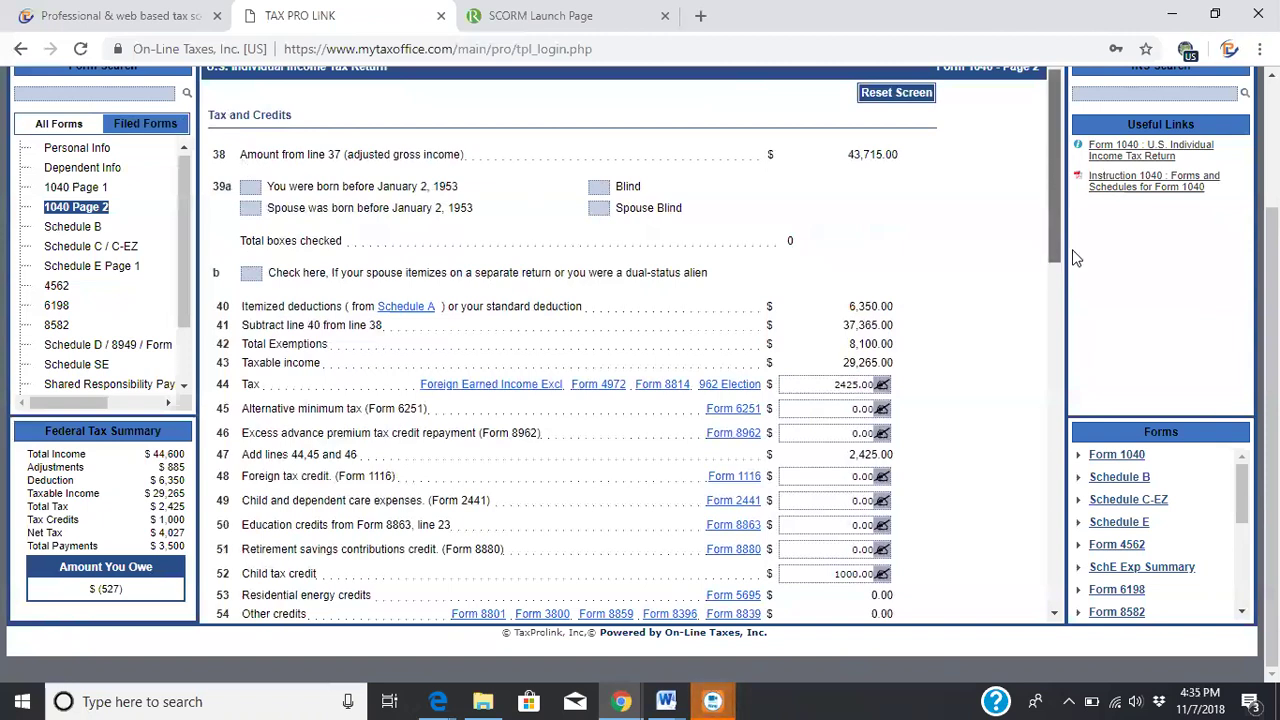
pyautogui.scroll(-3, 1075, 258)
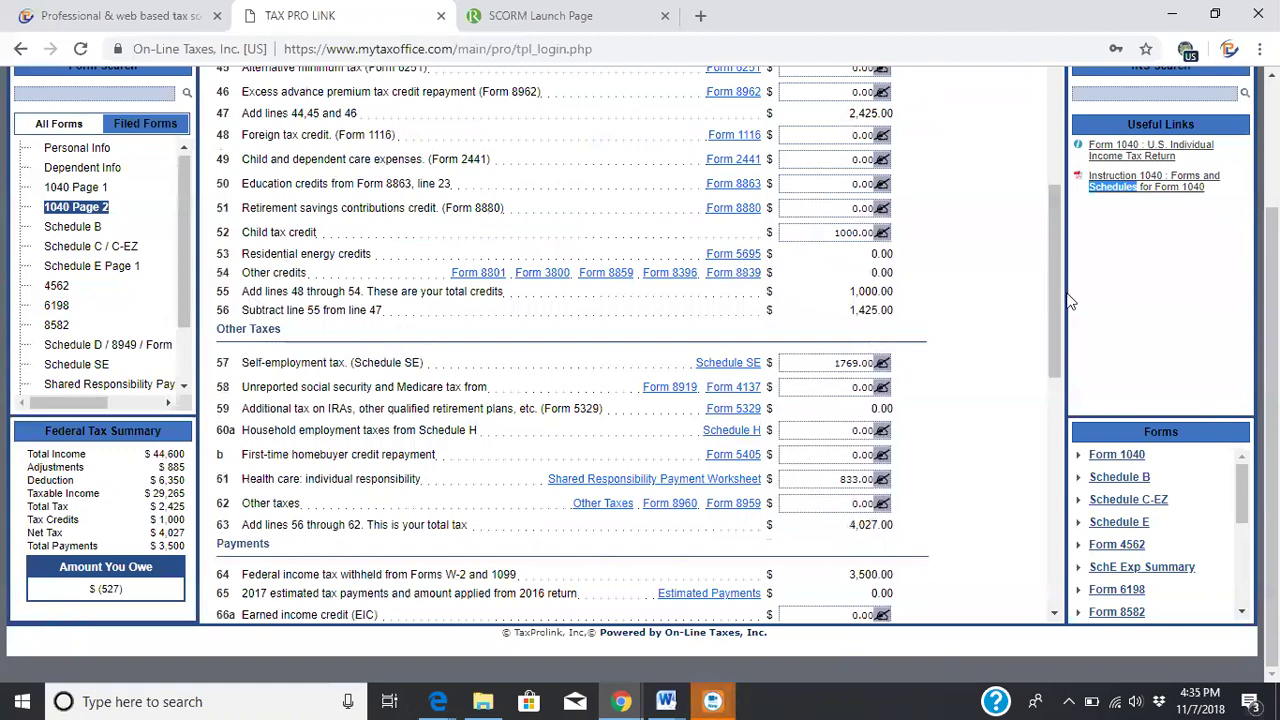
pyautogui.scroll(-3, 1070, 400)
pyautogui.scroll(-3, 1072, 480)
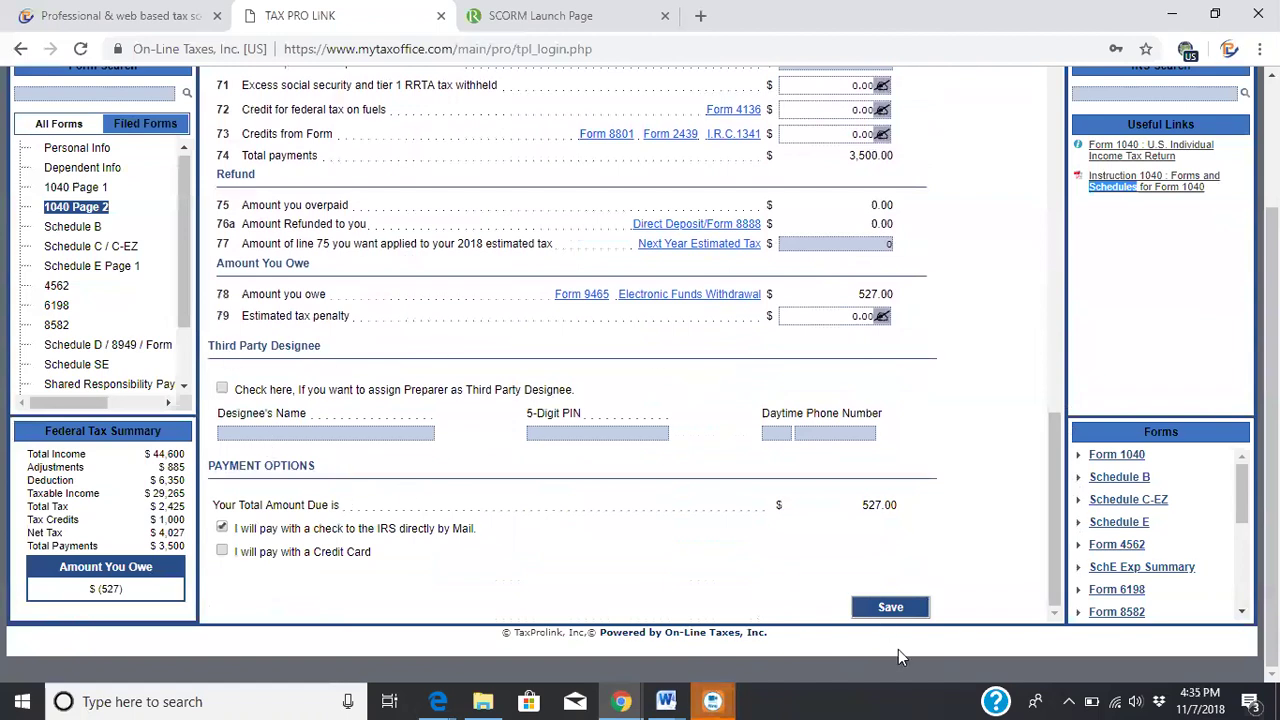
pyautogui.click(900, 608)
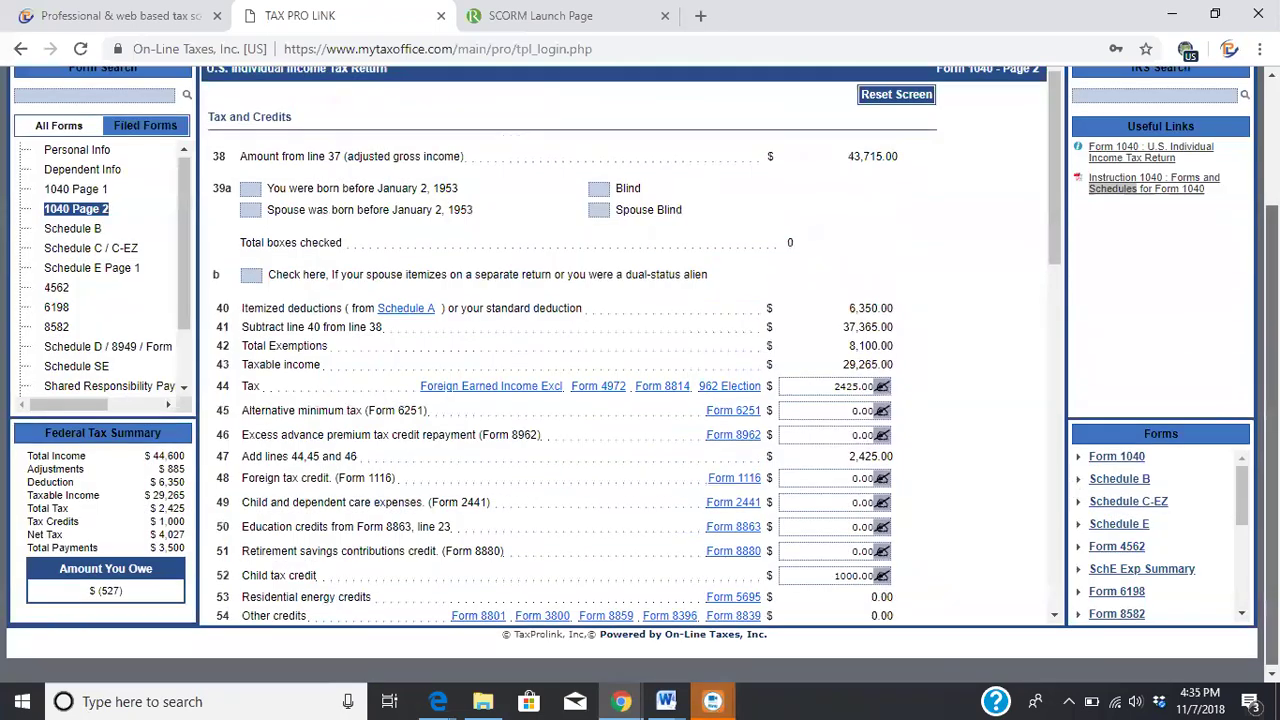
pyautogui.scroll(2, 657, 108)
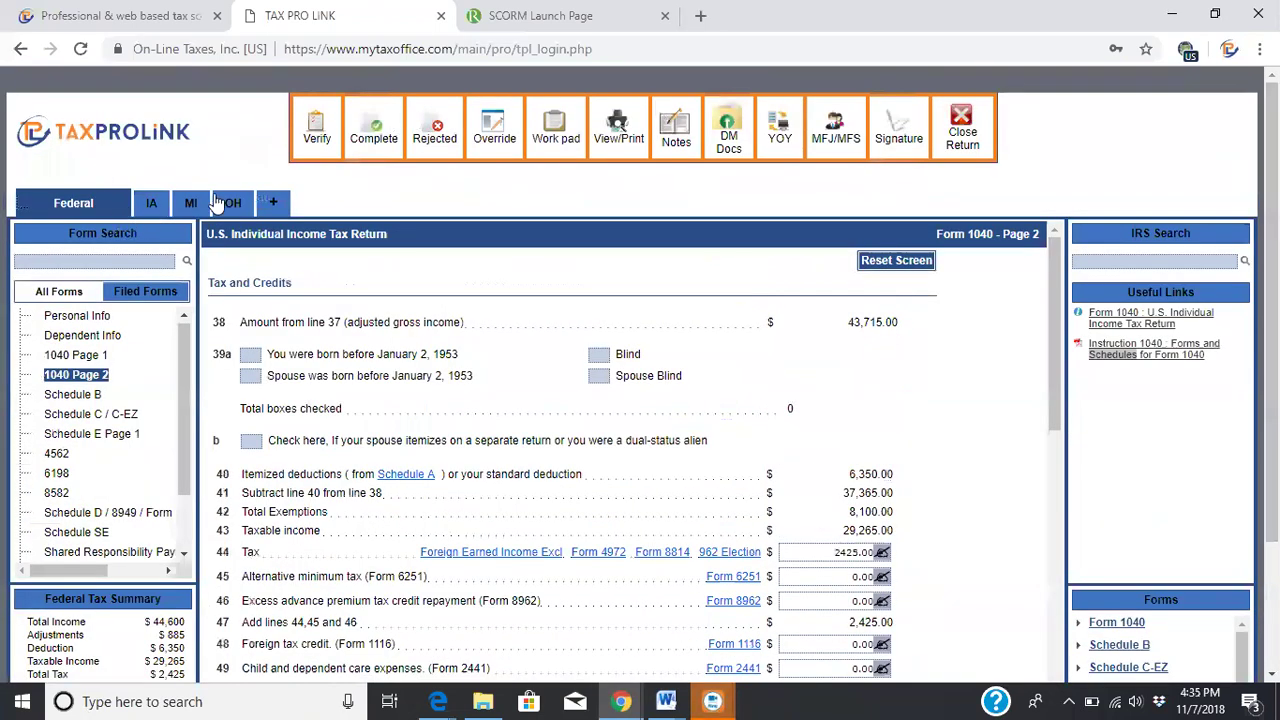
pyautogui.click(274, 203)
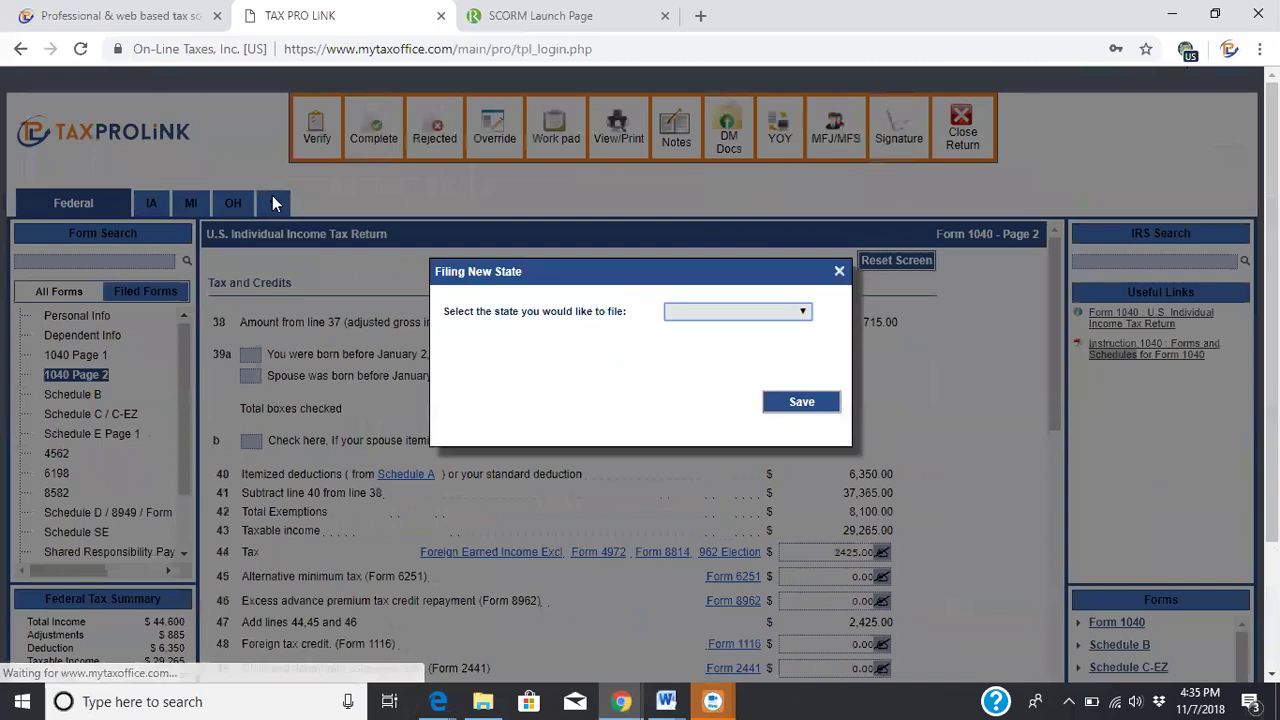
pyautogui.click(786, 311)
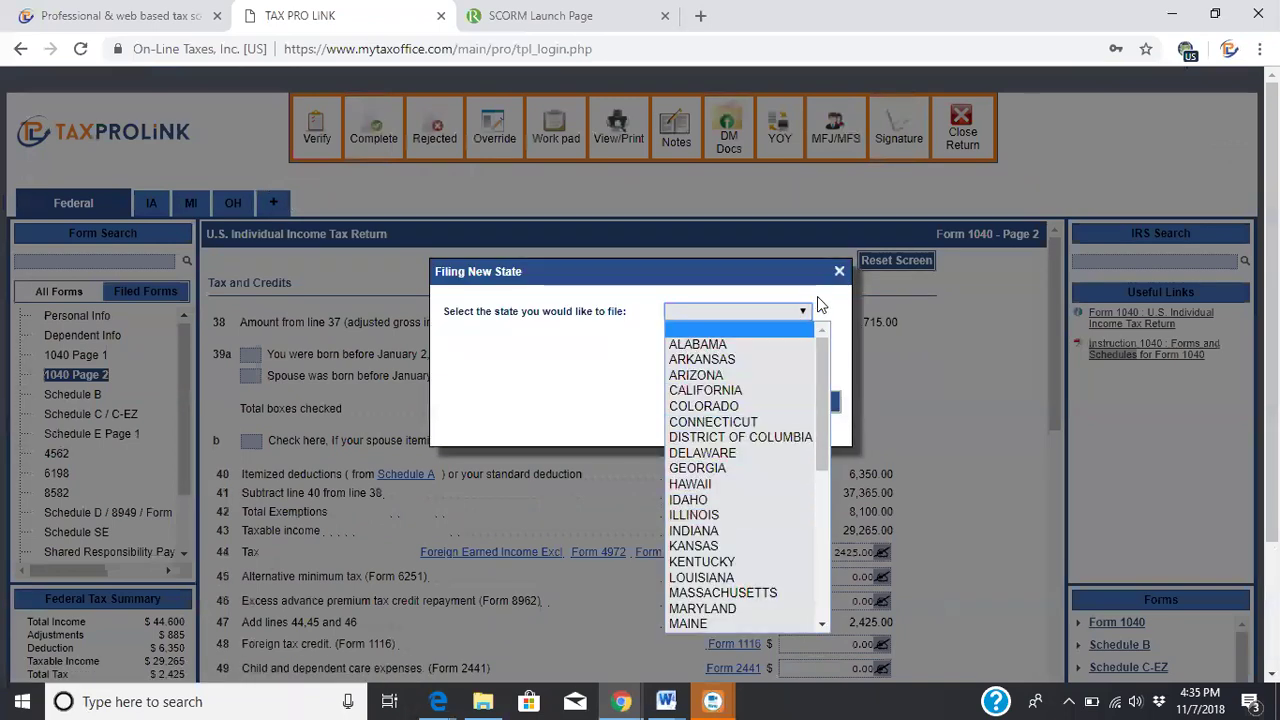
pyautogui.click(782, 263)
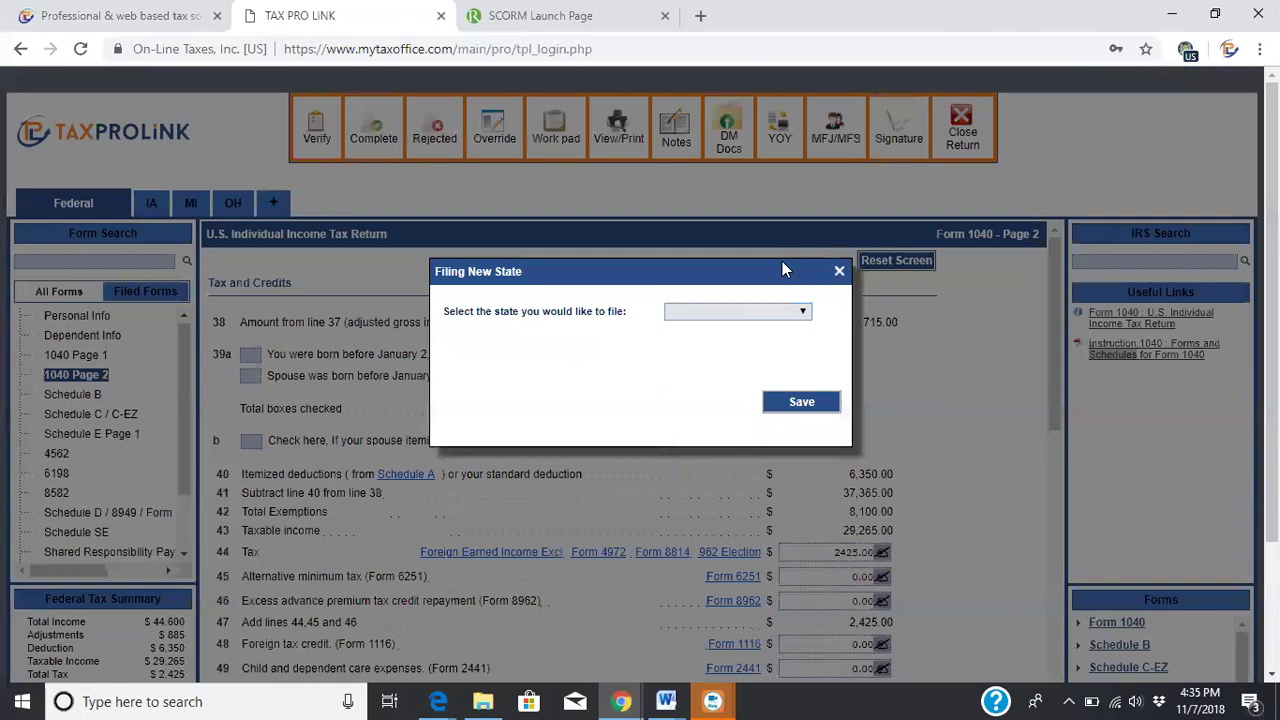
pyautogui.click(839, 273)
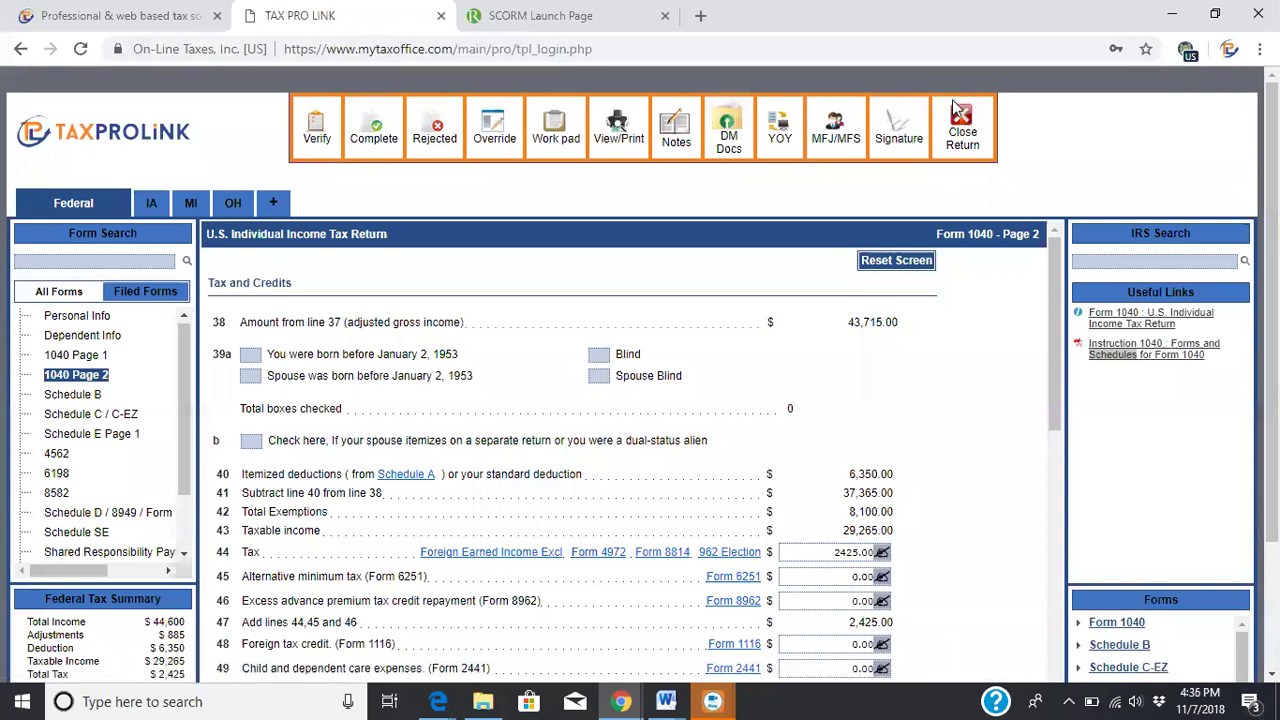
# Close the return, confirm with Yes, and dismiss the Reminder Notes popup
pyautogui.click(970, 126)
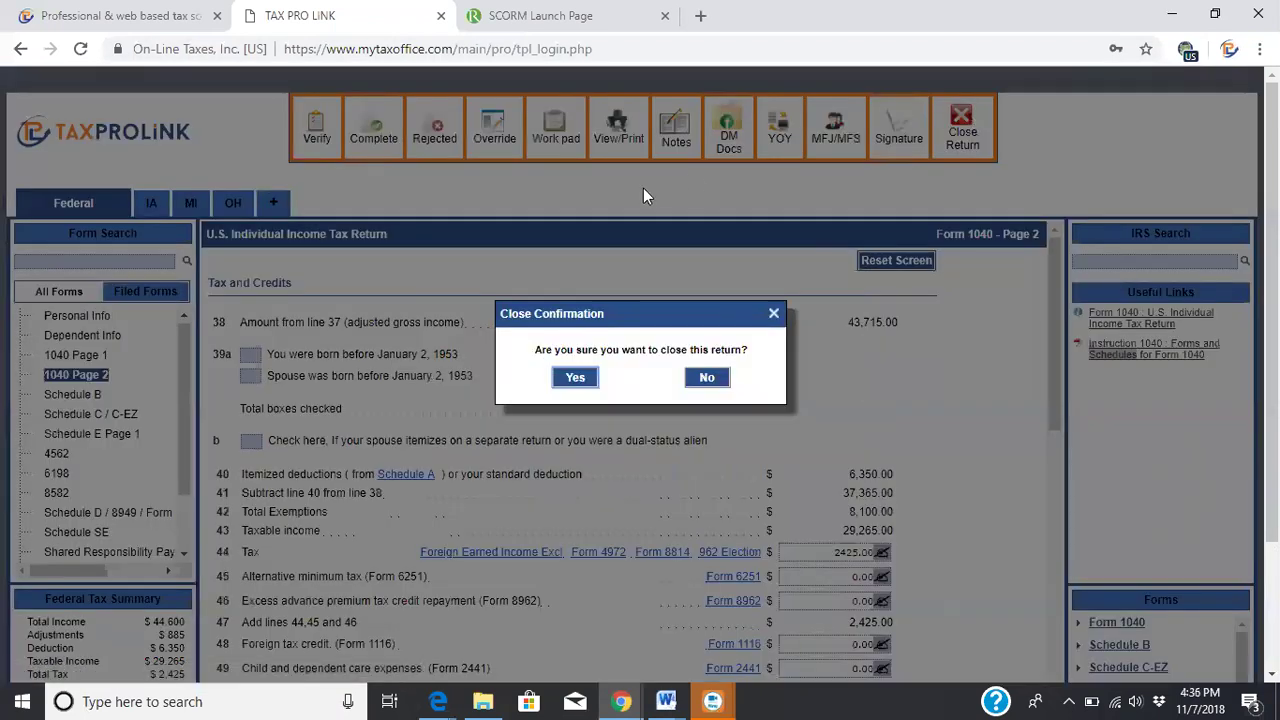
pyautogui.click(581, 377)
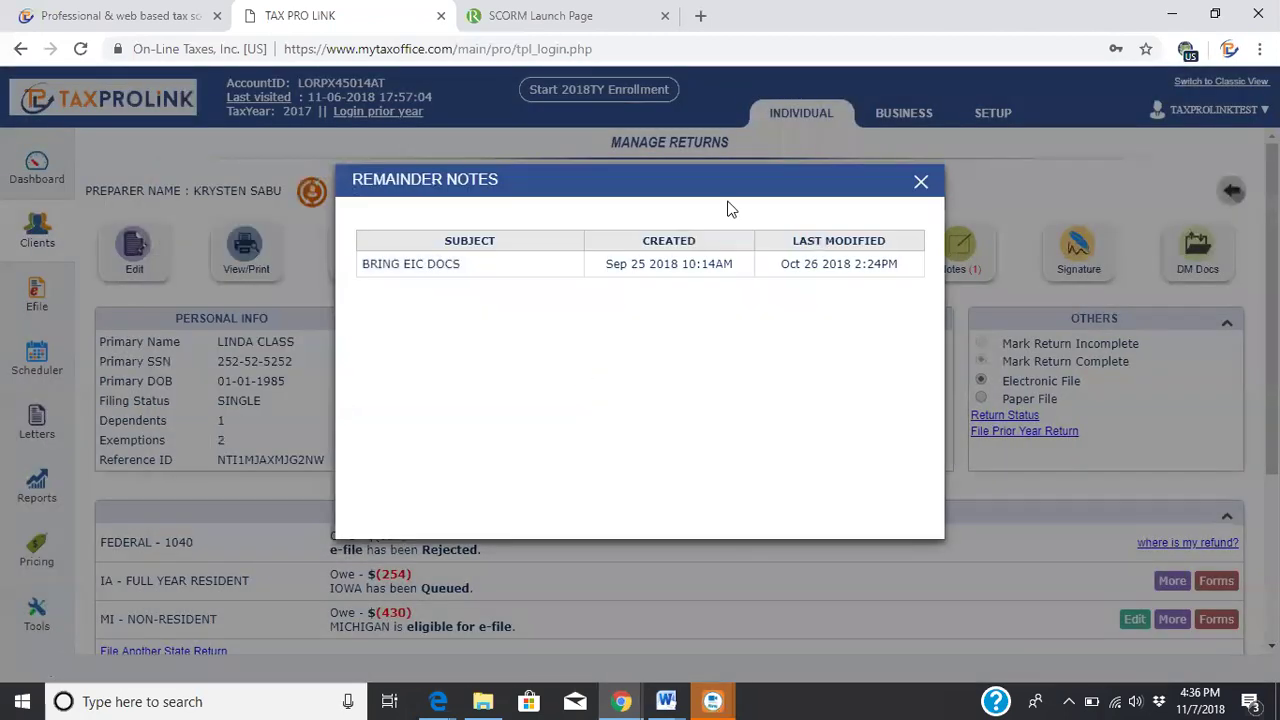
pyautogui.click(919, 183)
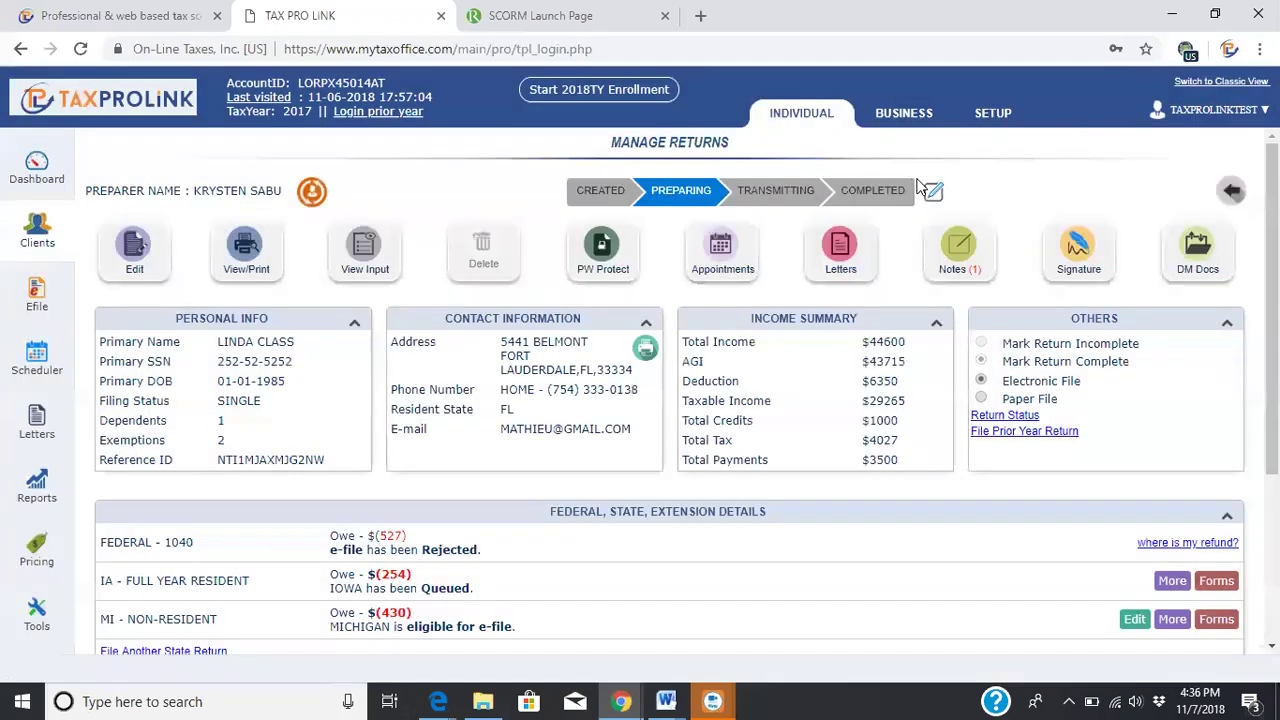